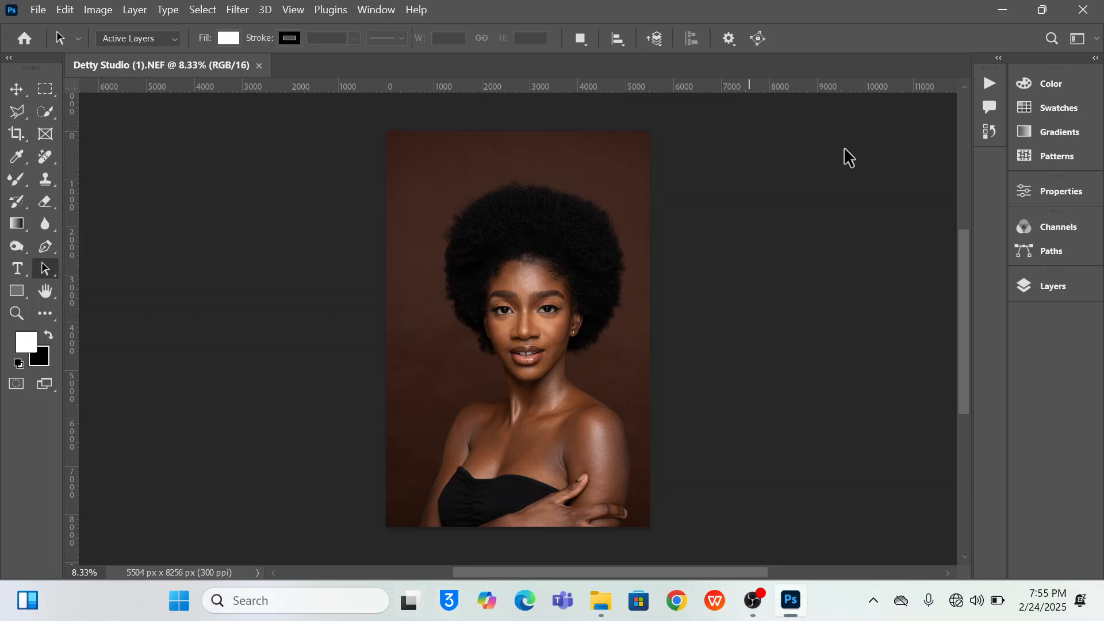
Duplicate the Background layer to retouch the portrait on a copy.
click(1019, 290)
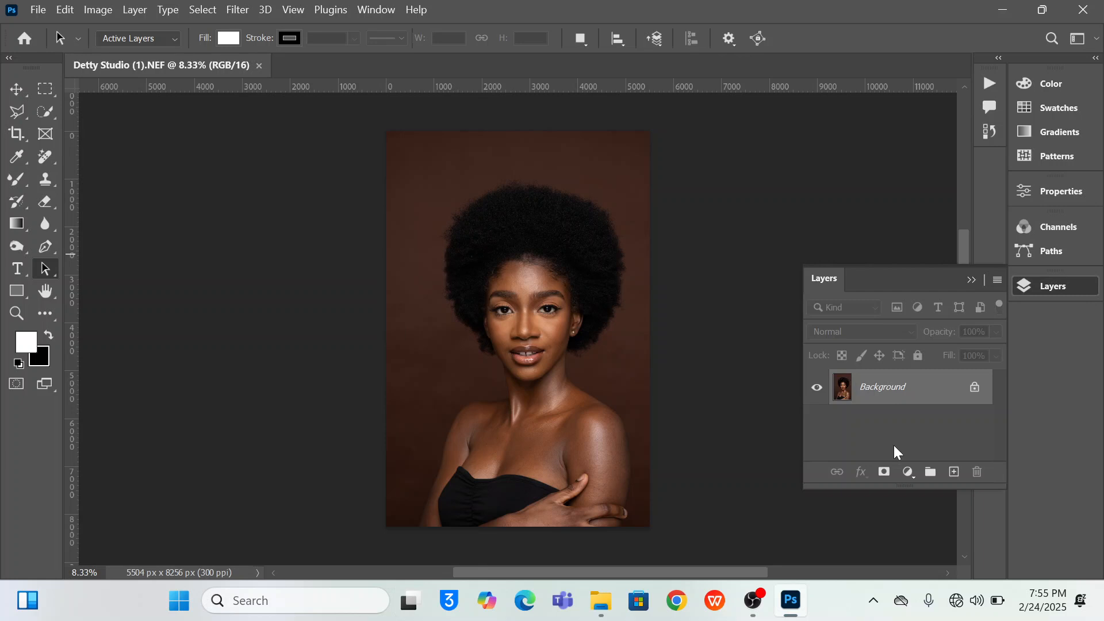
key(ctrl+j)
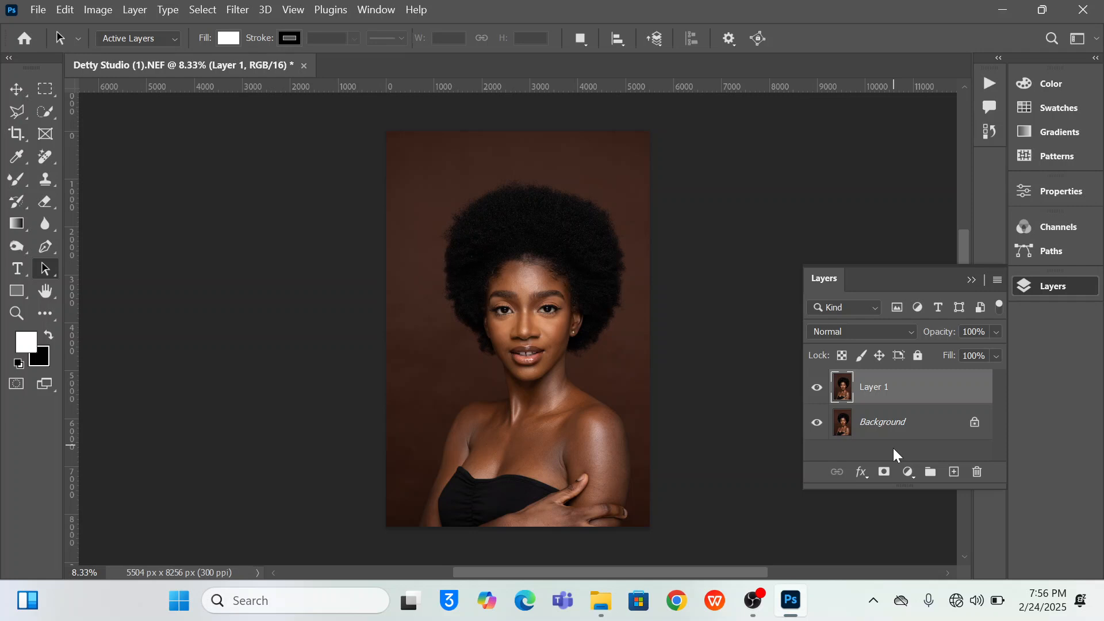
Mark the blemishes across the forehead, on the brow area and between the eyes using the Remove Tool at size 50.
key(ctrl+plus)
key(ctrl+plus)
key(ctrl+plus)
key(ctrl+plus)
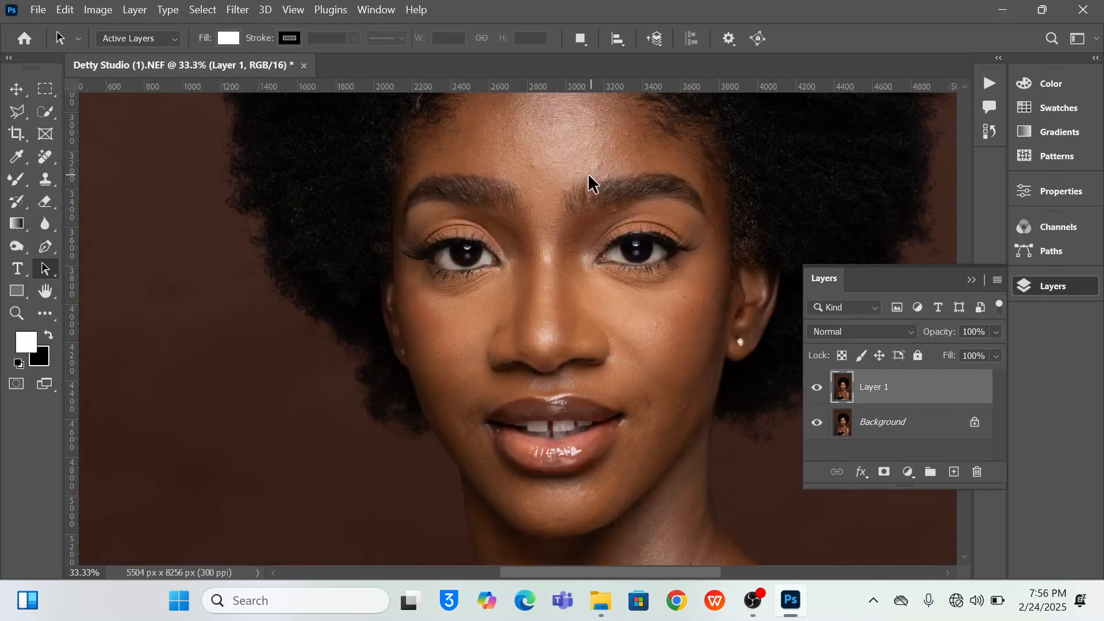
scroll(580, 184, up, 2)
key(ctrl+plus)
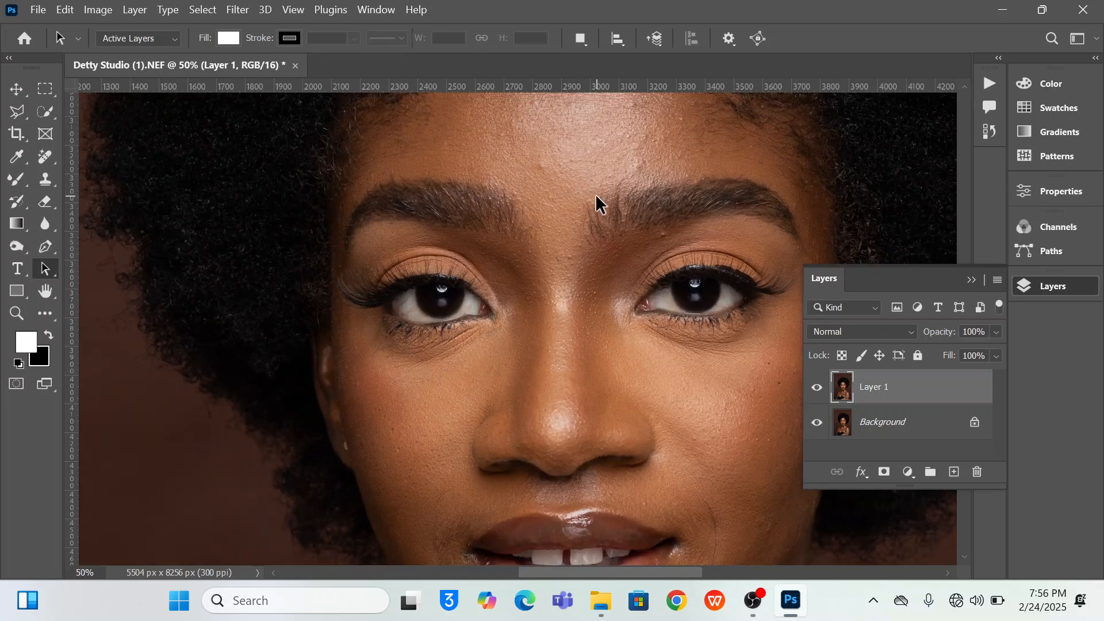
drag(594, 168, 517, 295)
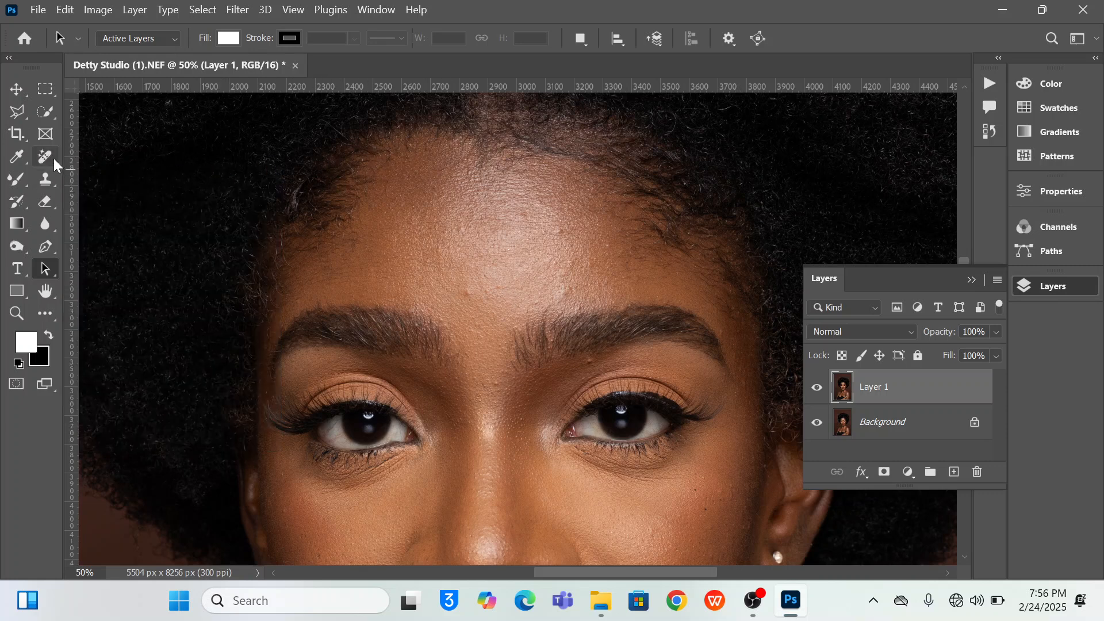
click(53, 158)
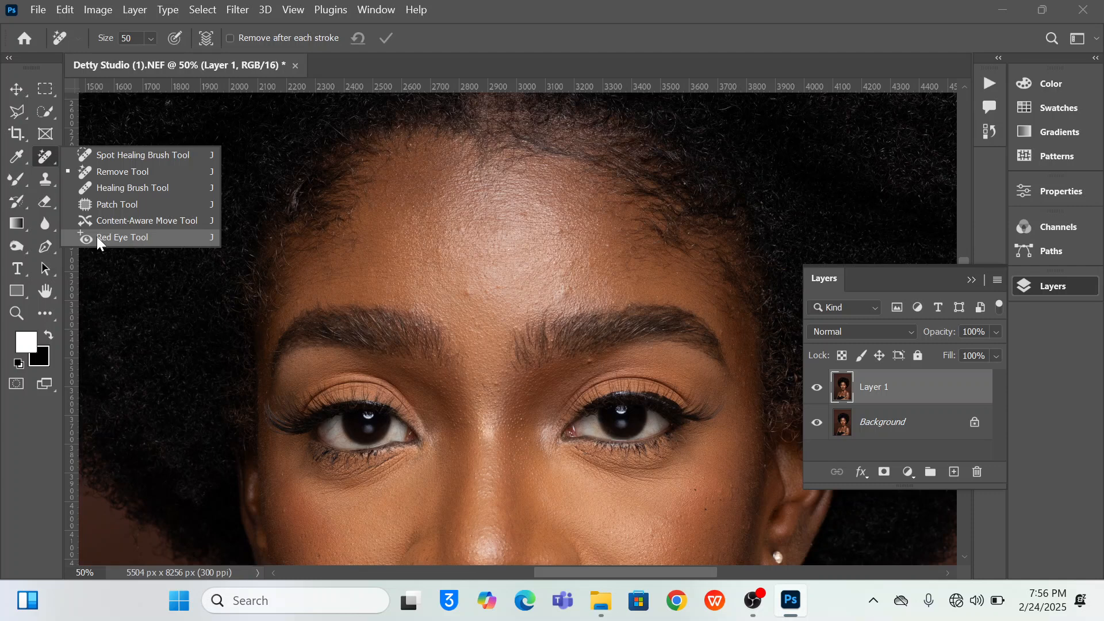
click(129, 172)
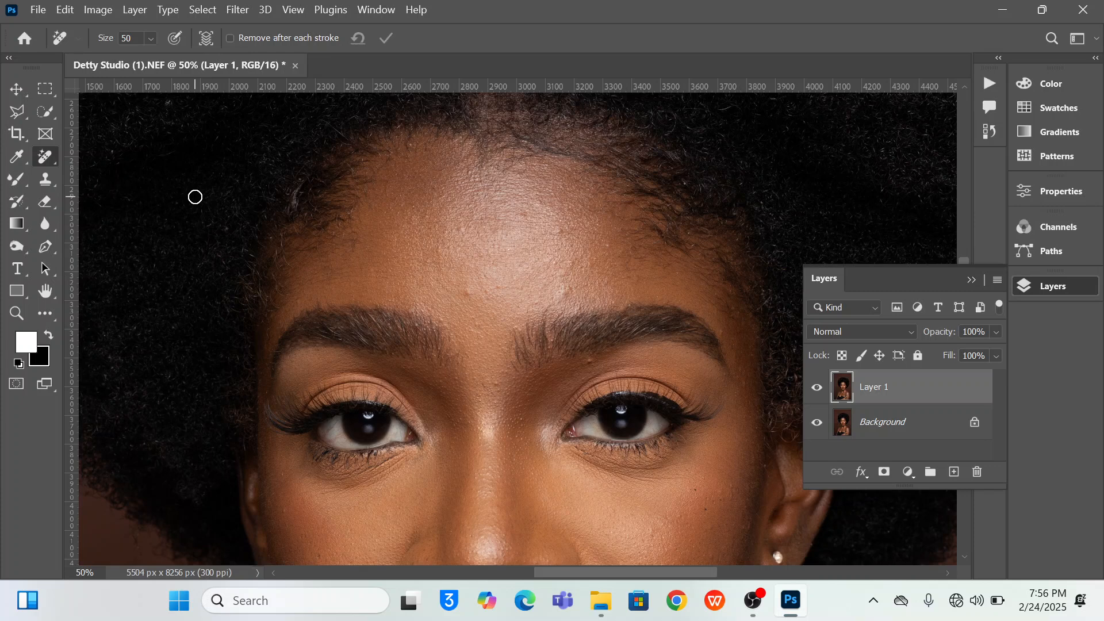
right_click(45, 166)
click(77, 171)
drag(467, 294, 476, 293)
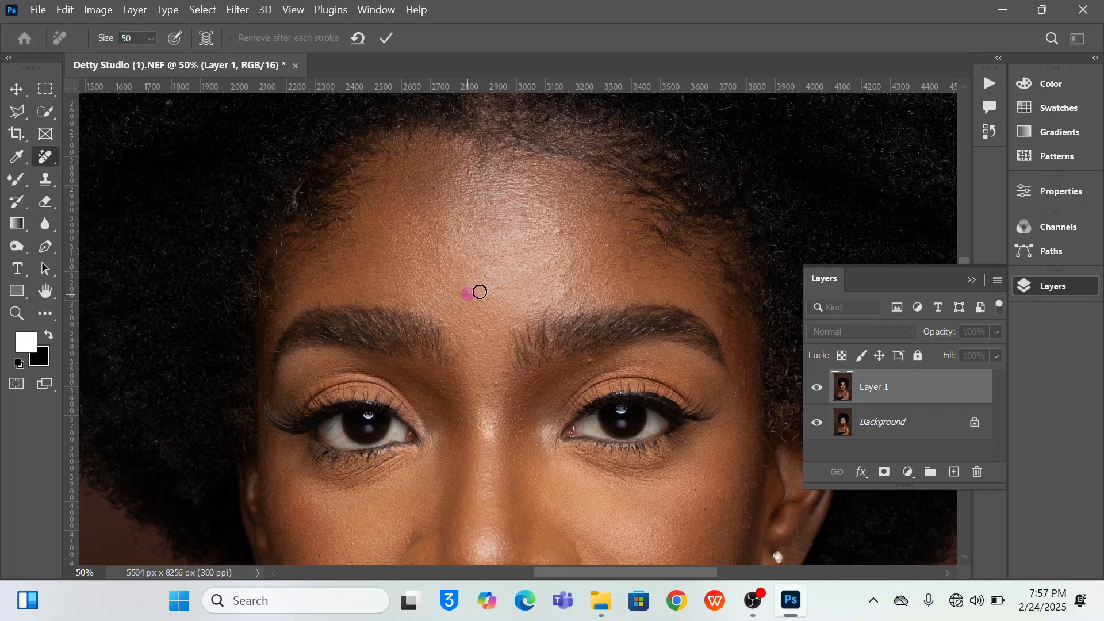
click(496, 288)
click(559, 230)
click(606, 245)
click(678, 272)
click(590, 360)
click(497, 383)
click(559, 292)
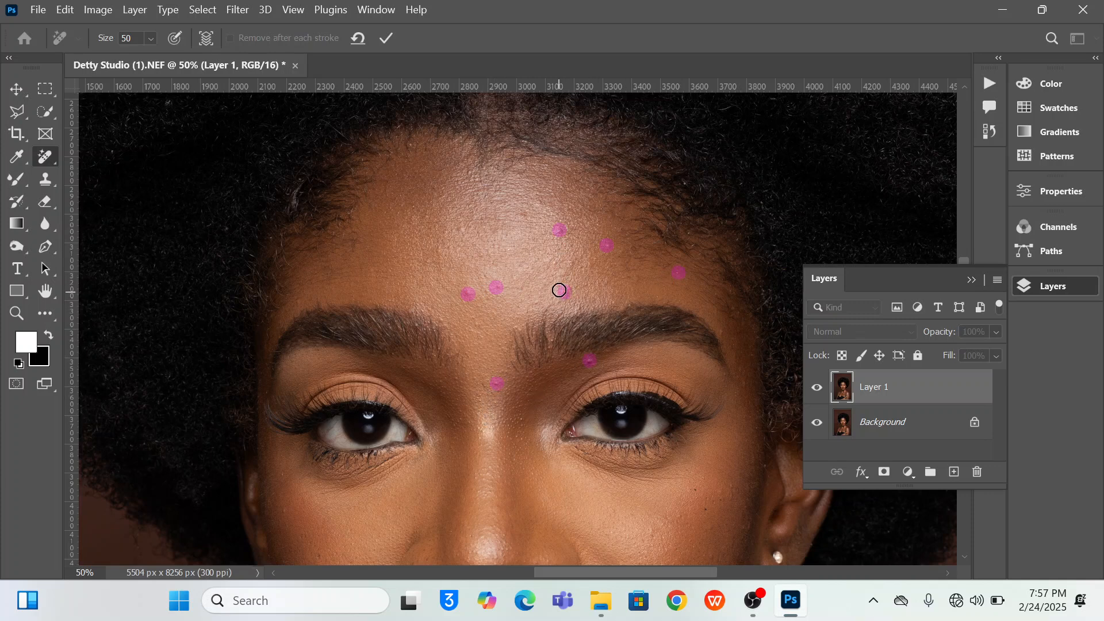
click(553, 262)
click(572, 265)
click(524, 216)
click(538, 203)
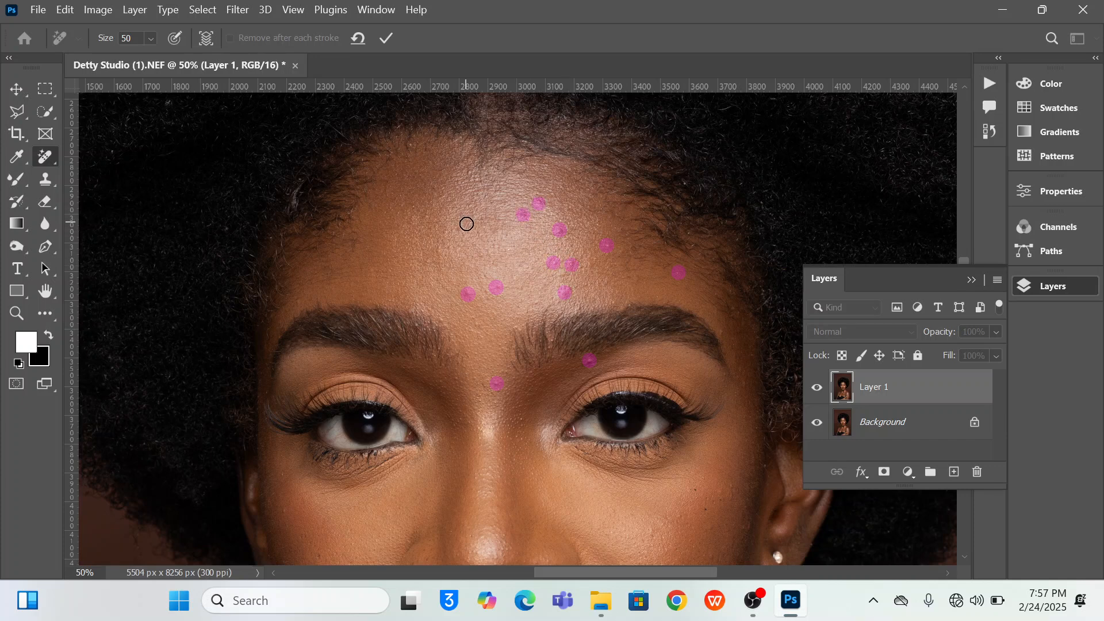
Mark the blemishes on both cheeks and the spot beside the ear for removal.
scroll(467, 217, down, 2)
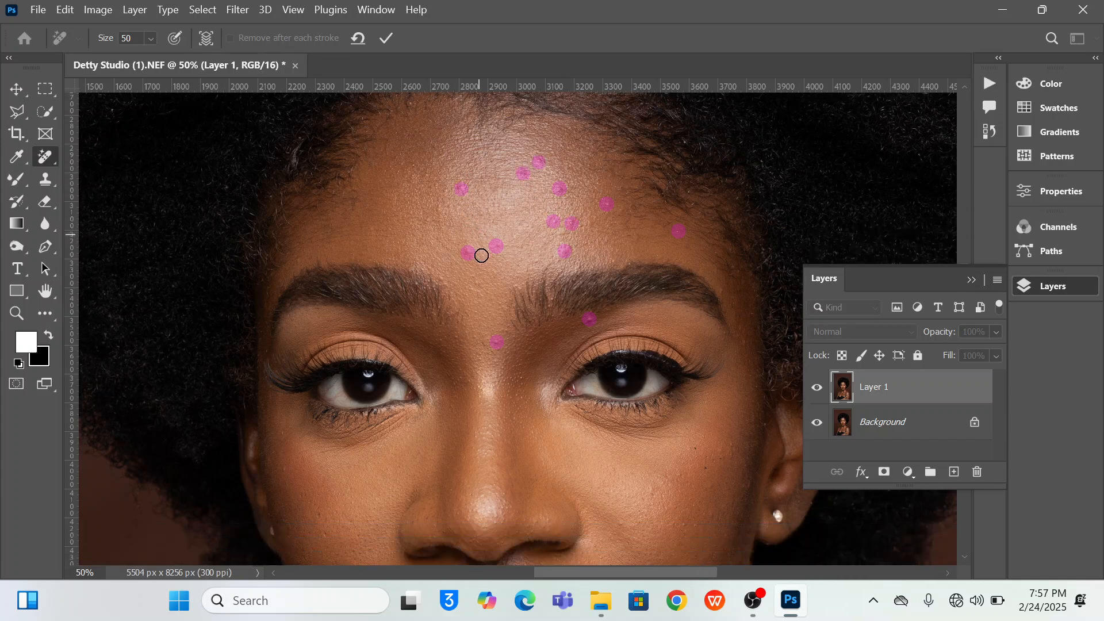
scroll(486, 289, down, 6)
scroll(483, 293, down, 2)
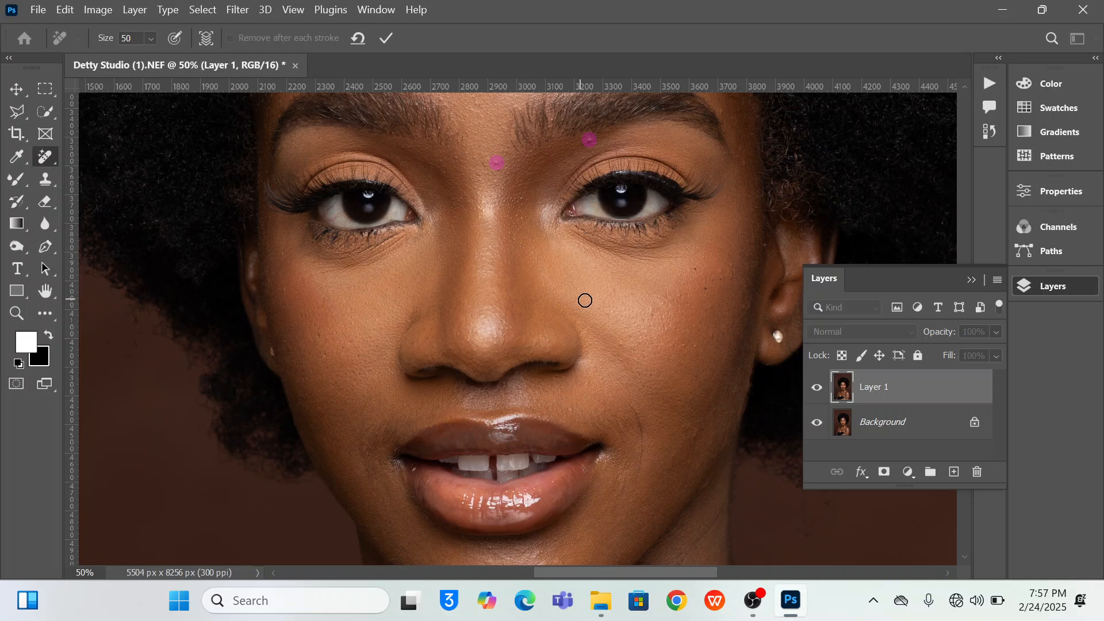
click(650, 312)
click(707, 288)
click(693, 269)
click(765, 246)
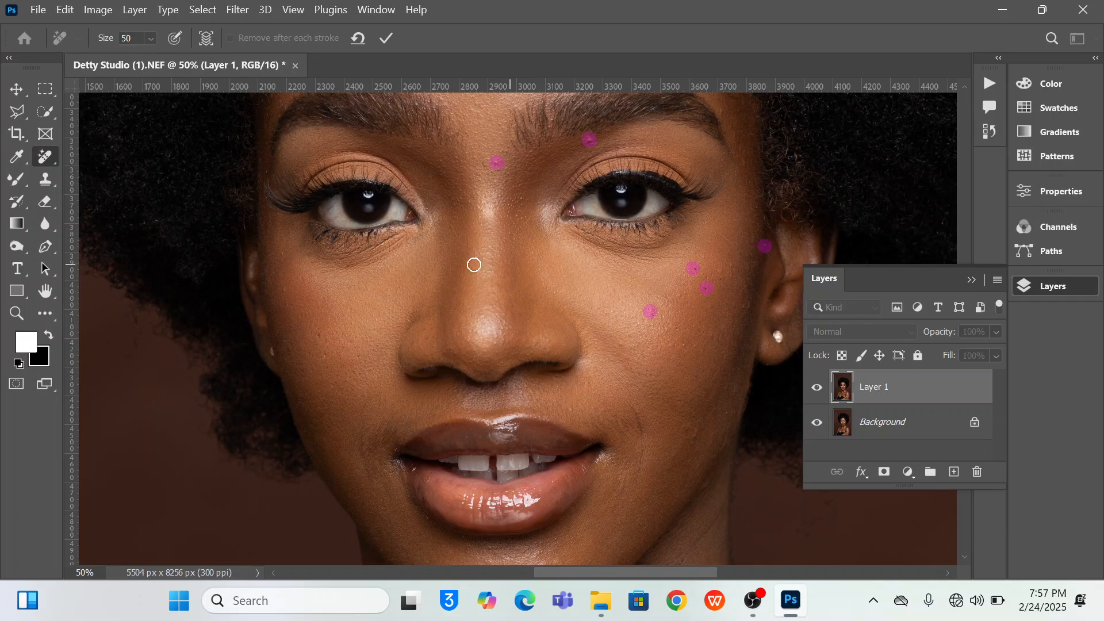
click(319, 334)
click(323, 355)
Mark the blemishes on the chin below the lower lip for removal.
scroll(546, 368, down, 6)
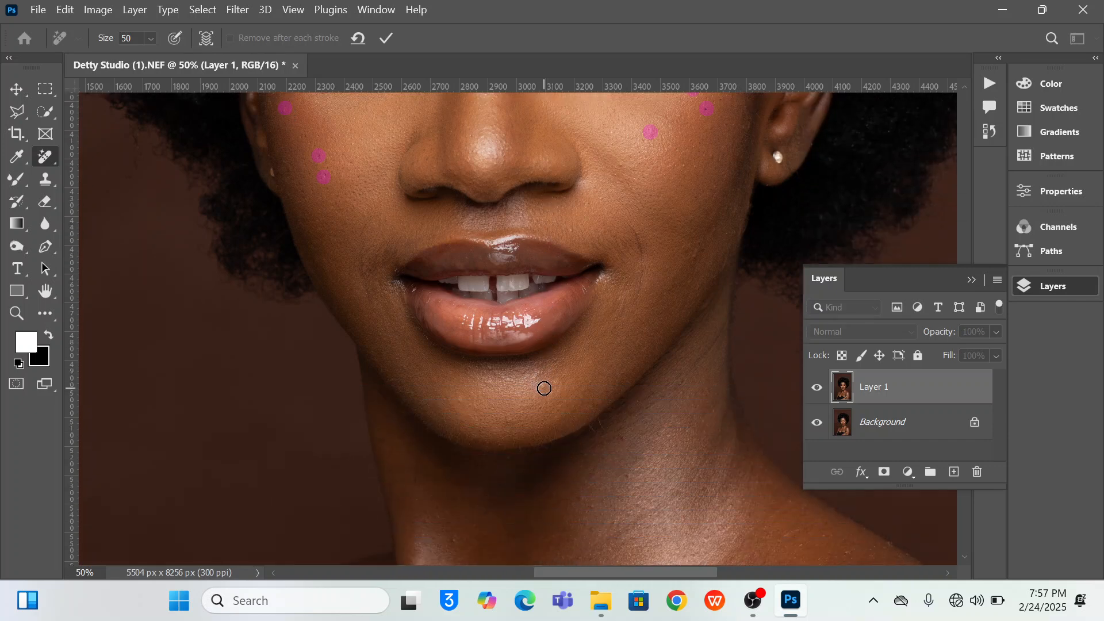
drag(544, 388, 557, 383)
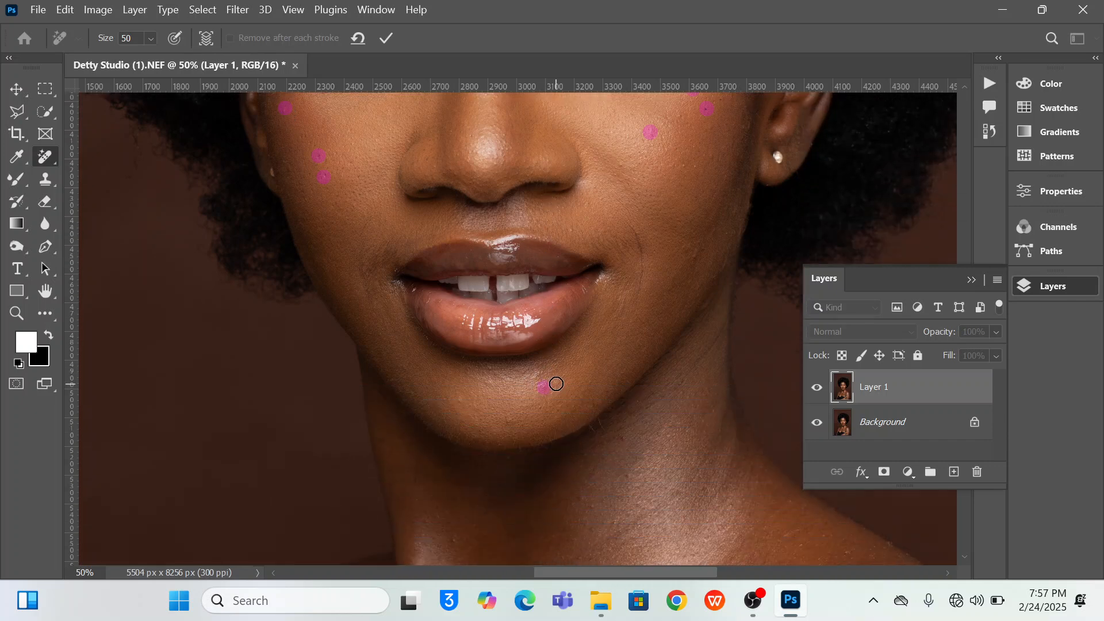
click(460, 399)
click(510, 419)
Mark the spots on the front of the neck and around its shiny base for removal.
scroll(538, 422, down, 4)
click(452, 402)
scroll(633, 446, down, 2)
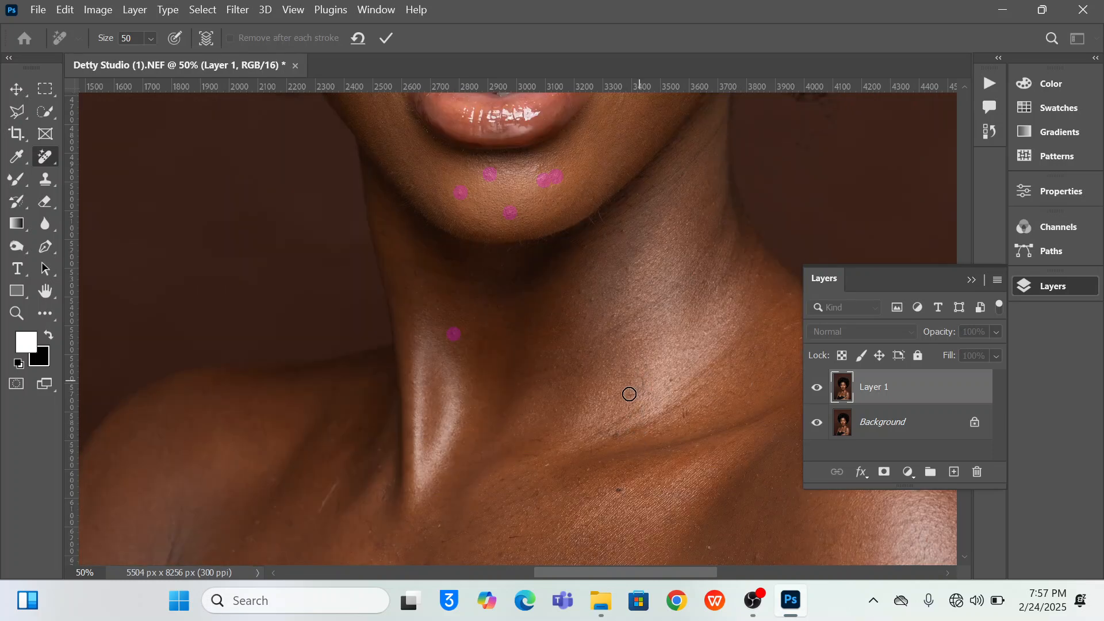
drag(630, 394, 638, 392)
click(670, 379)
click(684, 414)
Mark the dark spots along the collarbone and on the upper chest toward the arm with the earring side.
scroll(624, 495, down, 1)
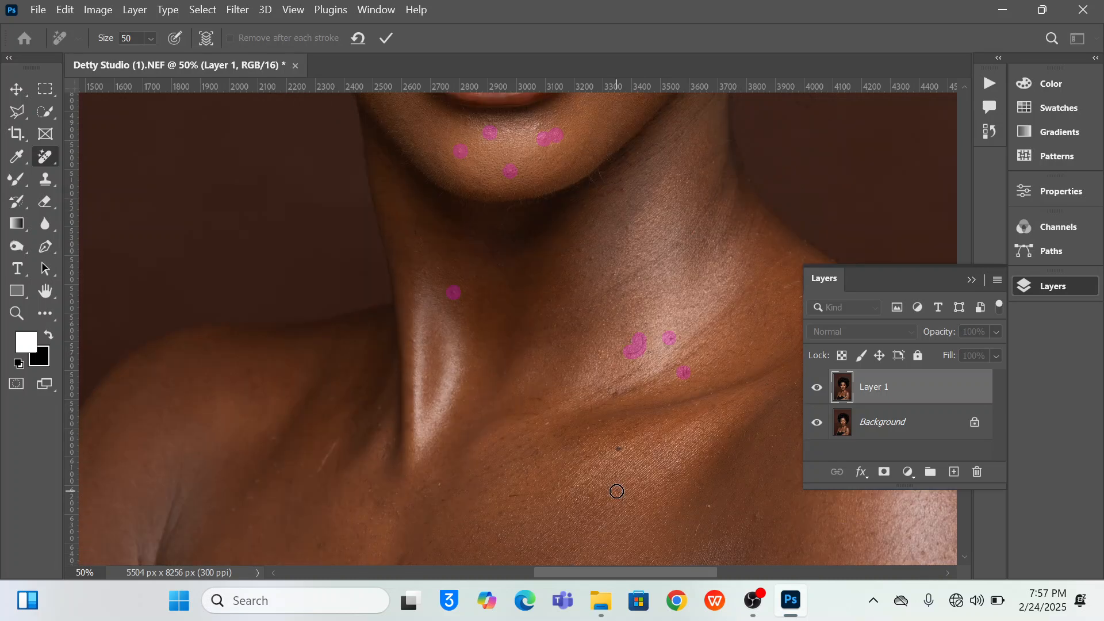
click(619, 449)
scroll(756, 516, down, 1)
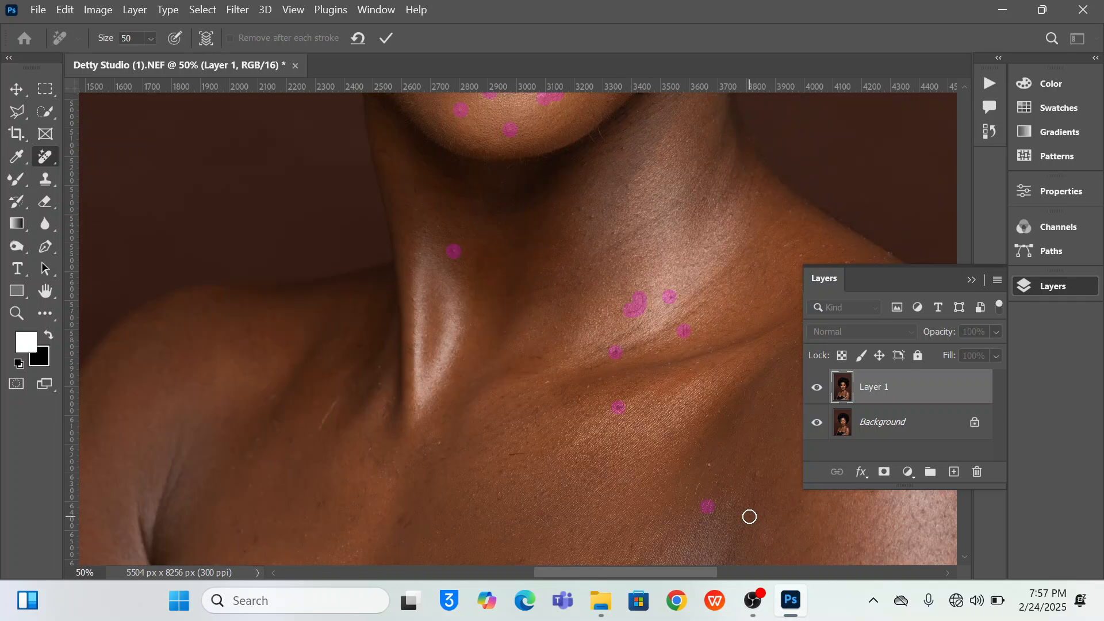
click(753, 516)
Paint over the scratch and the surrounding spots below the collarbone on the image's left side for removal.
click(358, 345)
drag(327, 412, 315, 429)
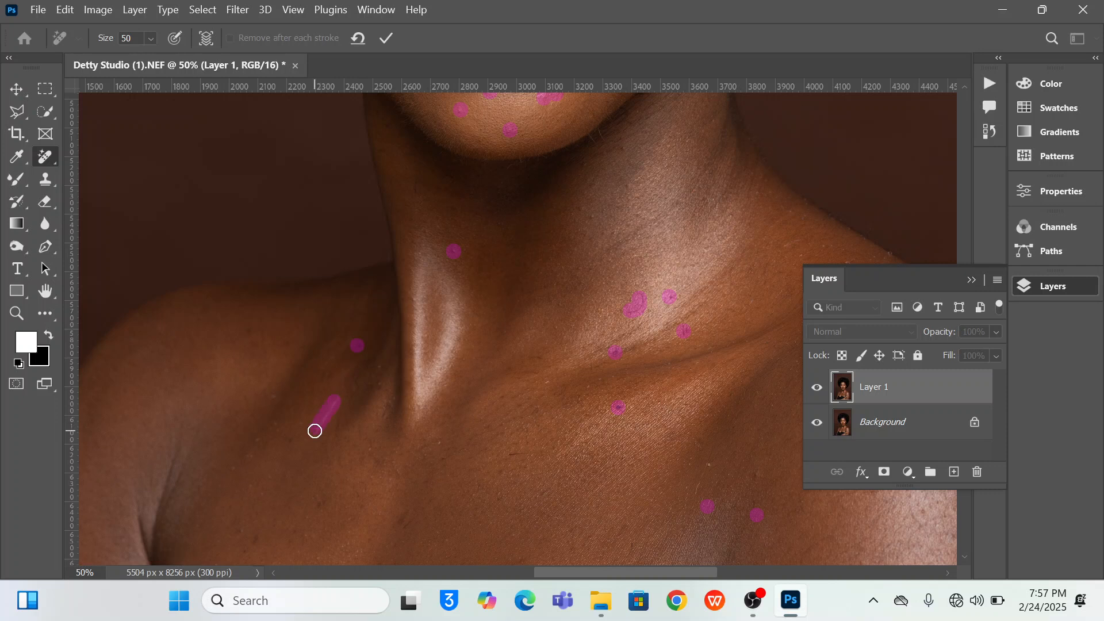
click(251, 453)
click(256, 438)
click(272, 397)
click(272, 424)
click(287, 442)
click(321, 502)
click(253, 540)
Mark the remaining spots on the upper chest and upper arm on the image's right side for removal.
scroll(559, 498, down, 2)
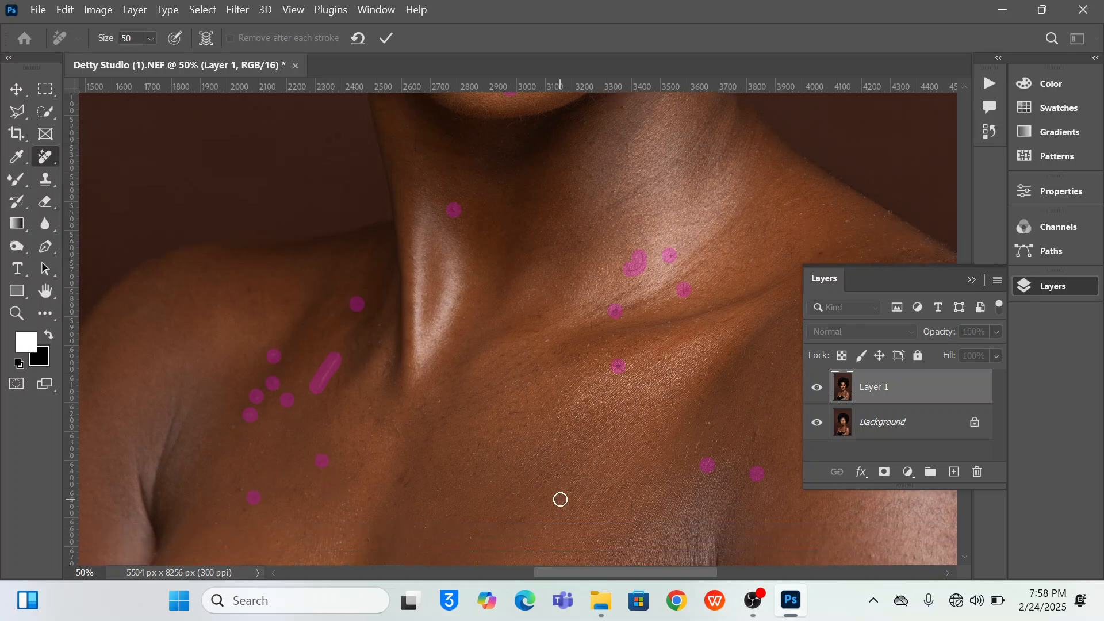
click(757, 417)
click(708, 410)
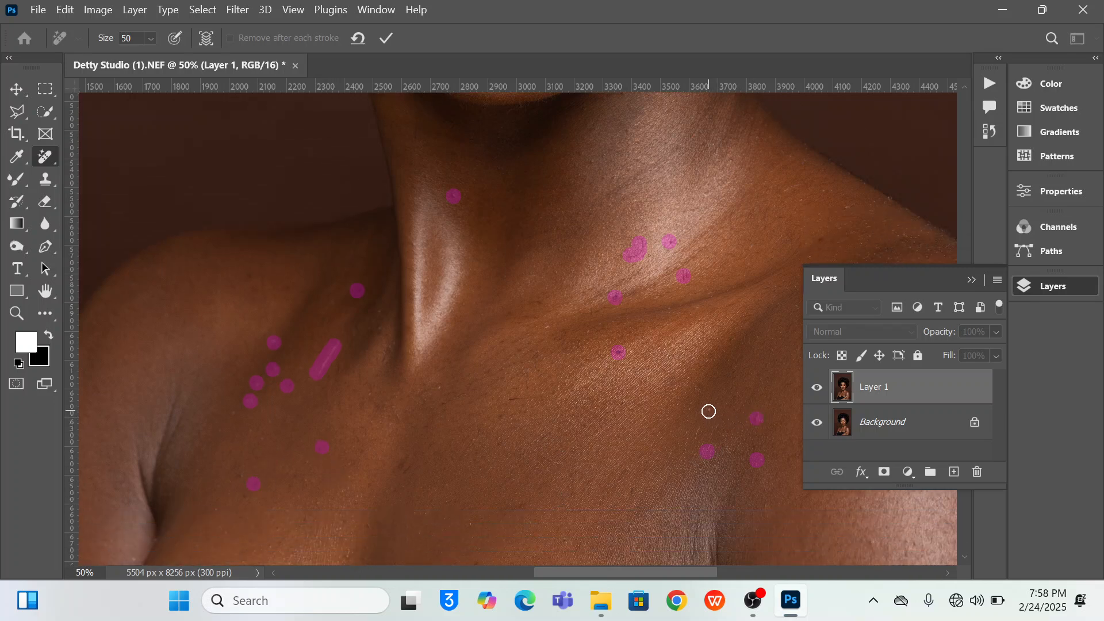
click(870, 541)
Mark the small spots on top of the right-hand shoulder and at the inner collarbone for removal.
drag(734, 406, 454, 323)
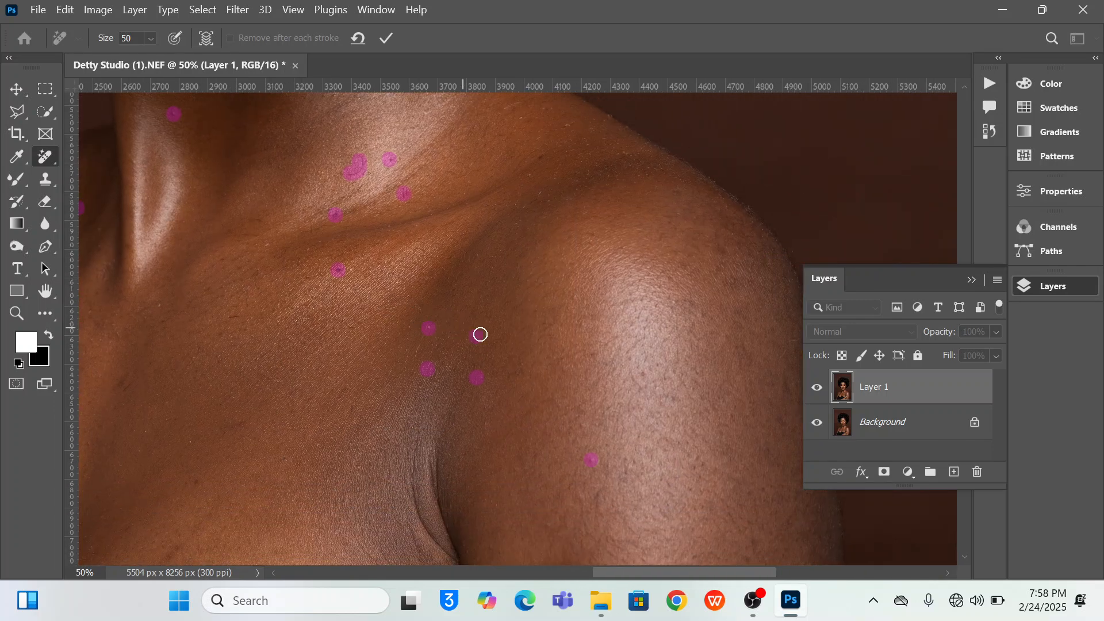
click(540, 155)
click(529, 174)
click(541, 192)
click(548, 202)
scroll(373, 208, up, 2)
scroll(373, 208, up, 2)
click(267, 329)
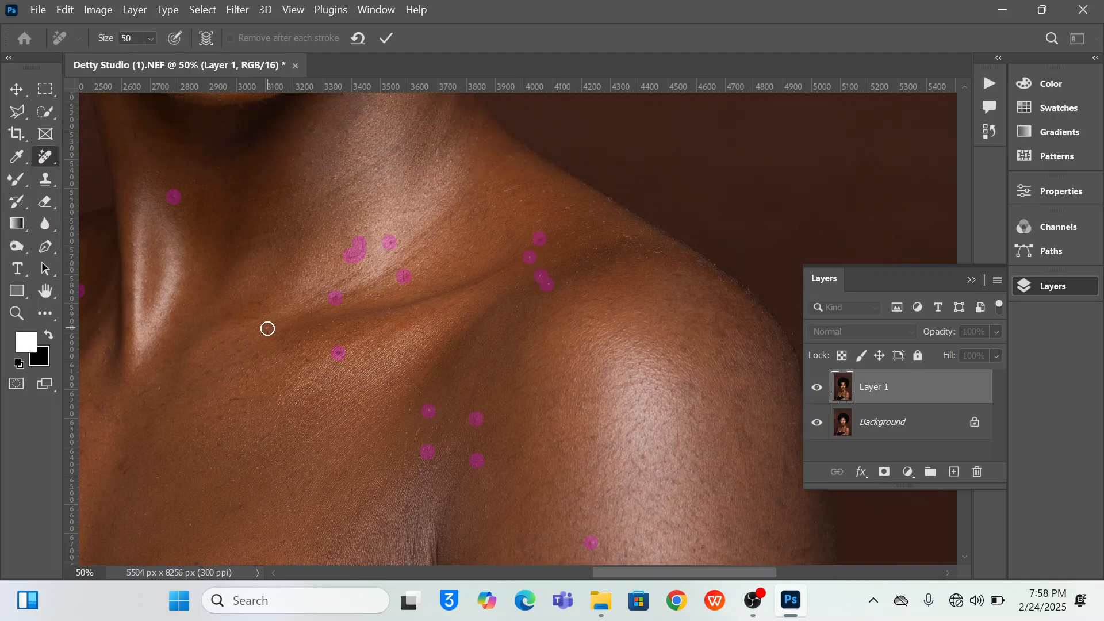
click(257, 305)
Check the marked areas over the whole portrait and apply the removal to all of them.
scroll(511, 194, down, 2)
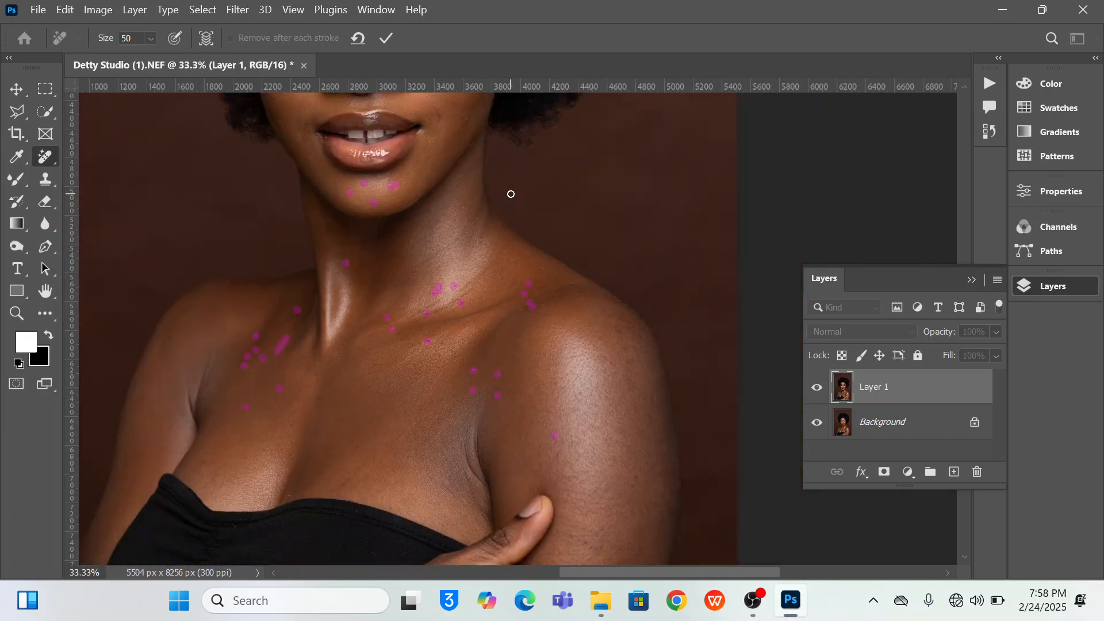
scroll(510, 194, down, 1)
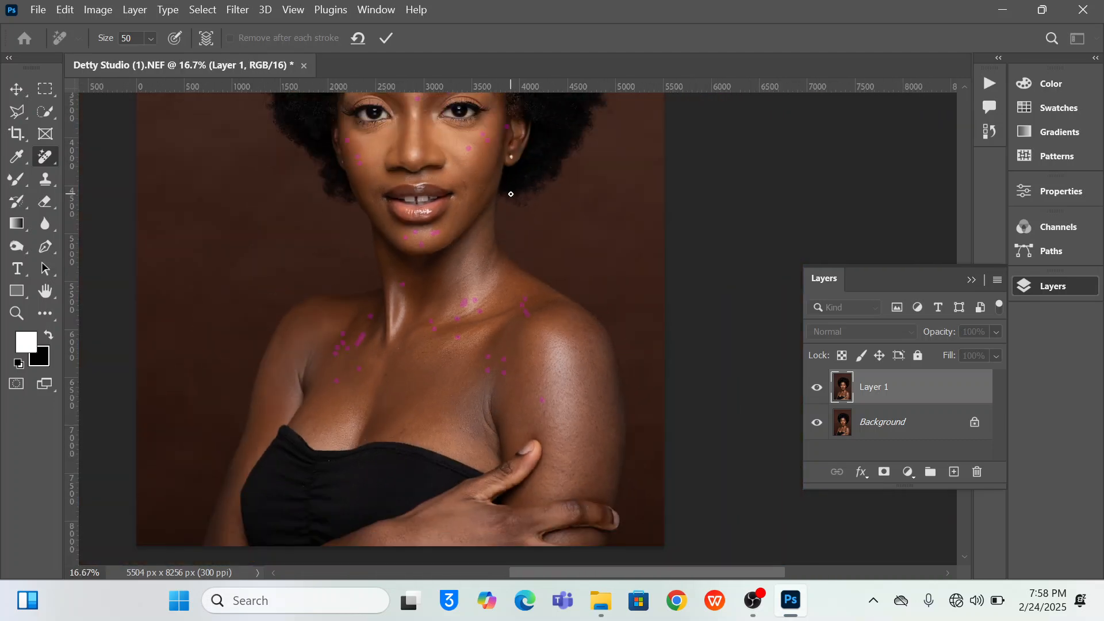
scroll(430, 196, up, 3)
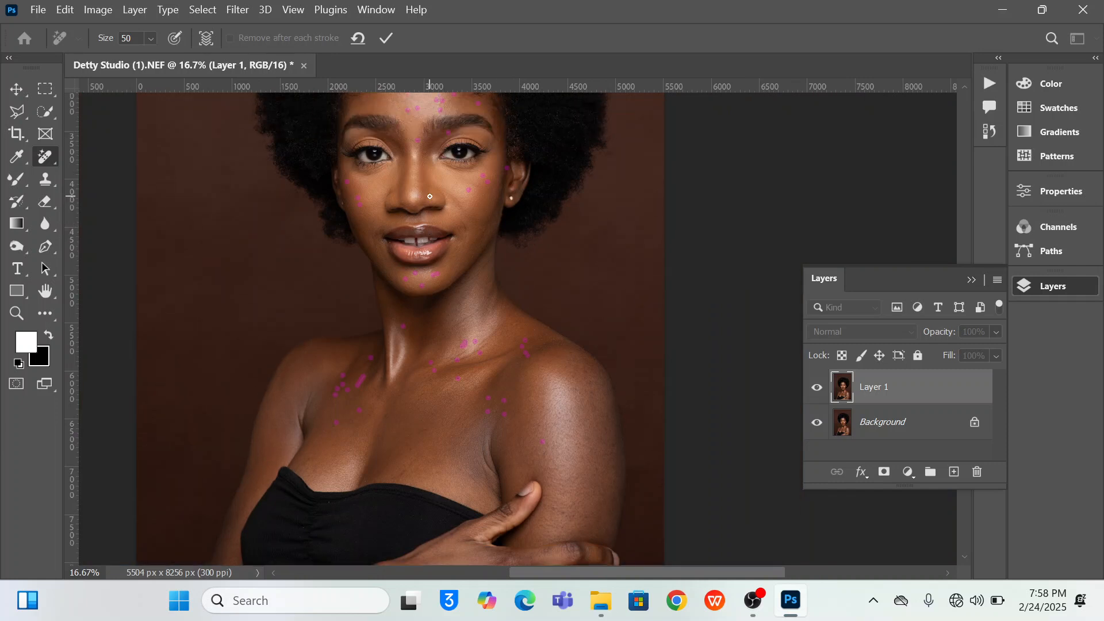
drag(418, 179, 457, 210)
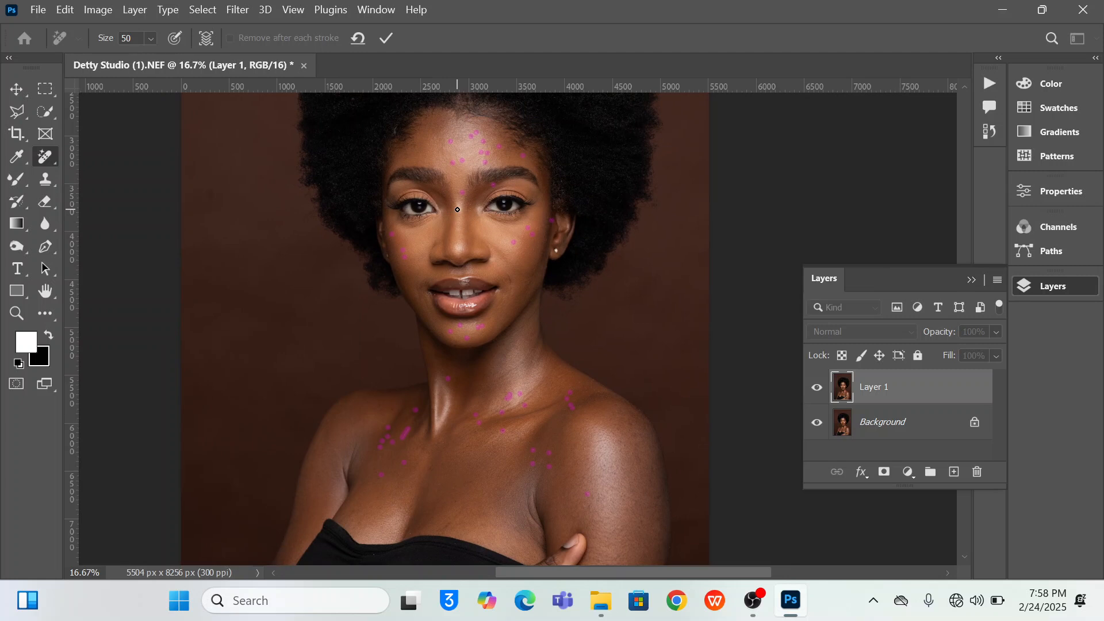
scroll(458, 210, up, 1)
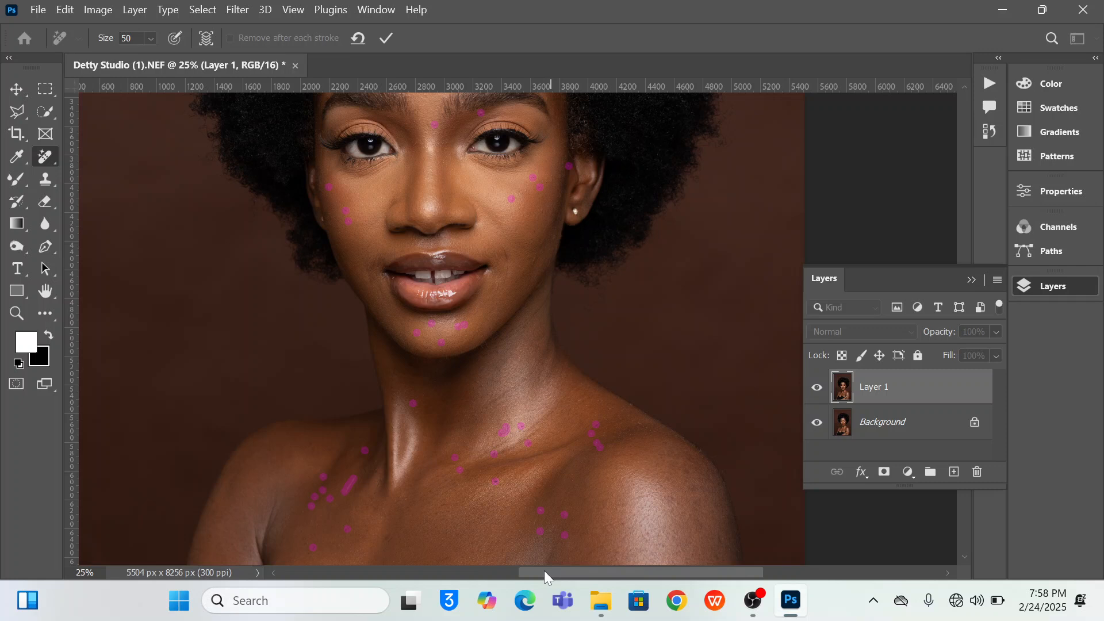
click(394, 40)
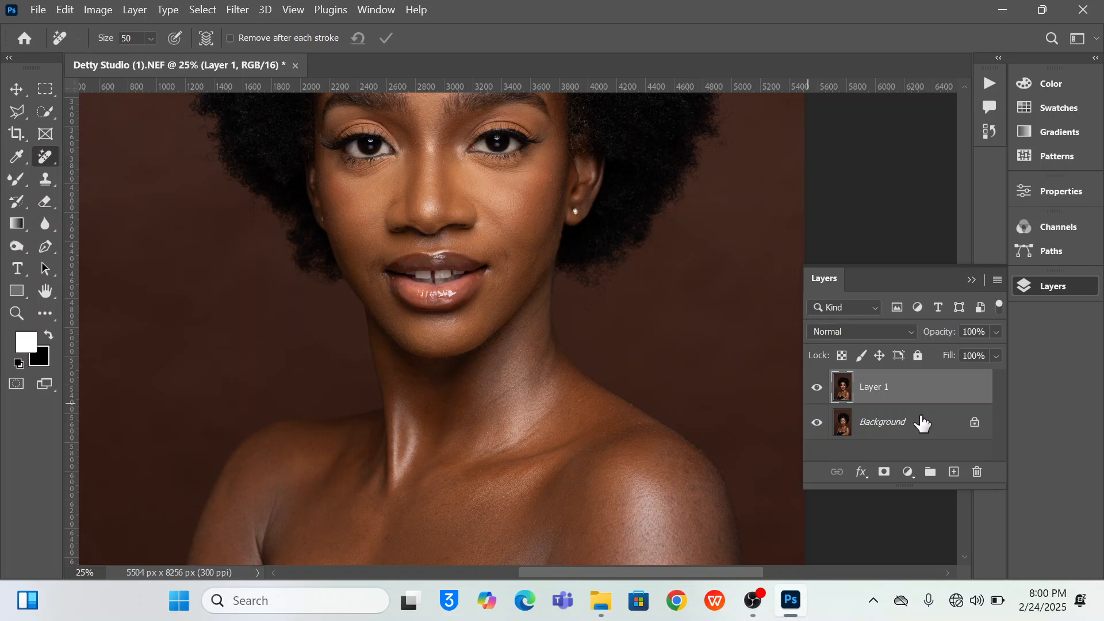
Invert the colours of Layer 1, examine the skin from the hand up to the face, and undo the inversion.
click(16, 90)
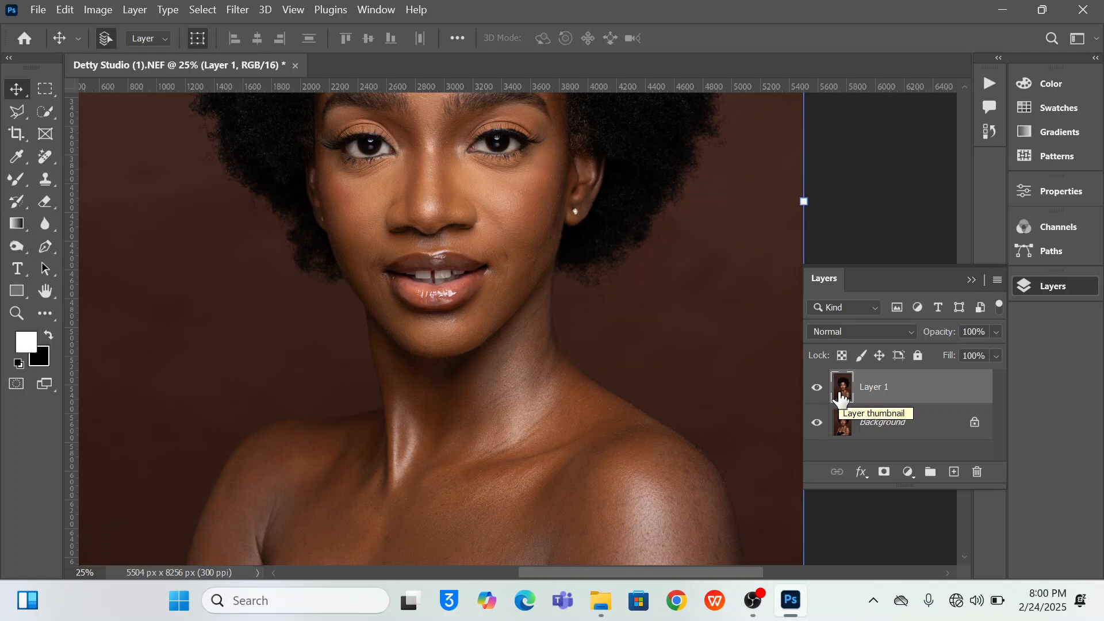
key(ctrl+i)
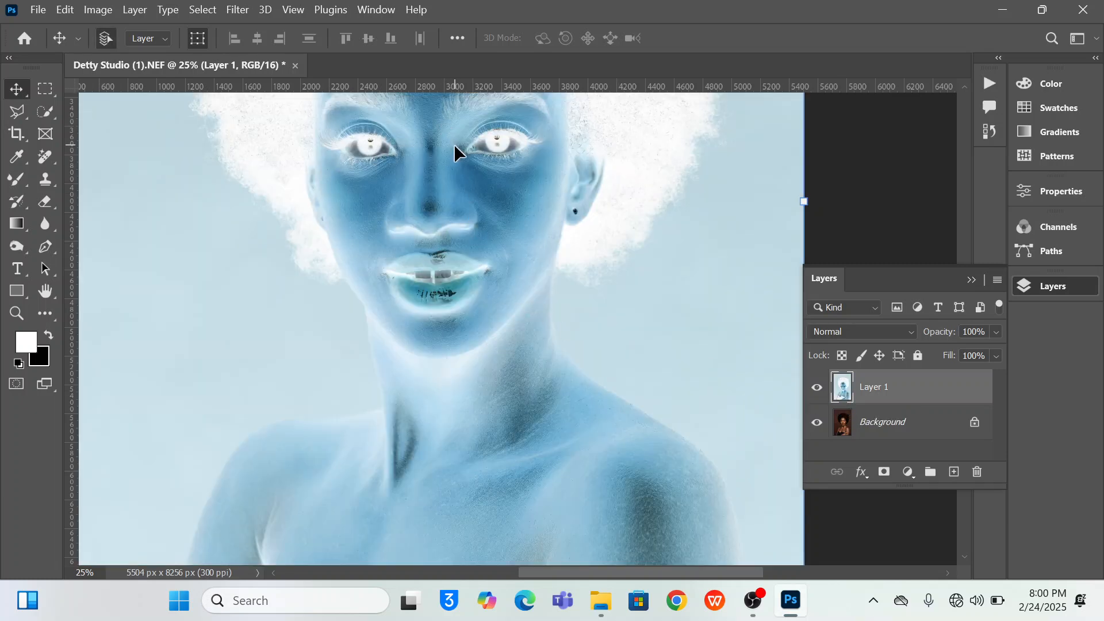
scroll(454, 147, down, 3)
scroll(453, 147, down, 6)
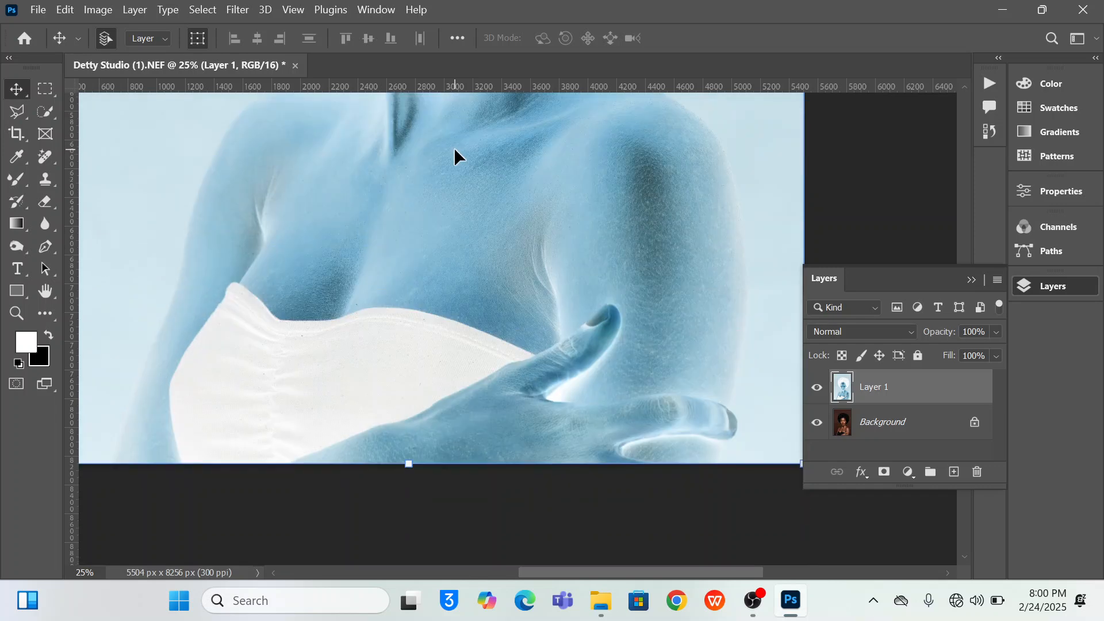
scroll(453, 147, down, 1)
scroll(453, 144, up, 3)
scroll(454, 144, up, 10)
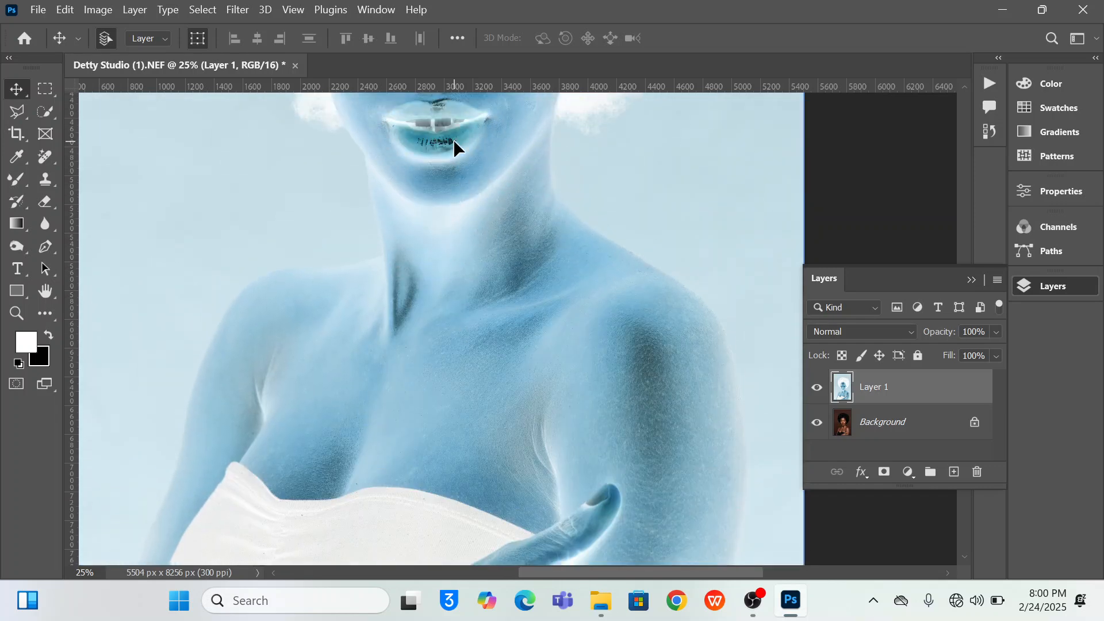
scroll(455, 143, up, 6)
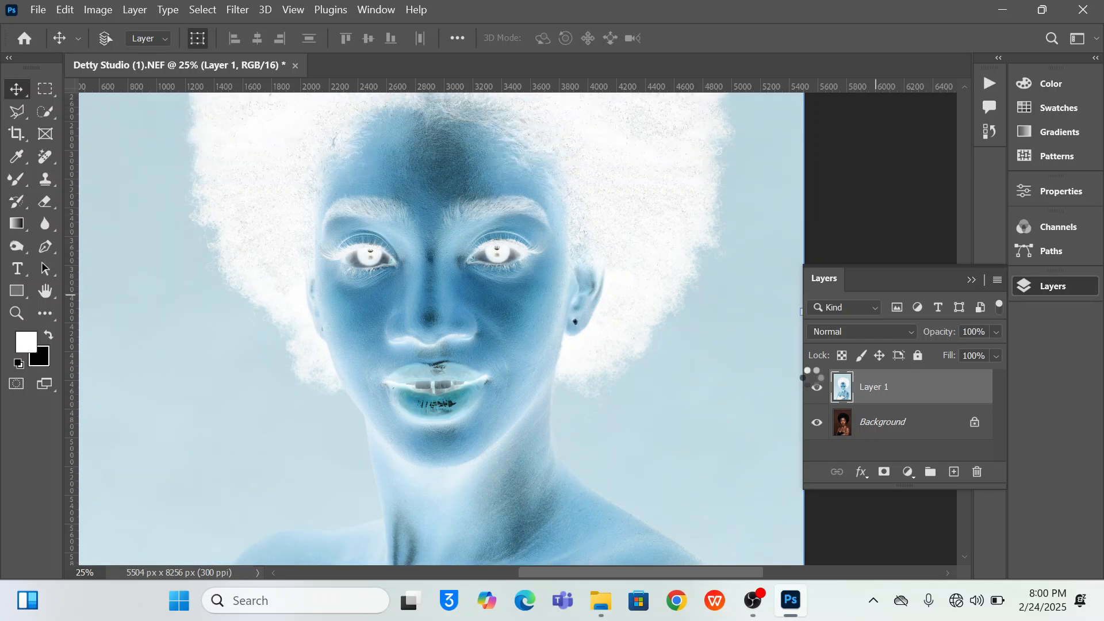
key(ctrl+z)
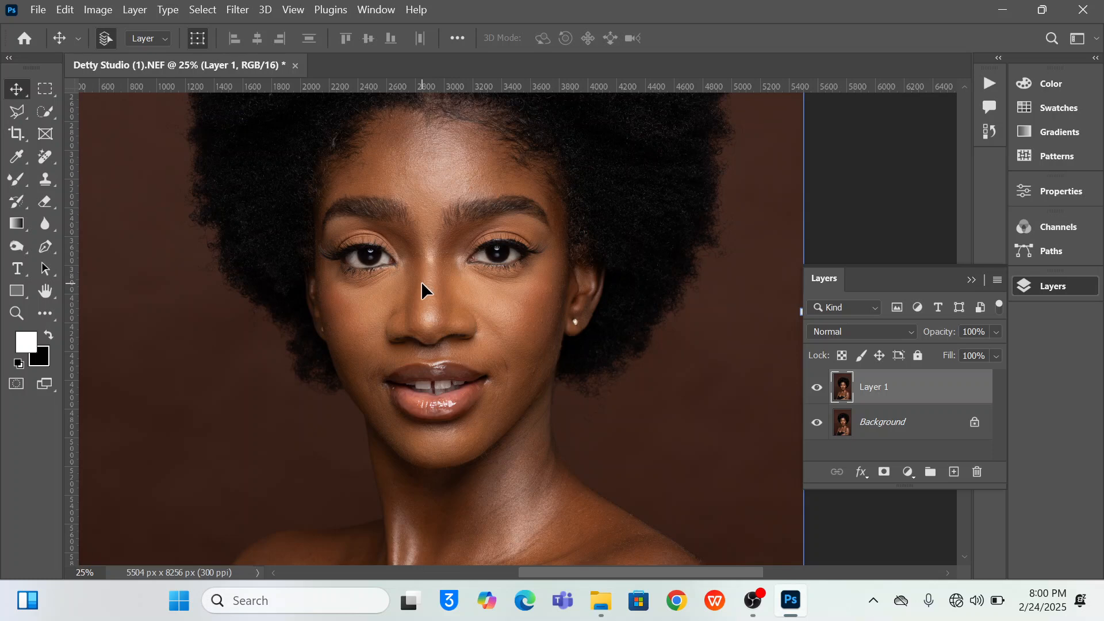
Run the Eyes & Teeth Whitening action on the portrait.
key(ctrl+plus)
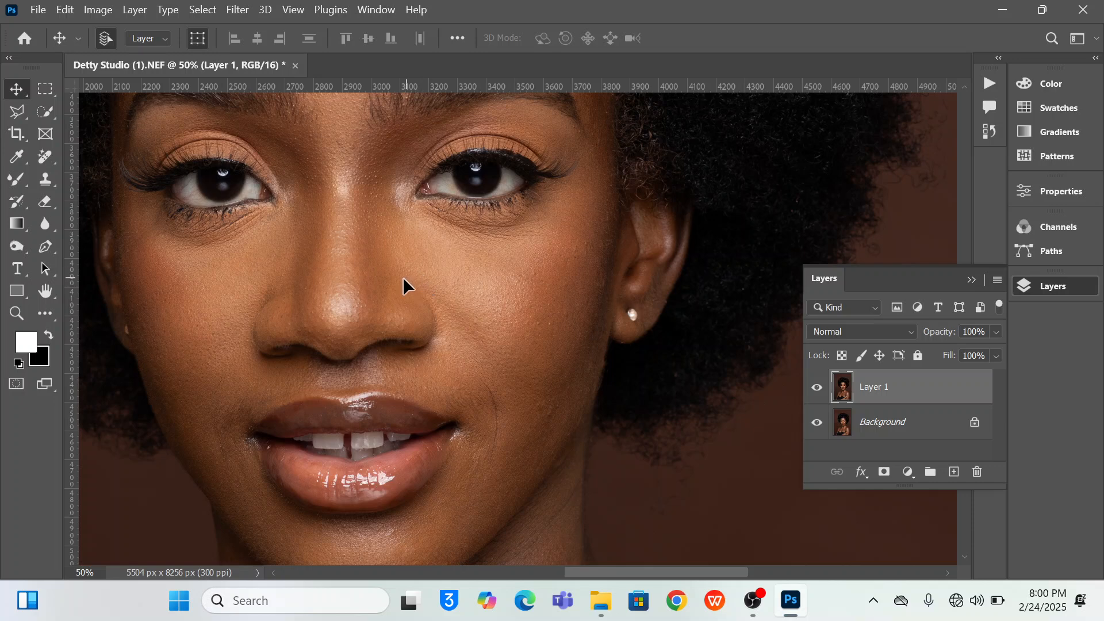
drag(370, 224, 433, 343)
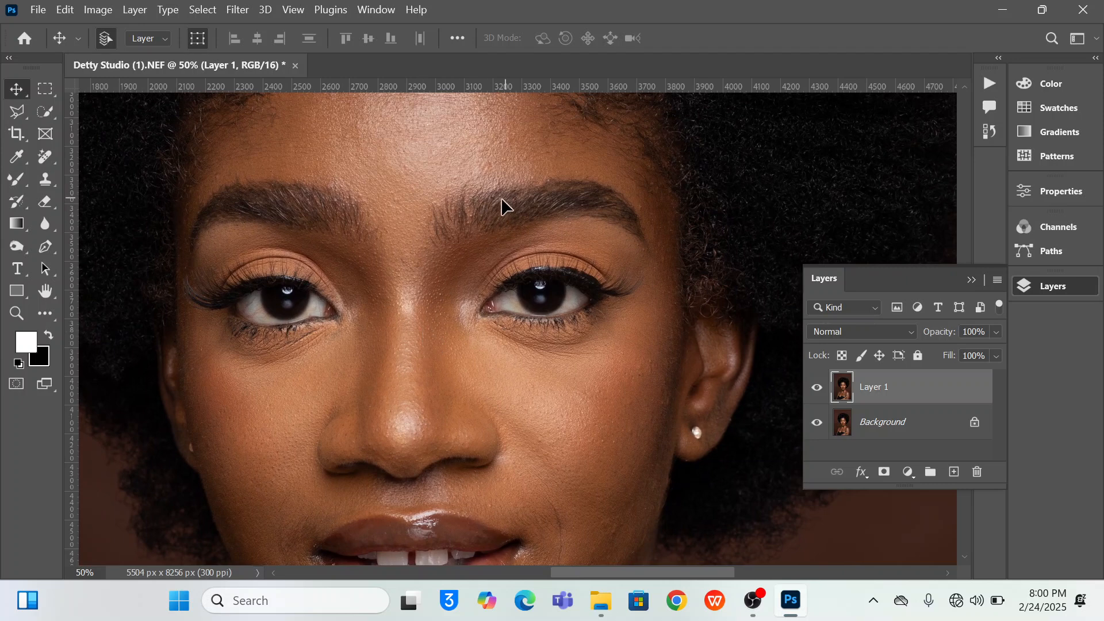
scroll(493, 201, up, 2)
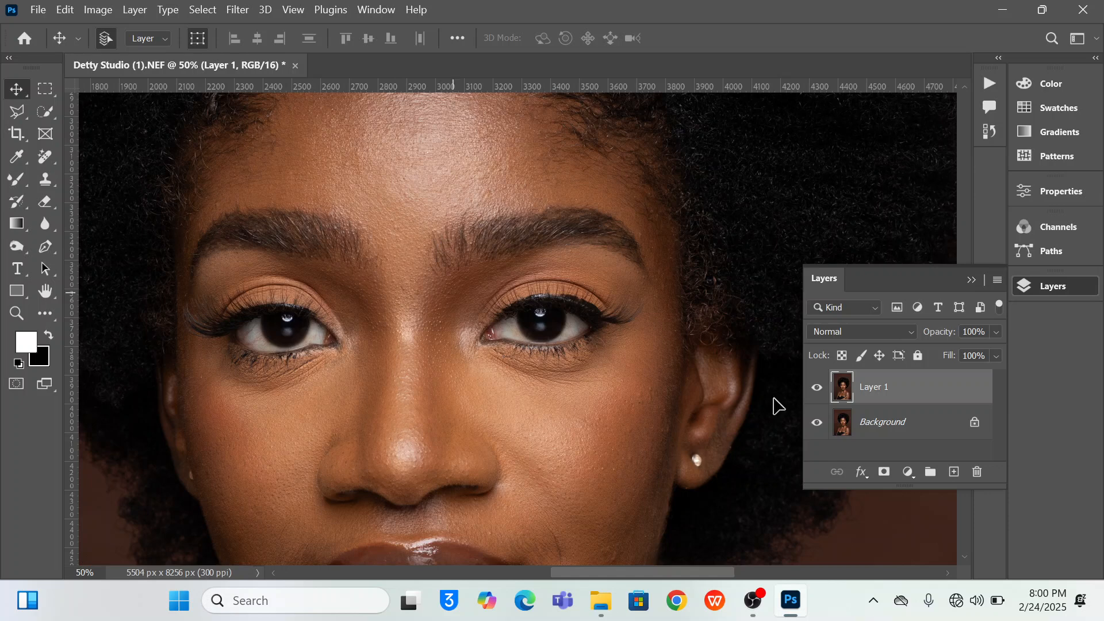
click(990, 87)
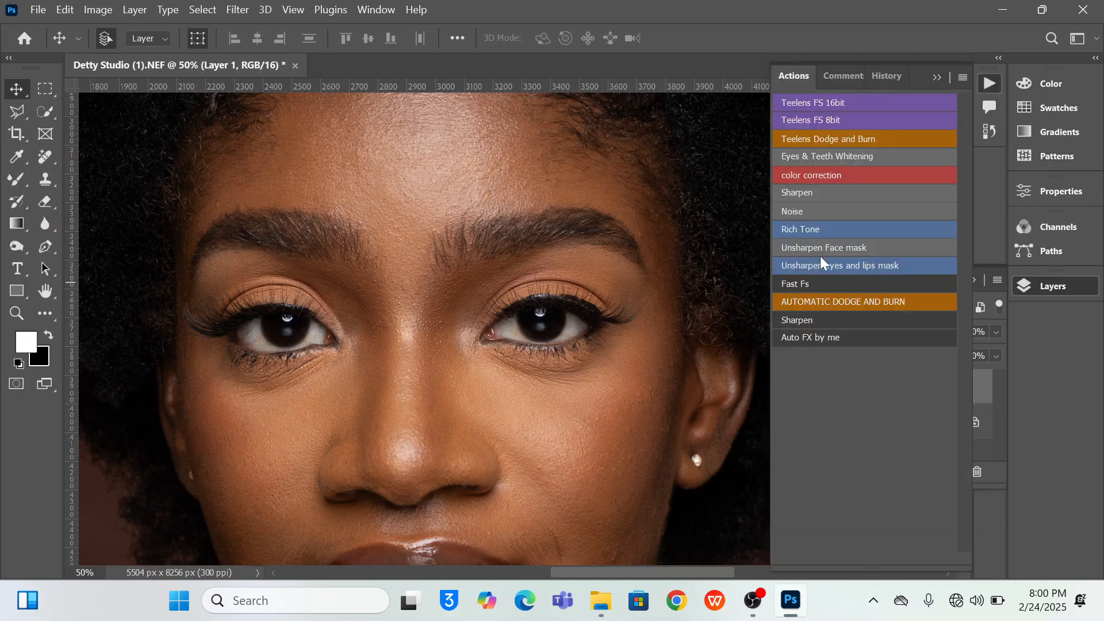
click(878, 157)
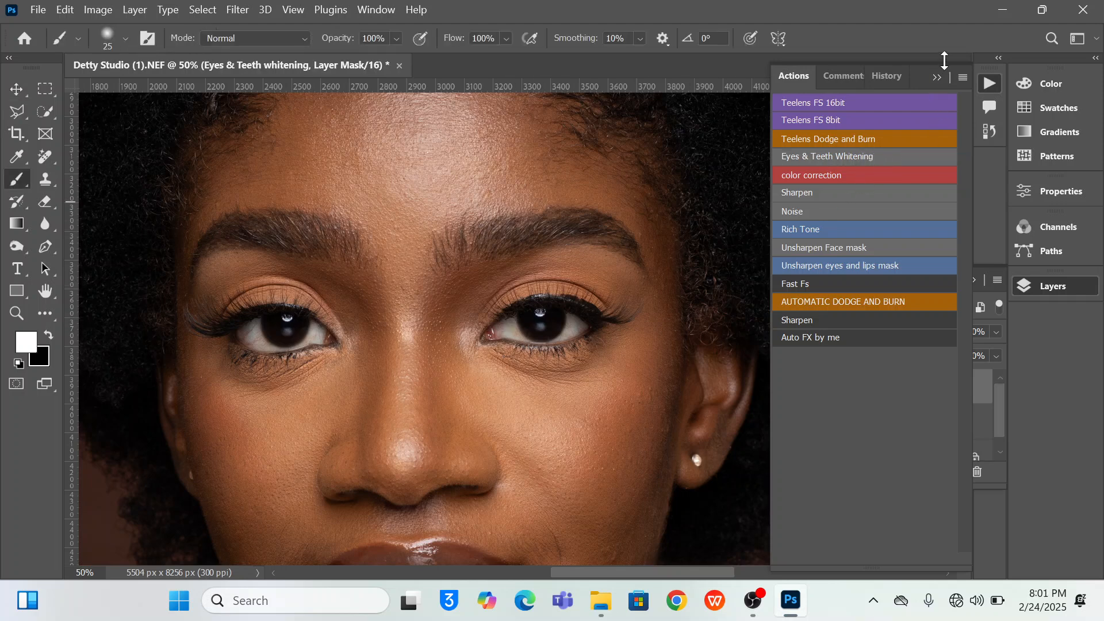
click(936, 77)
Paint white over the teeth on the Eyes & Teeth whitening group's mask with a size 30 brush.
scroll(531, 274, down, 2)
scroll(531, 275, down, 7)
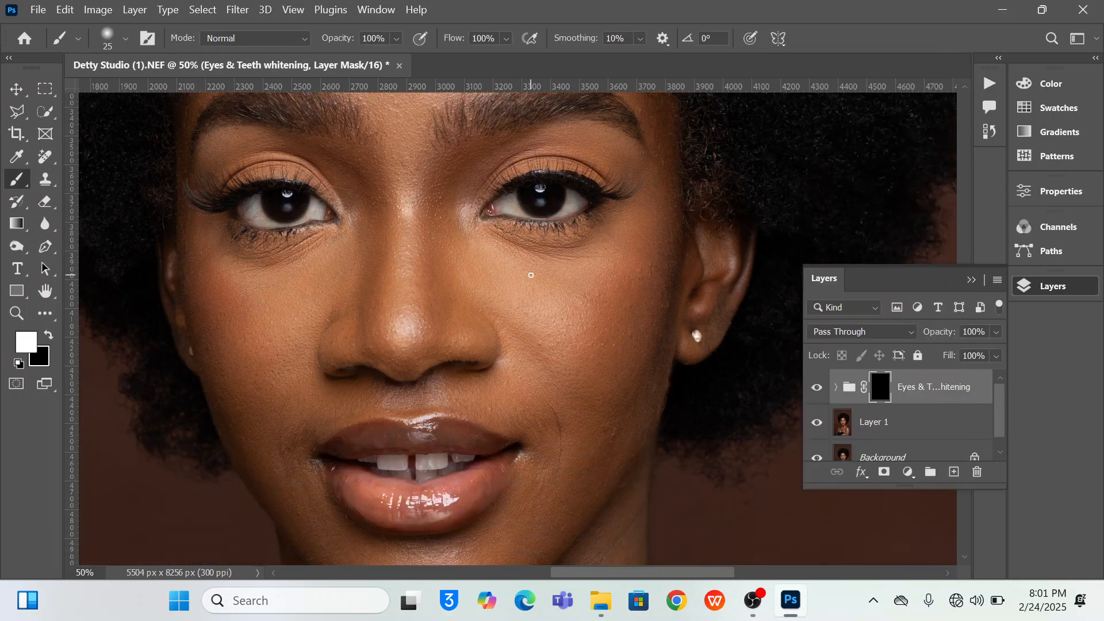
key(bracketright)
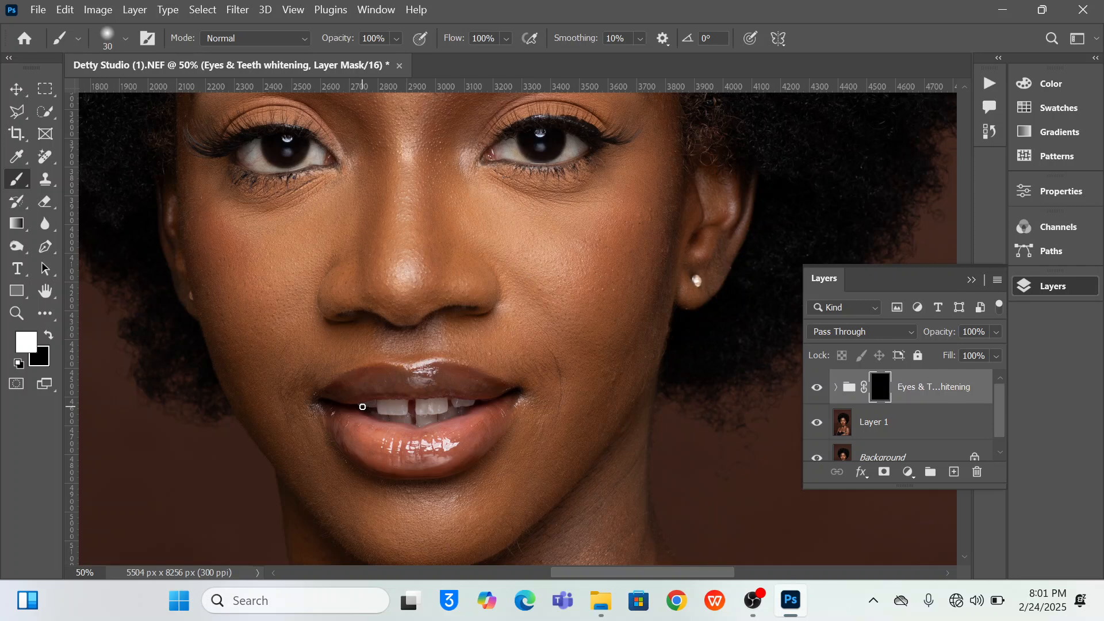
mouse_move(378, 404)
mouse_down()
mouse_move(407, 407)
mouse_move(379, 409)
mouse_move(440, 410)
mouse_up()
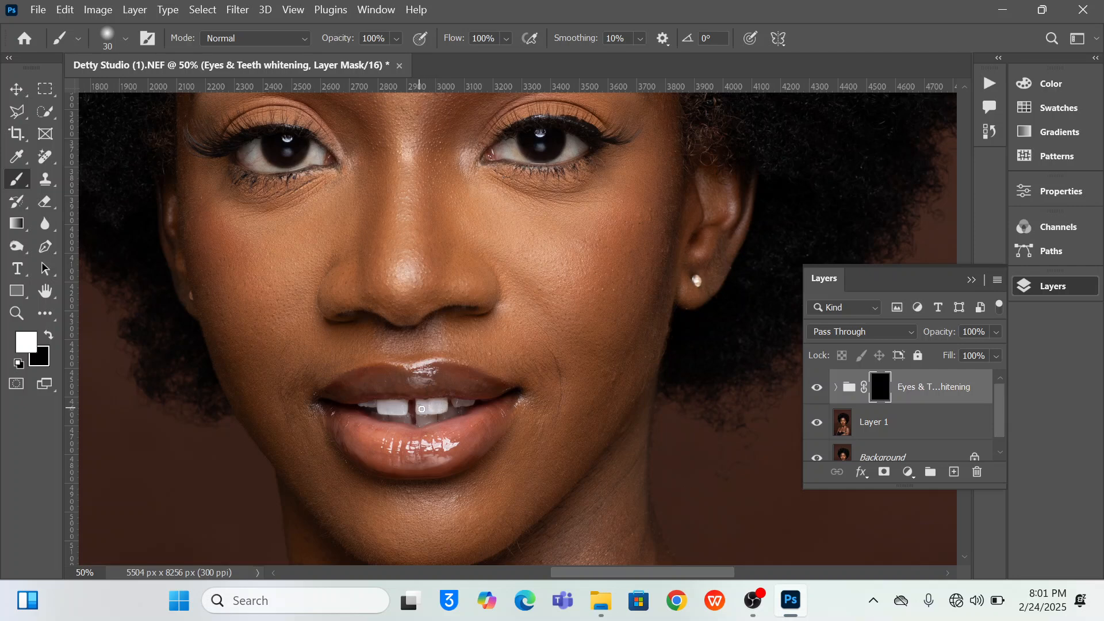
mouse_move(454, 402)
mouse_down()
mouse_move(474, 404)
mouse_move(428, 422)
mouse_move(420, 417)
mouse_move(457, 414)
mouse_move(375, 414)
mouse_move(420, 426)
mouse_move(436, 419)
mouse_move(423, 402)
mouse_move(454, 414)
mouse_up()
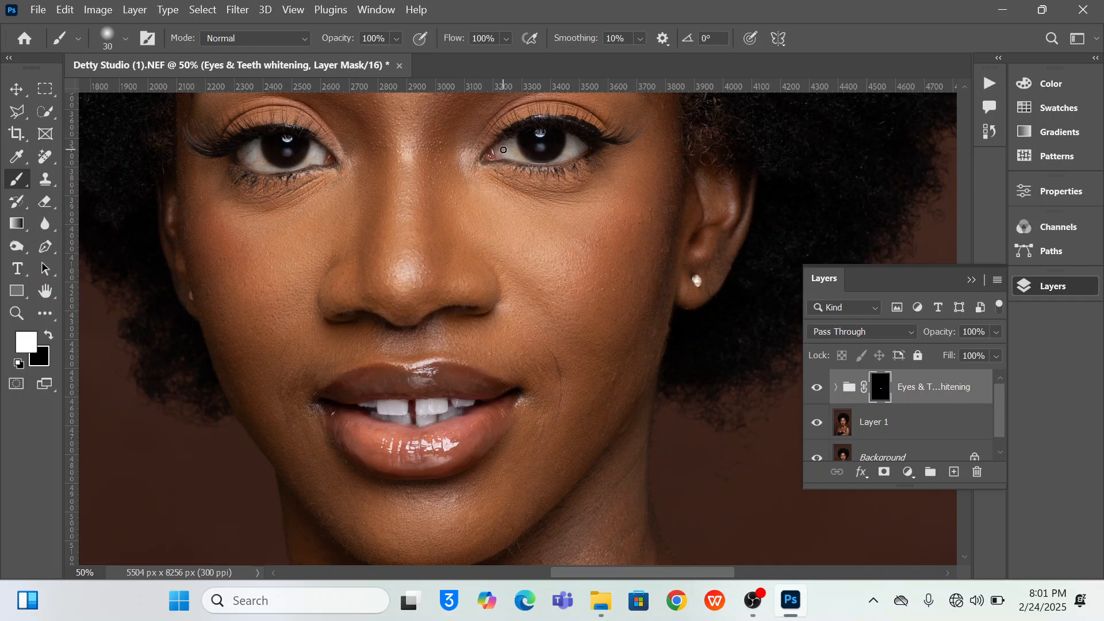
Paint the whites of both eyes into the whitening mask with white and clean up spill along the eye edges with black.
mouse_move(499, 148)
mouse_down()
mouse_move(513, 143)
mouse_move(523, 160)
mouse_move(499, 157)
mouse_move(525, 164)
mouse_move(571, 139)
mouse_move(586, 150)
mouse_move(551, 162)
mouse_move(569, 142)
mouse_move(564, 157)
mouse_move(581, 156)
mouse_up()
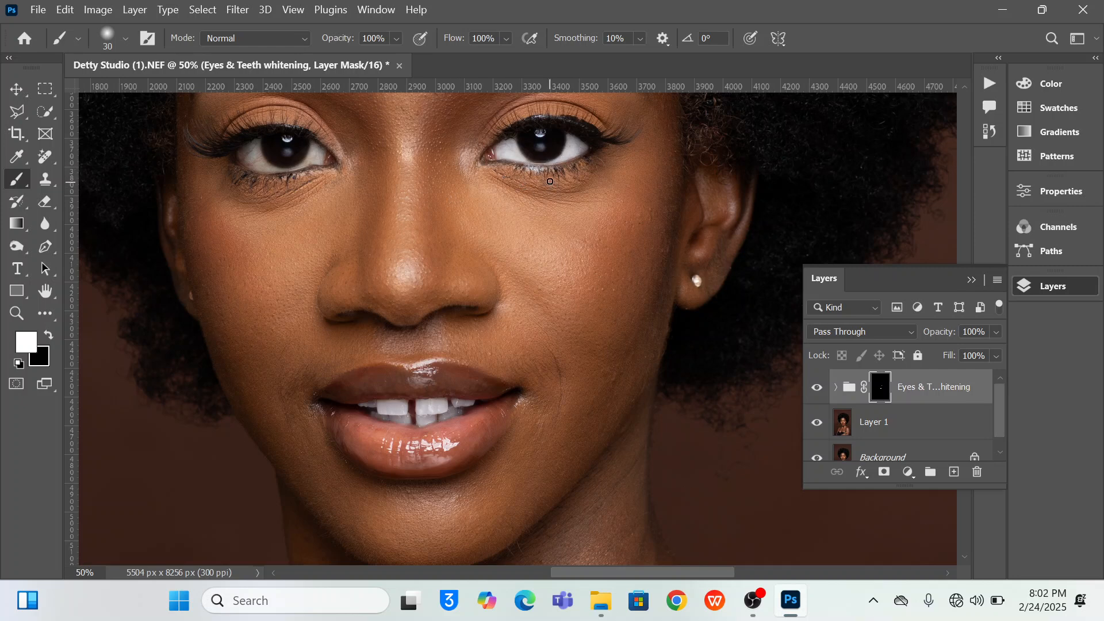
key(x)
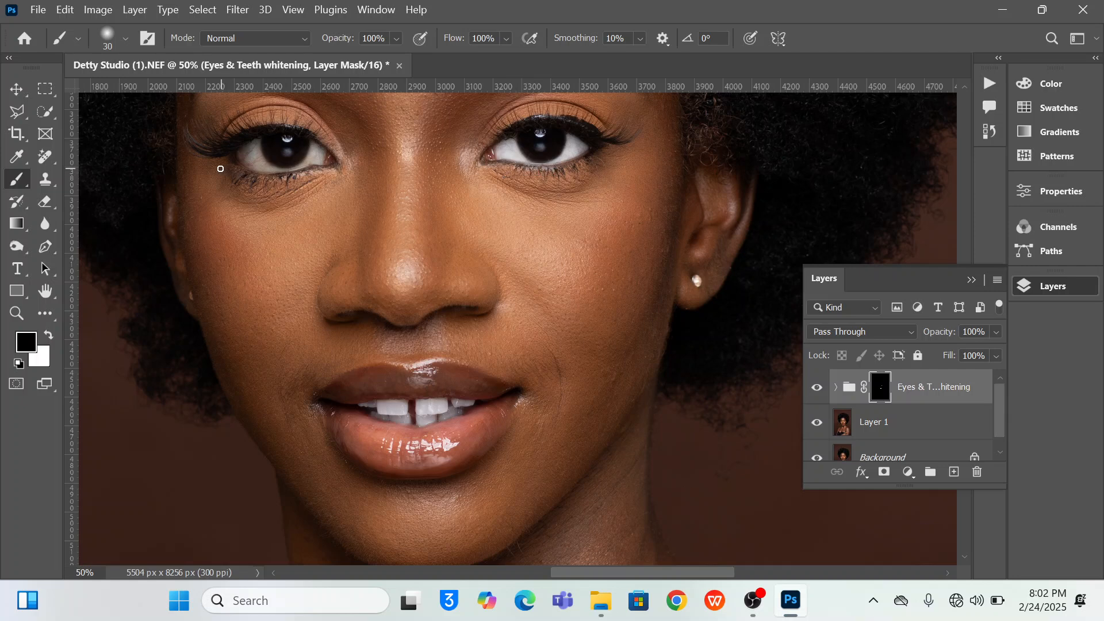
key(x)
mouse_move(242, 160)
mouse_down()
mouse_move(259, 143)
mouse_move(274, 168)
mouse_move(260, 170)
mouse_move(247, 157)
mouse_move(267, 167)
mouse_move(319, 151)
mouse_move(320, 161)
mouse_move(307, 164)
mouse_move(313, 153)
mouse_move(274, 171)
mouse_up()
key(x)
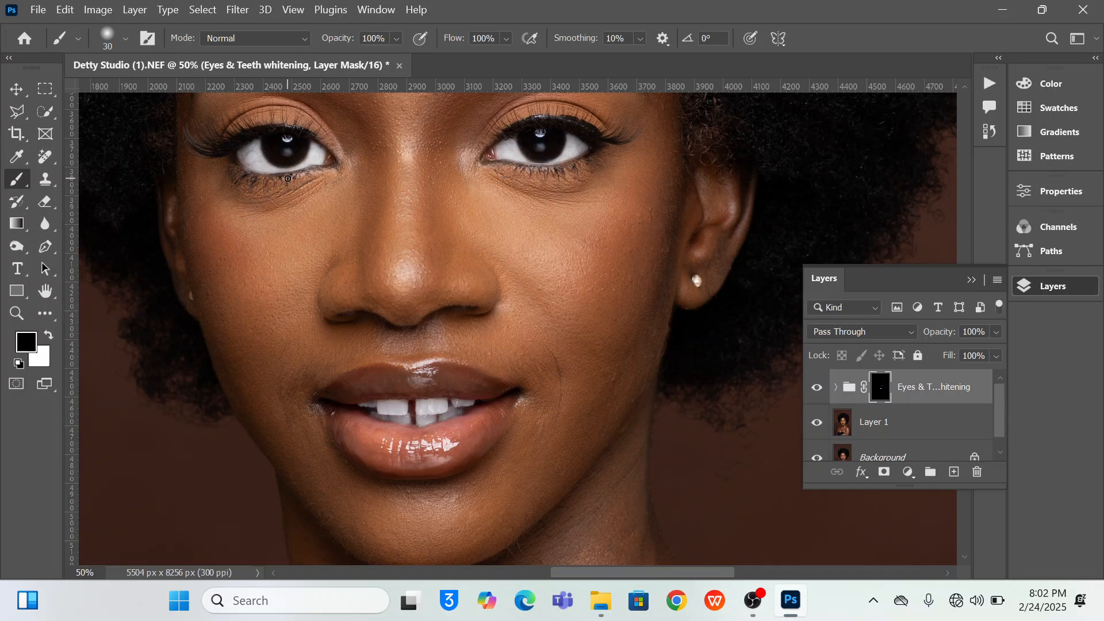
mouse_move(307, 171)
mouse_down()
mouse_move(249, 176)
mouse_move(233, 149)
mouse_up()
Lower the Eyes & Teeth whitening group's opacity, trying 65% first and settling on 50%.
scroll(528, 383, down, 1)
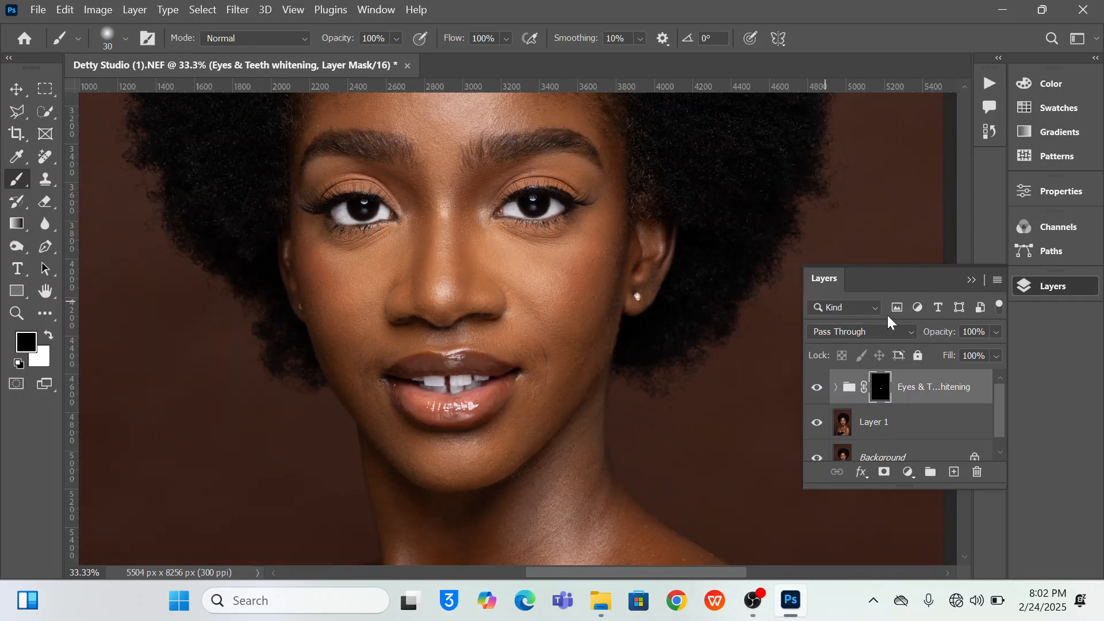
click(971, 332)
text(65)
key(Return)
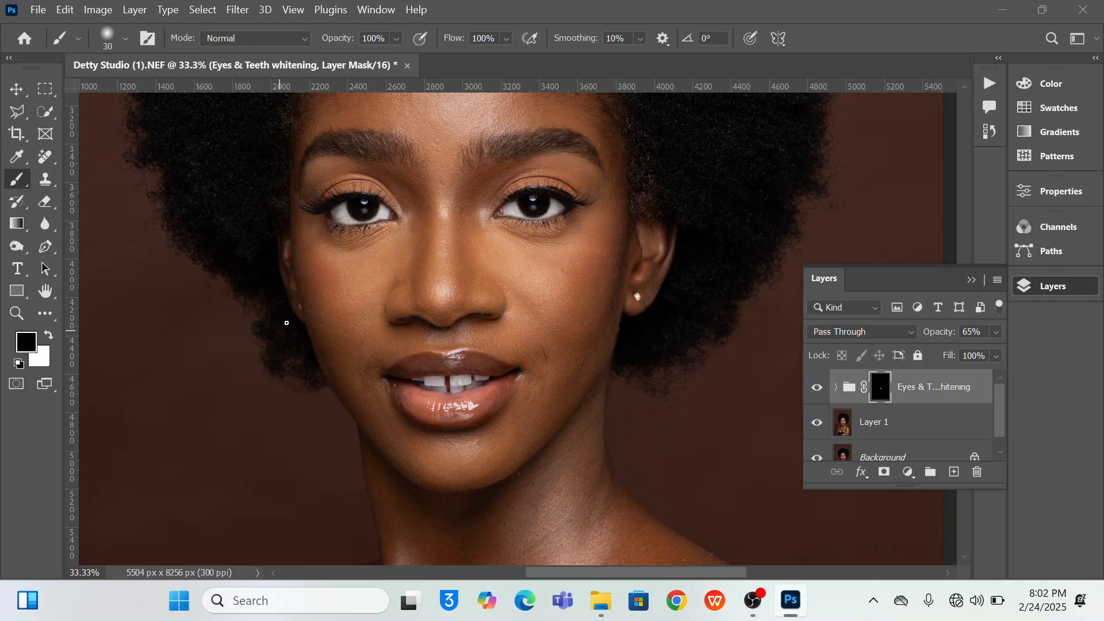
key(x)
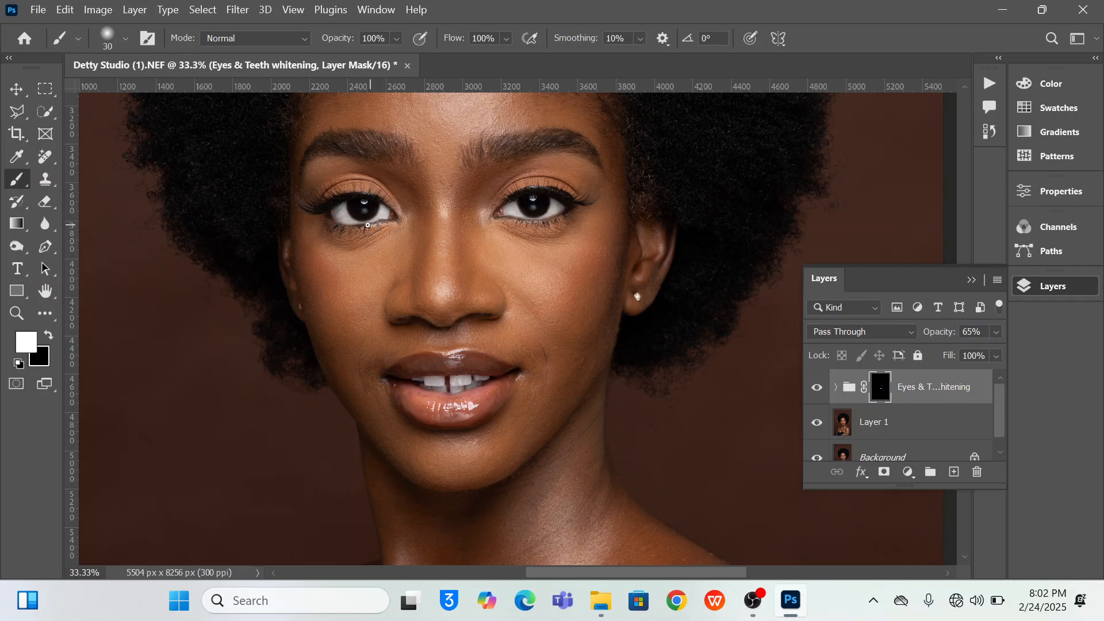
key(x)
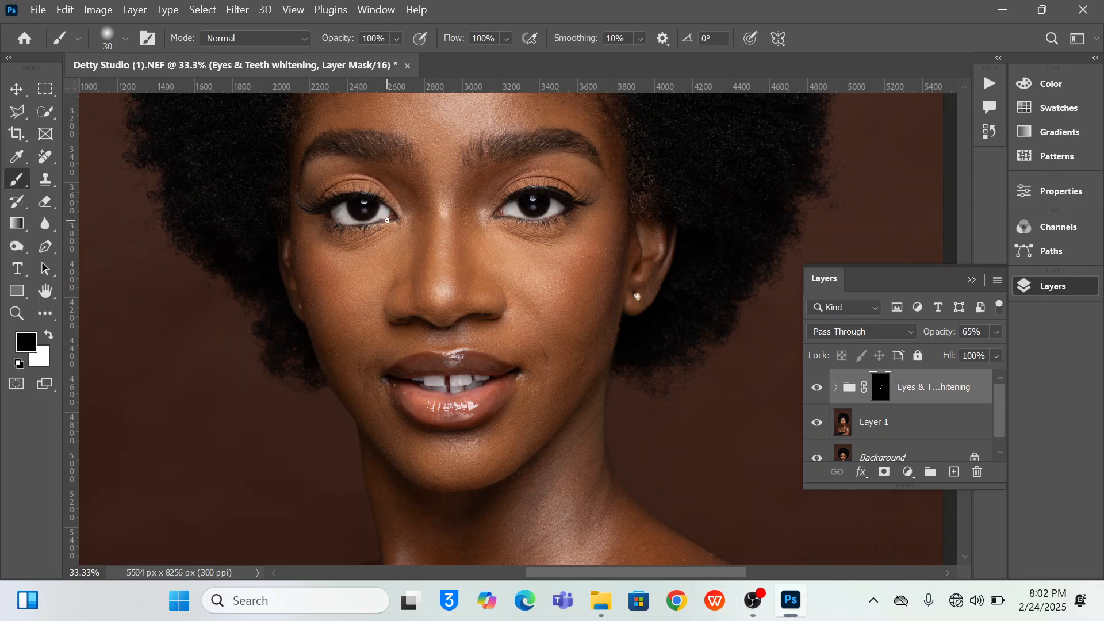
key(x)
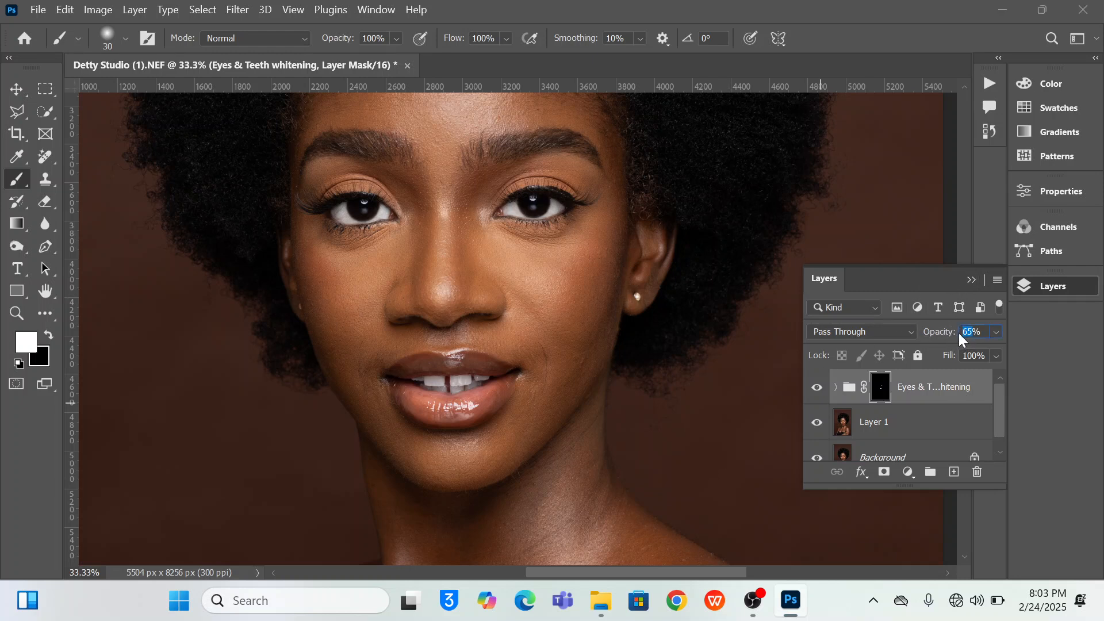
text(50)
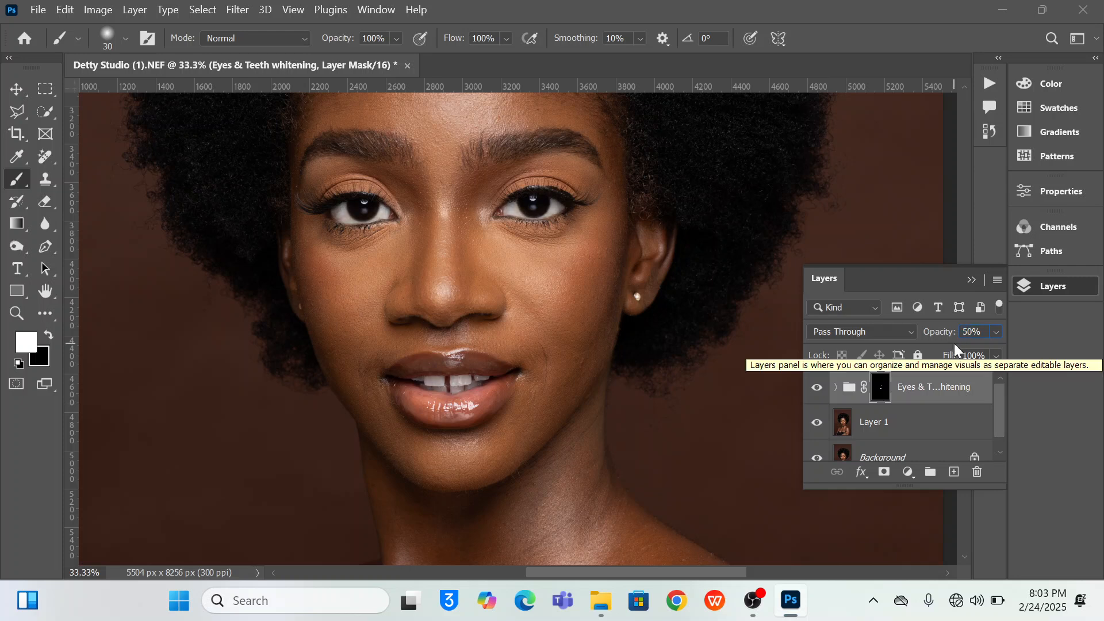
key(Return)
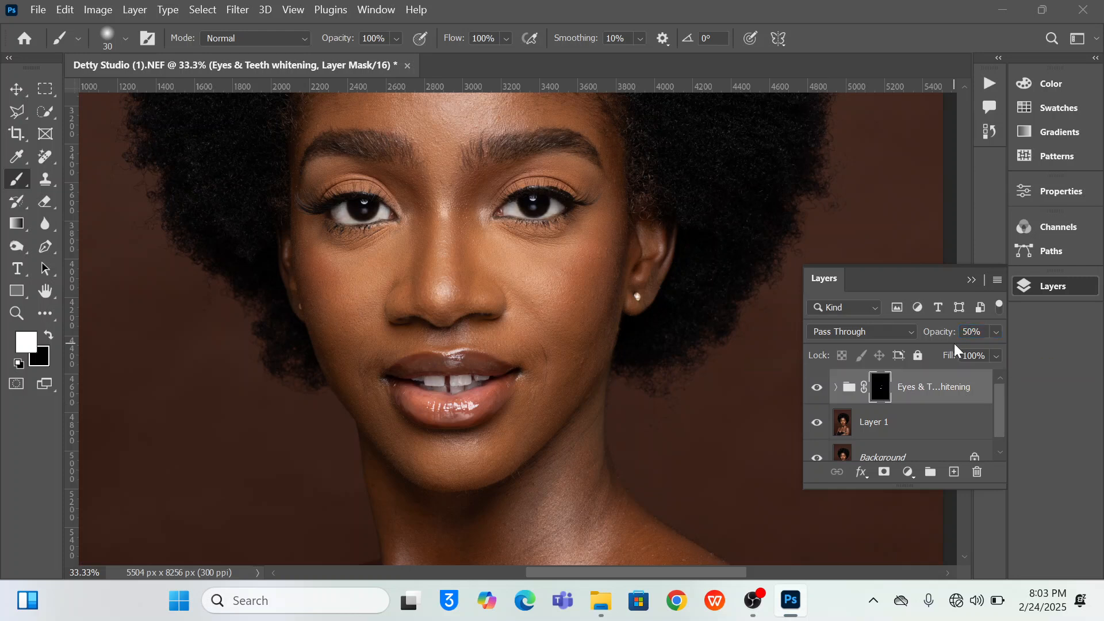
Check the whole portrait, merge all visible layers into the Background and duplicate it as a new layer.
key(ctrl+minus)
key(ctrl+minus)
key(ctrl+minus)
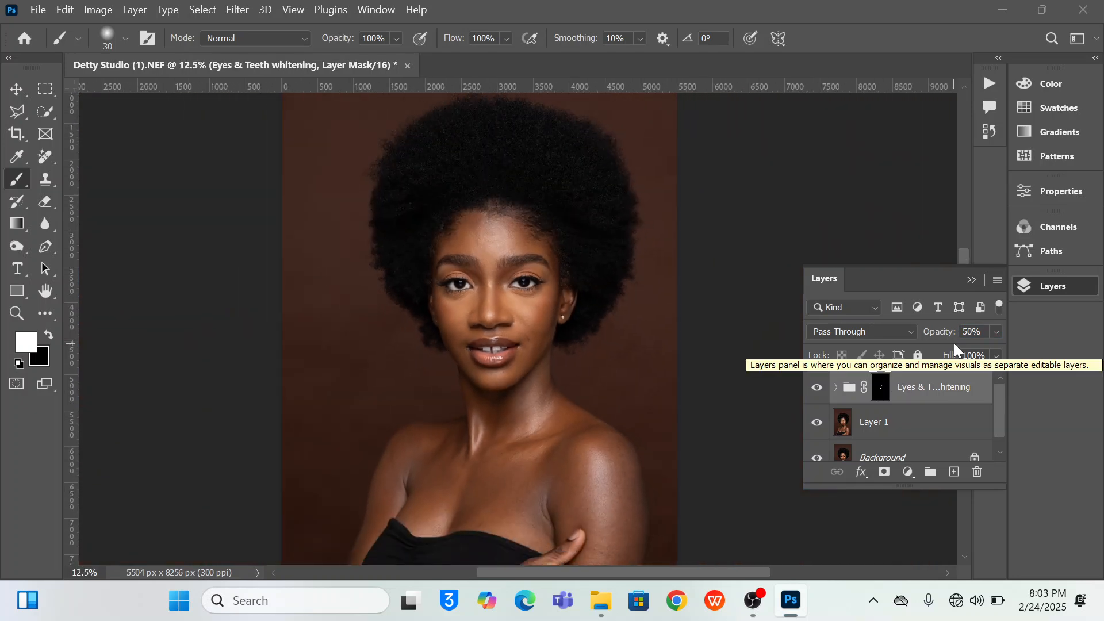
key(ctrl+0)
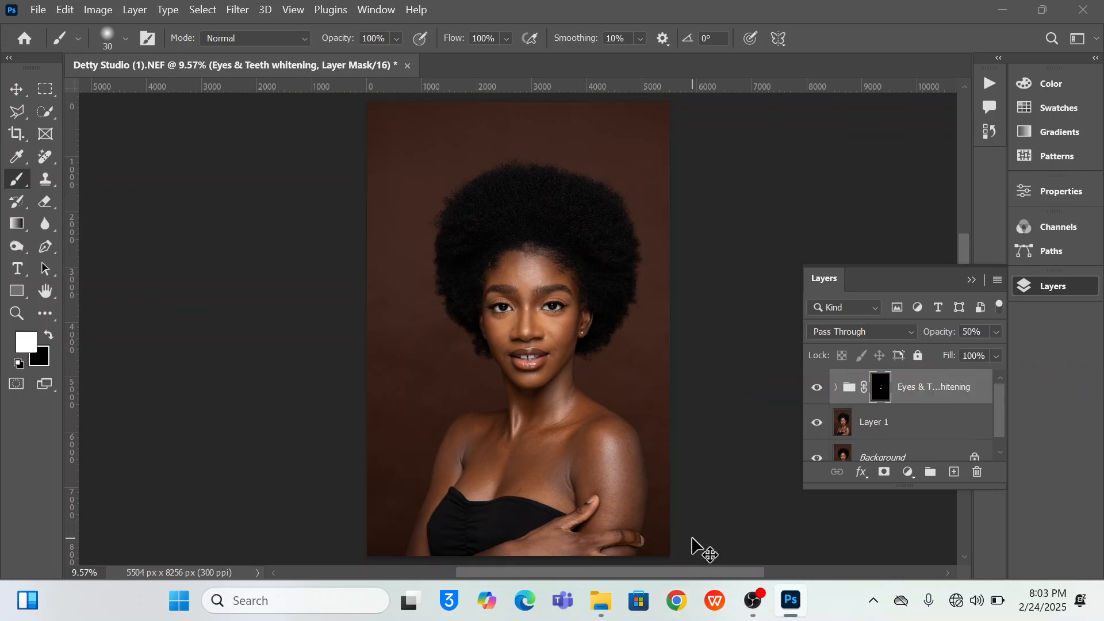
key(ctrl+shift+e)
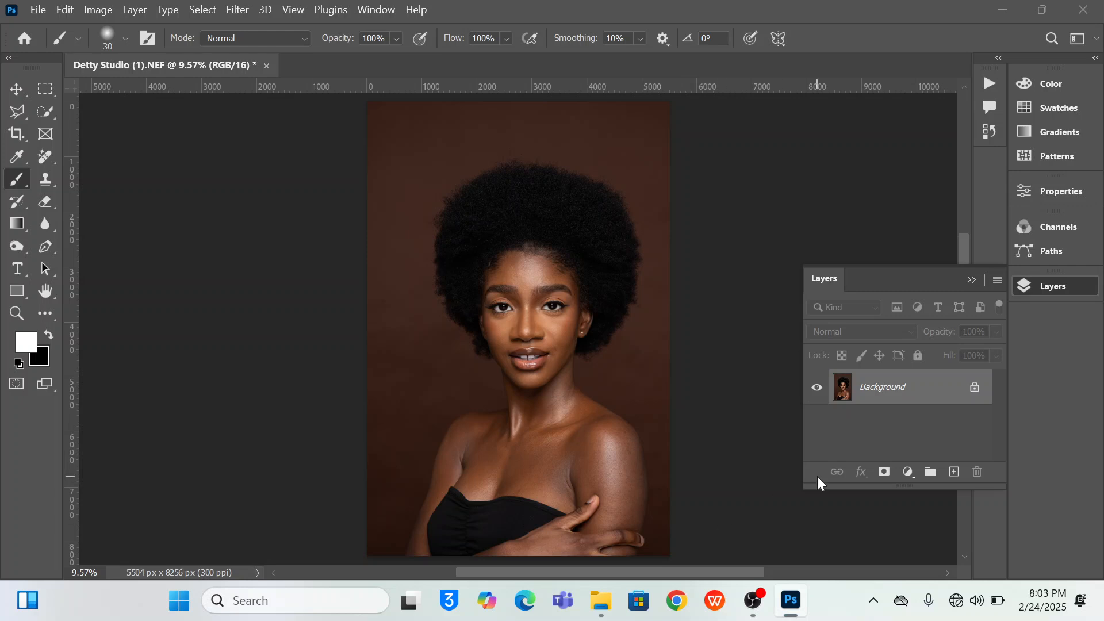
key(ctrl+j)
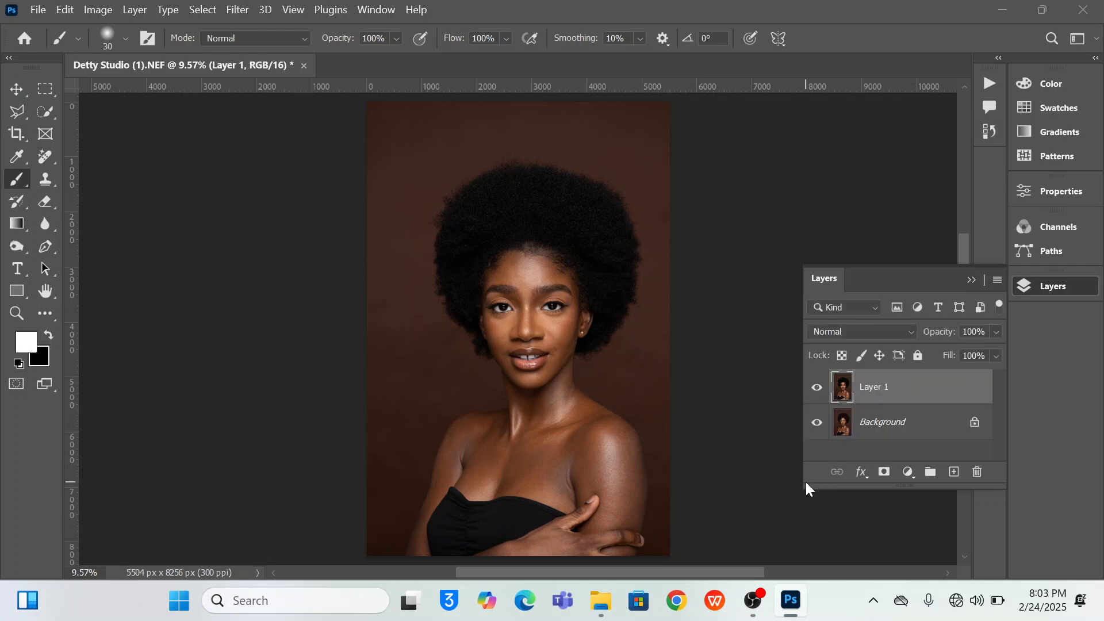
Run the Teelens FS 16bit action on the duplicate layer with a Gaussian Blur radius of 7 pixels.
key(ctrl+plus)
key(ctrl+plus)
key(ctrl+plus)
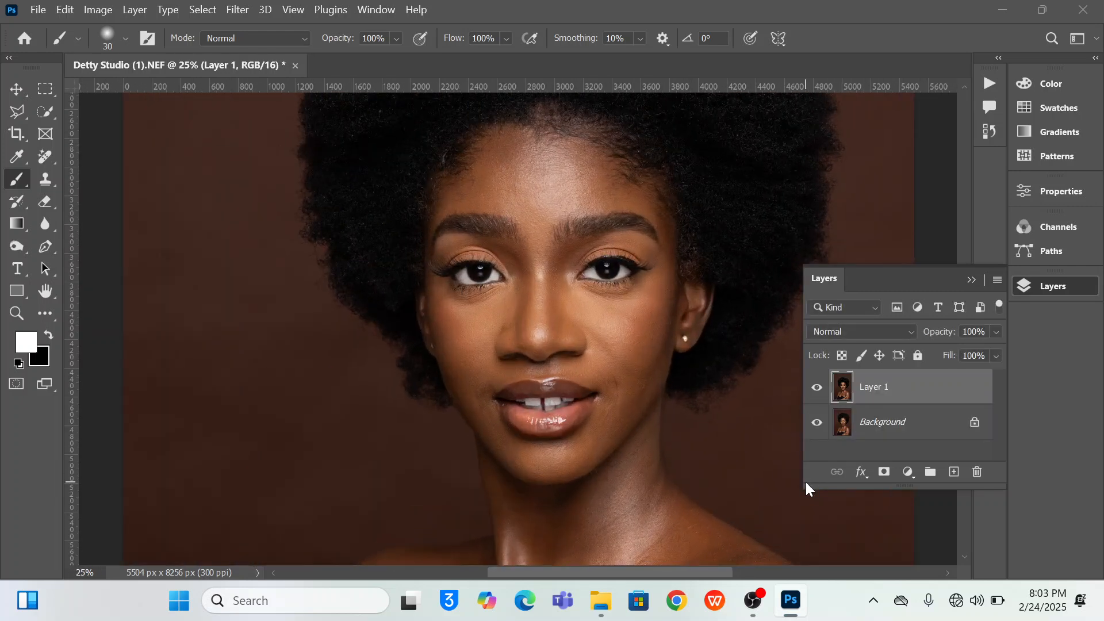
mouse_move(680, 239)
mouse_down()
mouse_move(564, 311)
mouse_move(601, 293)
mouse_up()
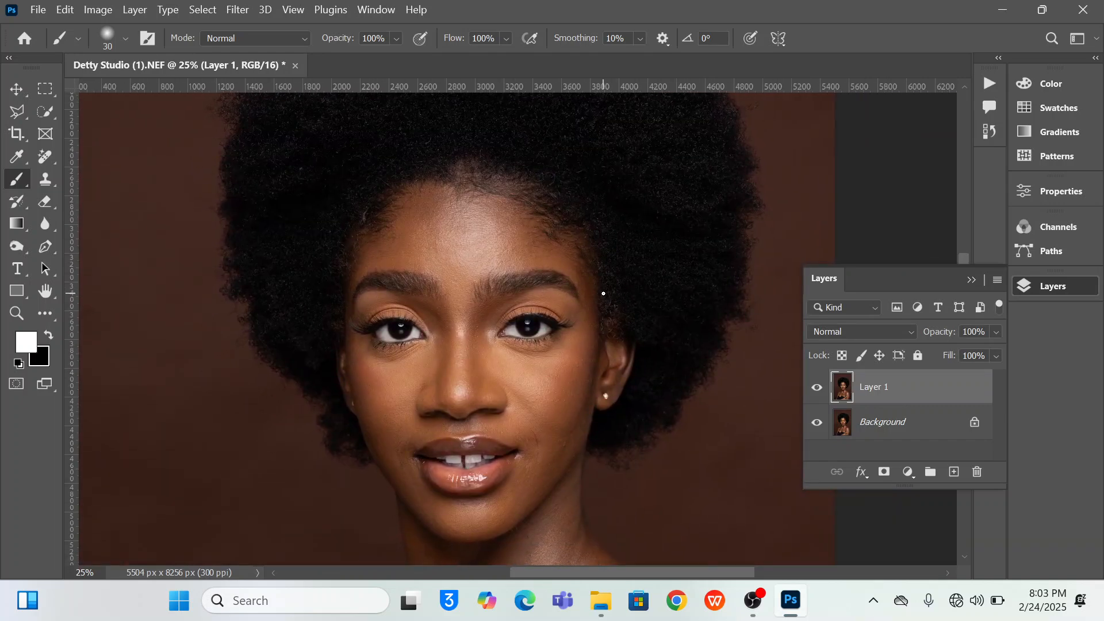
key(ctrl+plus)
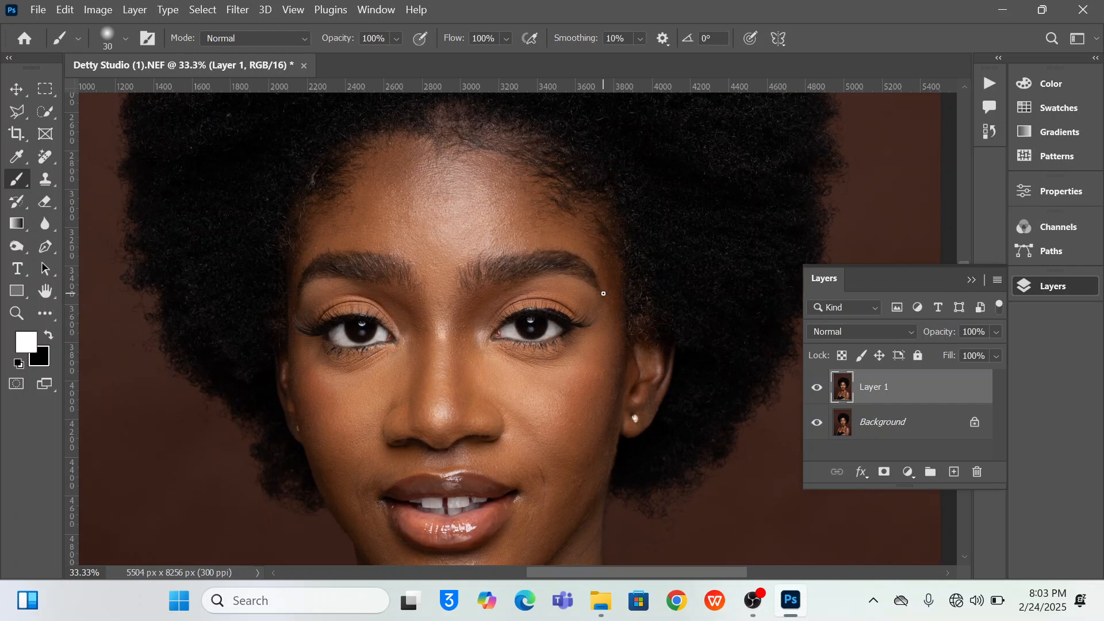
scroll(559, 308, down, 2)
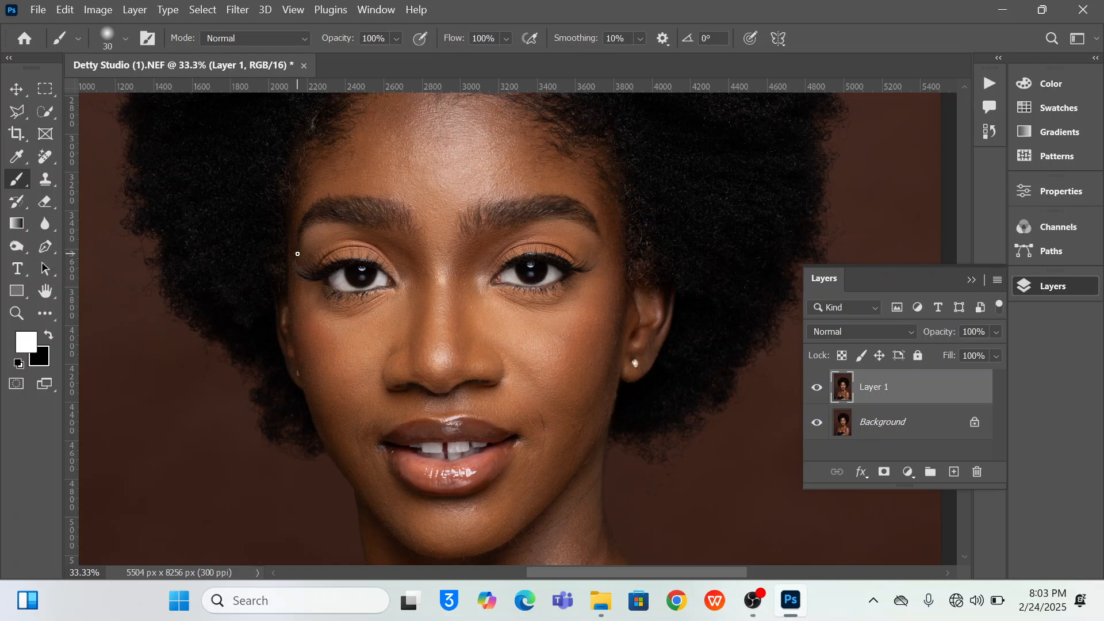
click(990, 83)
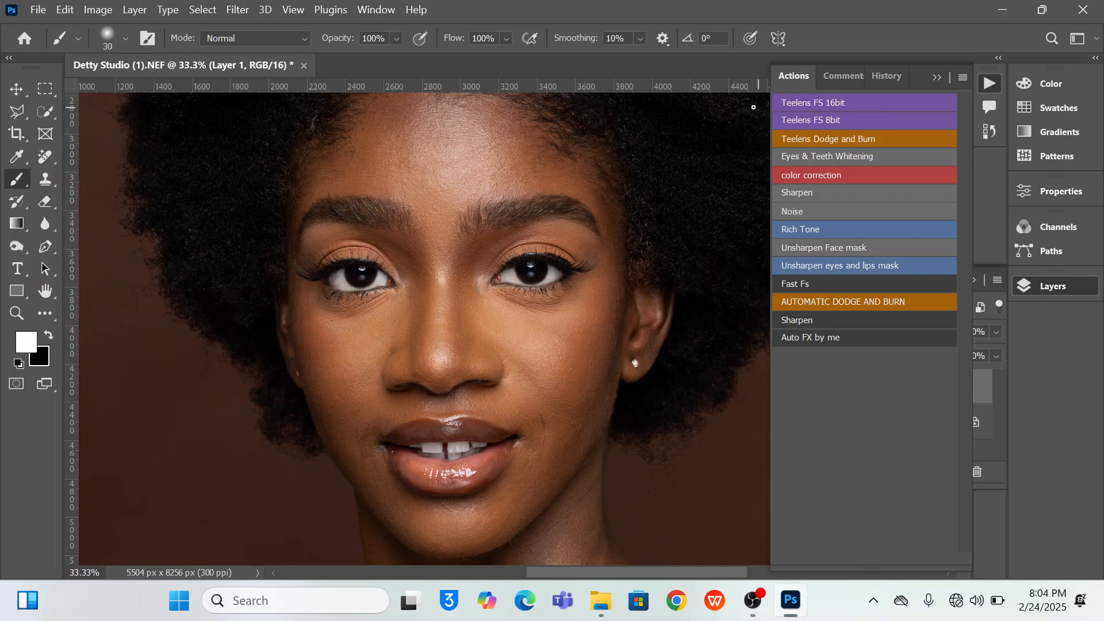
click(899, 105)
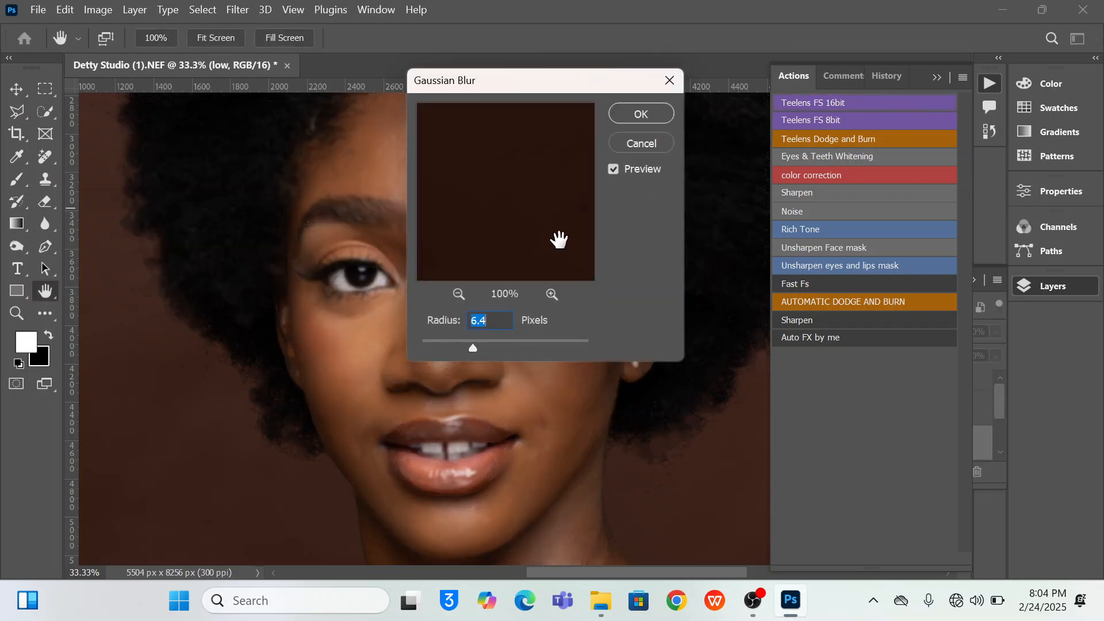
text(7)
click(657, 118)
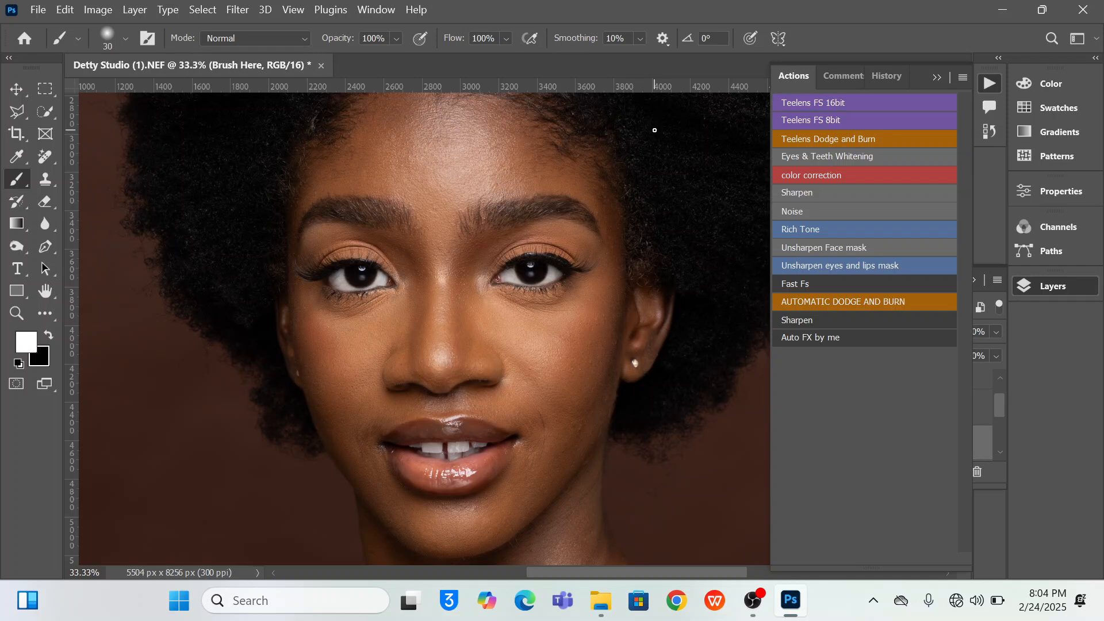
click(937, 78)
Hide the High Frequency copy, High Frequency Texture and Brush Here layers and select the Low Frequency Color layer.
scroll(851, 398, up, 2)
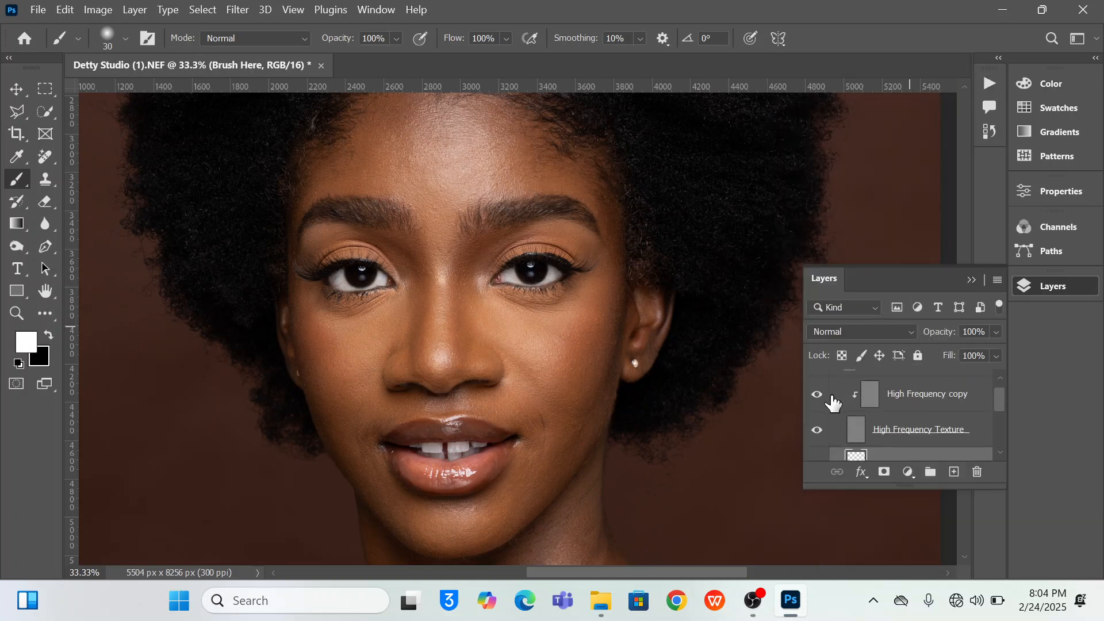
click(817, 409)
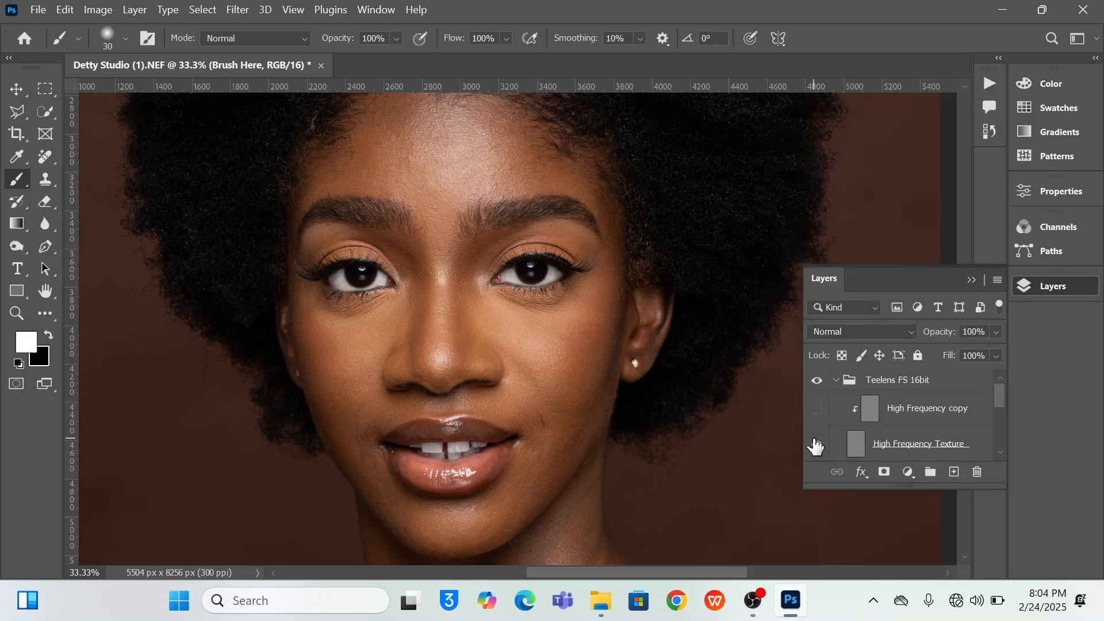
click(817, 446)
scroll(875, 412, down, 1)
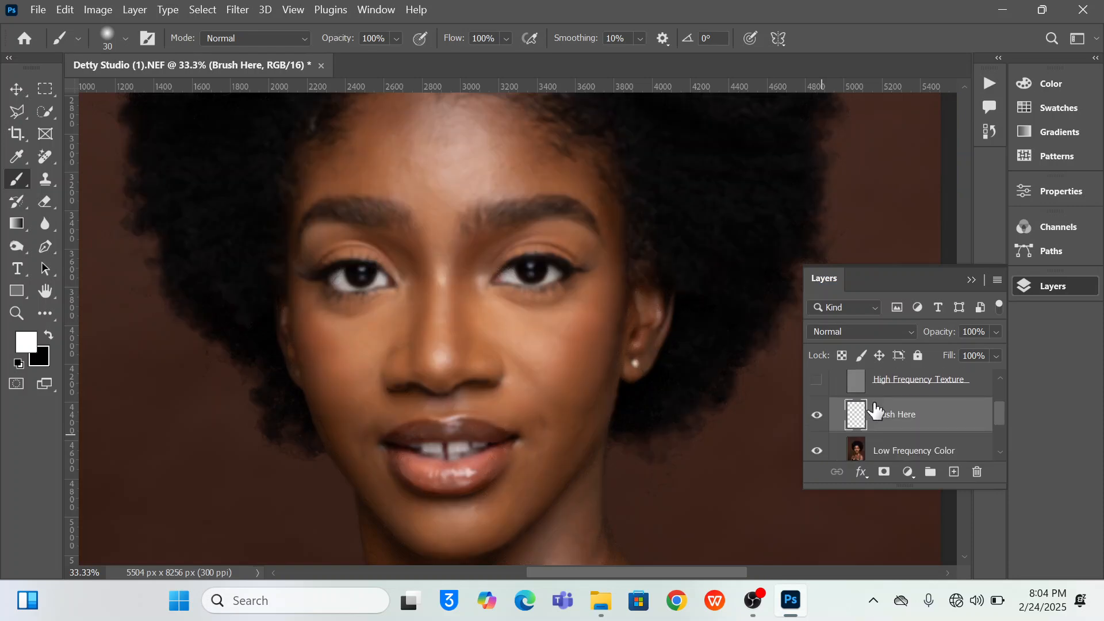
click(901, 454)
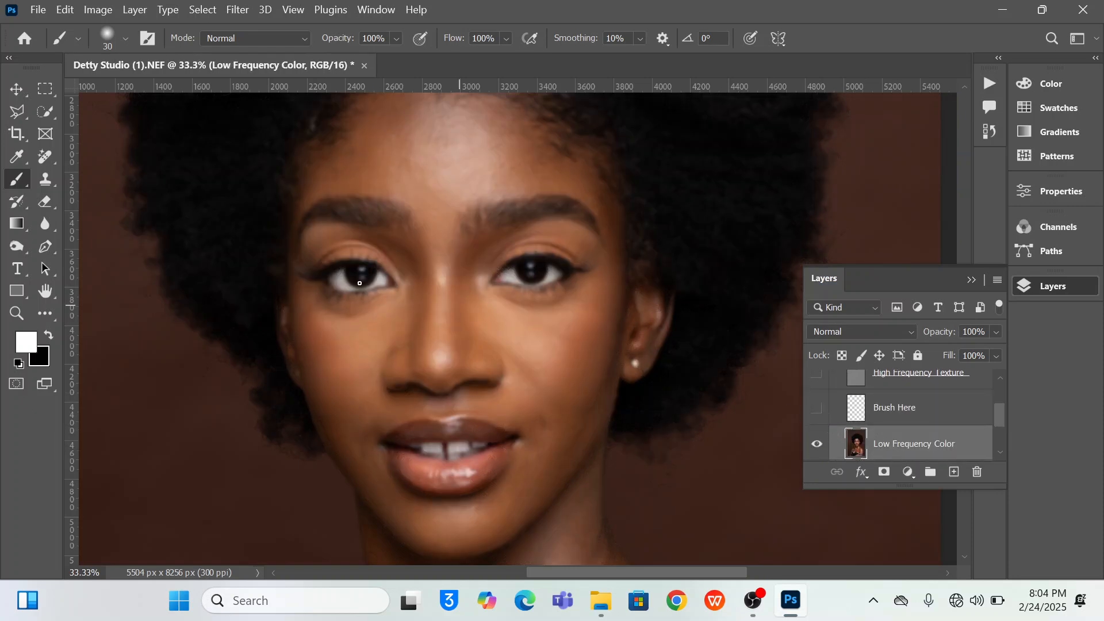
Switch to the Mixer Brush tool and clean the brush of its loaded colour.
right_click(19, 186)
click(61, 227)
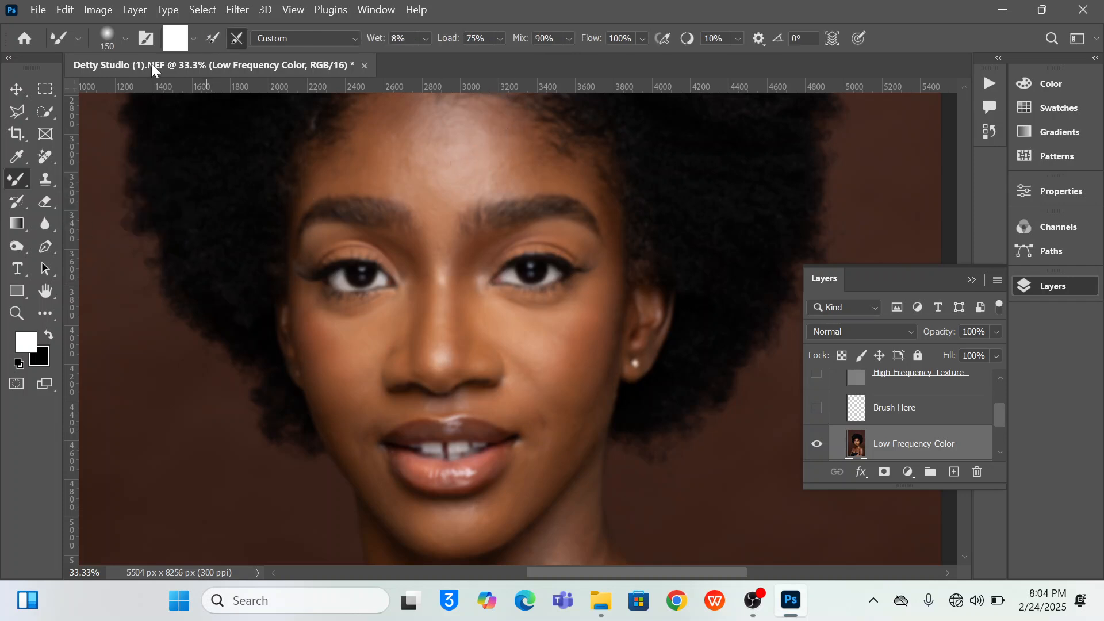
click(193, 41)
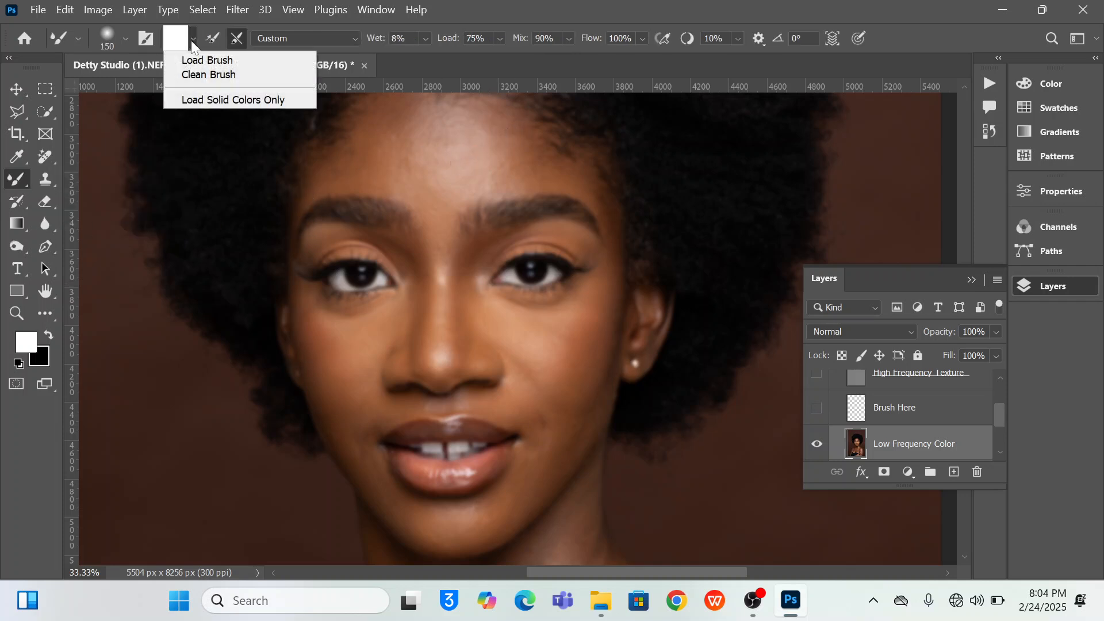
click(206, 74)
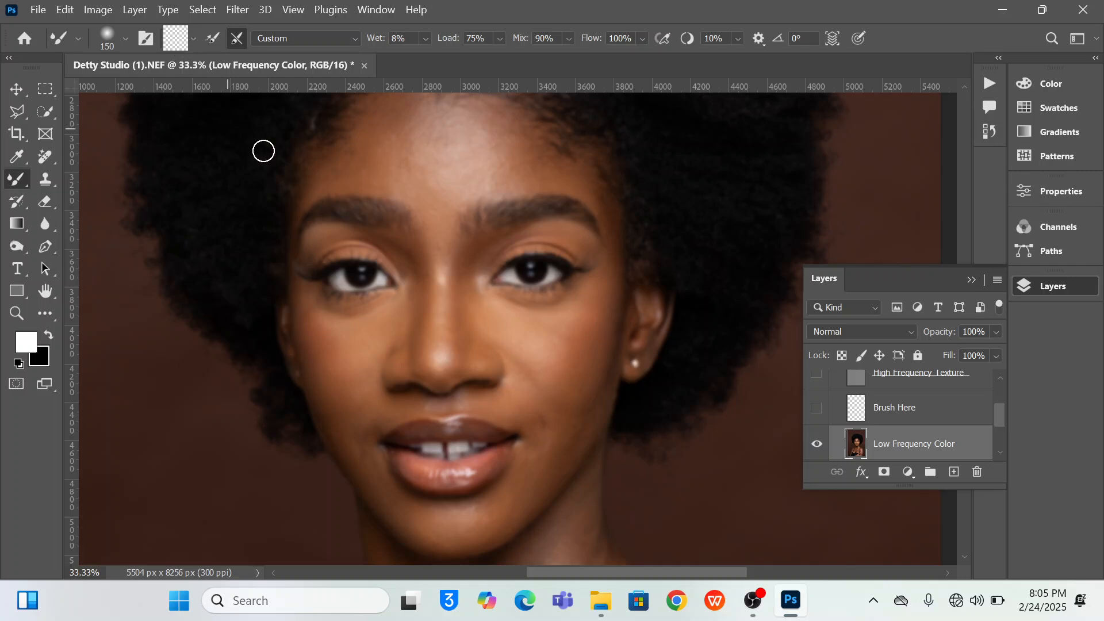
Blend the uneven tones on the forehead and upper face of the Low Frequency Color layer with the Mixer Brush at about 175 pixels.
scroll(535, 285, up, 2)
scroll(538, 275, up, 2)
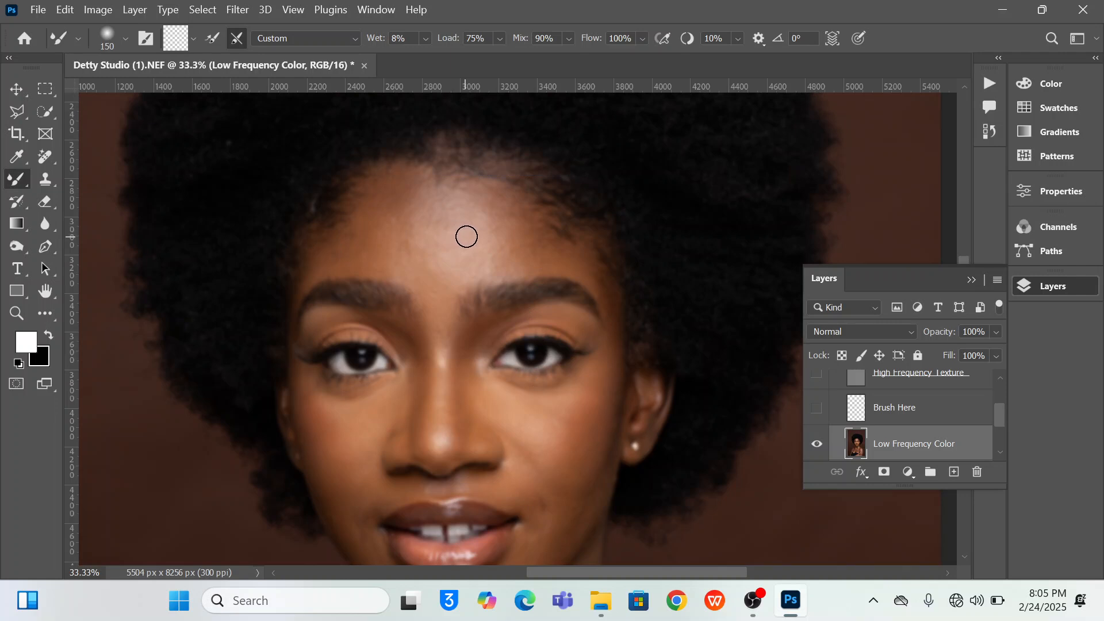
key(bracketright)
key(bracketright)
key(bracketleft)
key(bracketleft)
key(bracketright)
scroll(586, 464, down, 2)
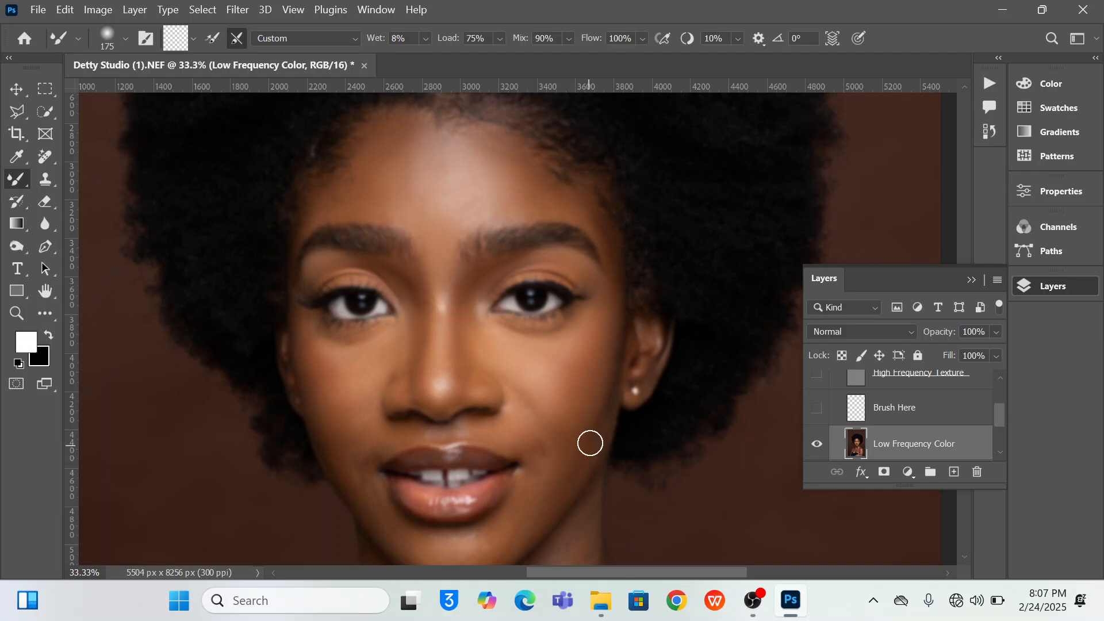
Blend the skin on the cheeks, around the mouth and on the chin, varying the Mixer Brush size between 125 and 200 pixels.
scroll(589, 446, down, 4)
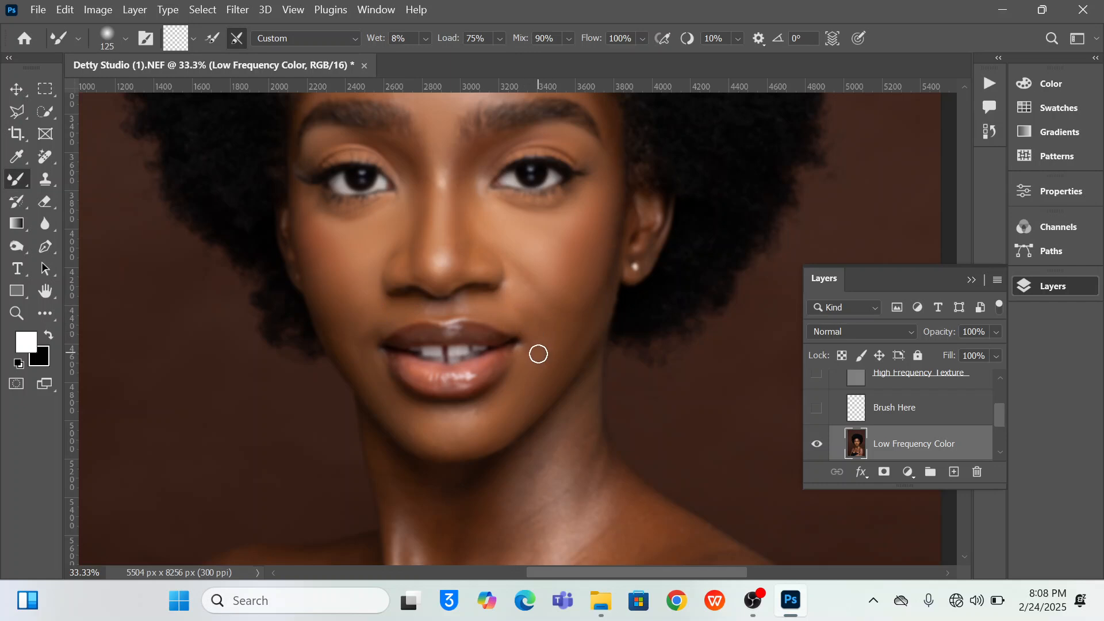
key(bracketright)
key(bracketleft)
key(bracketright)
scroll(409, 301, up, 3)
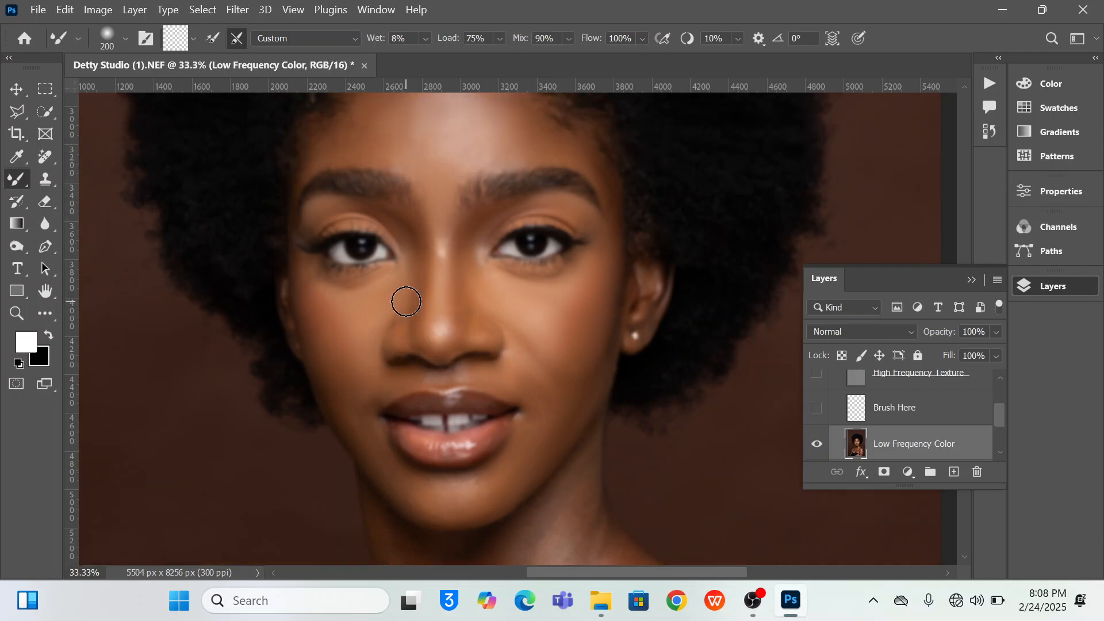
scroll(406, 301, up, 2)
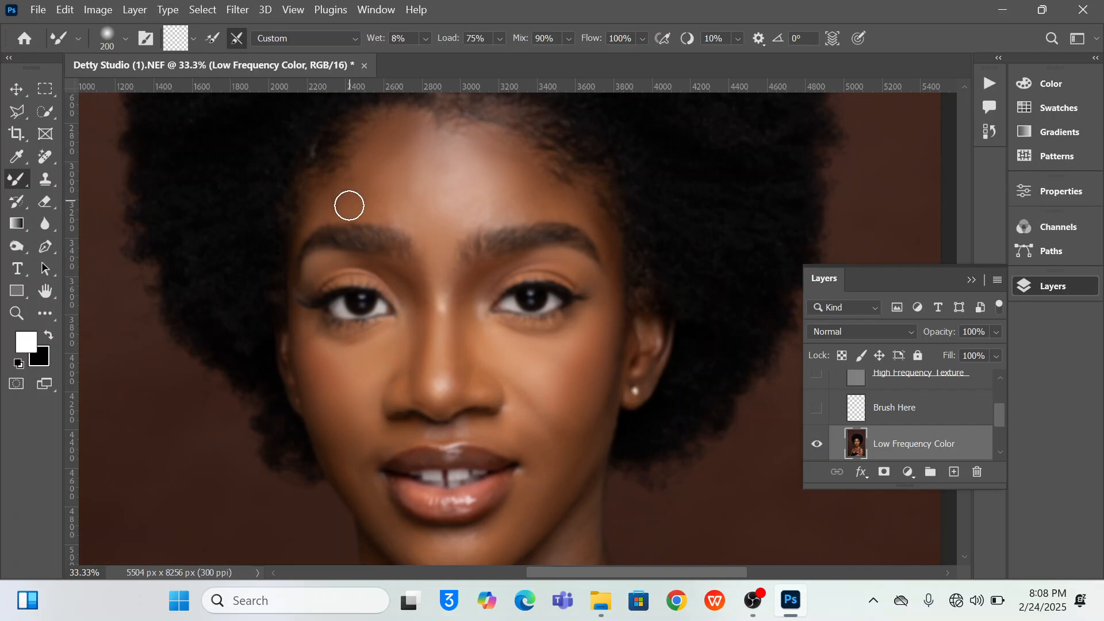
scroll(456, 247, down, 3)
scroll(456, 247, up, 3)
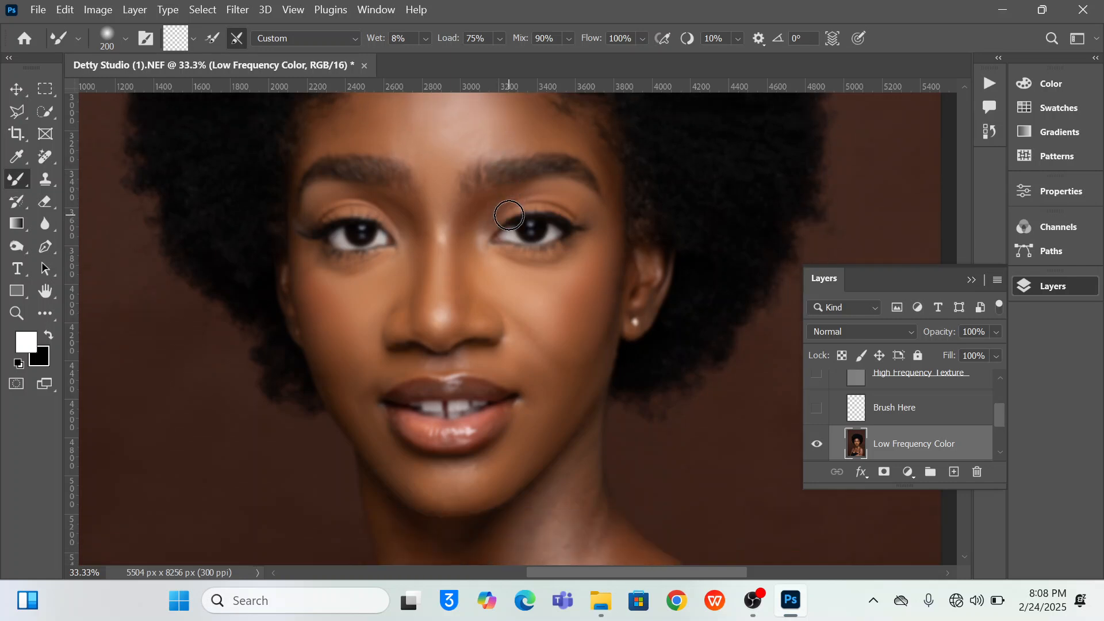
Blend the skin on the neck and upper chest with the Mixer Brush, switching its size between 200 and 300 pixels.
scroll(507, 216, down, 5)
scroll(507, 216, down, 8)
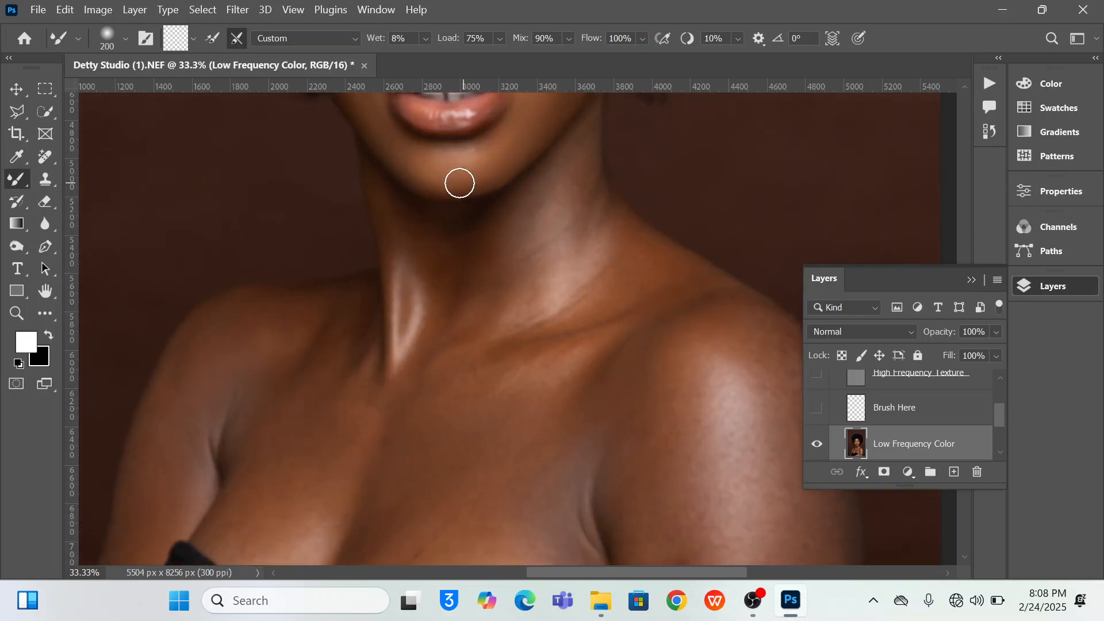
key(bracketright)
key(bracketright)
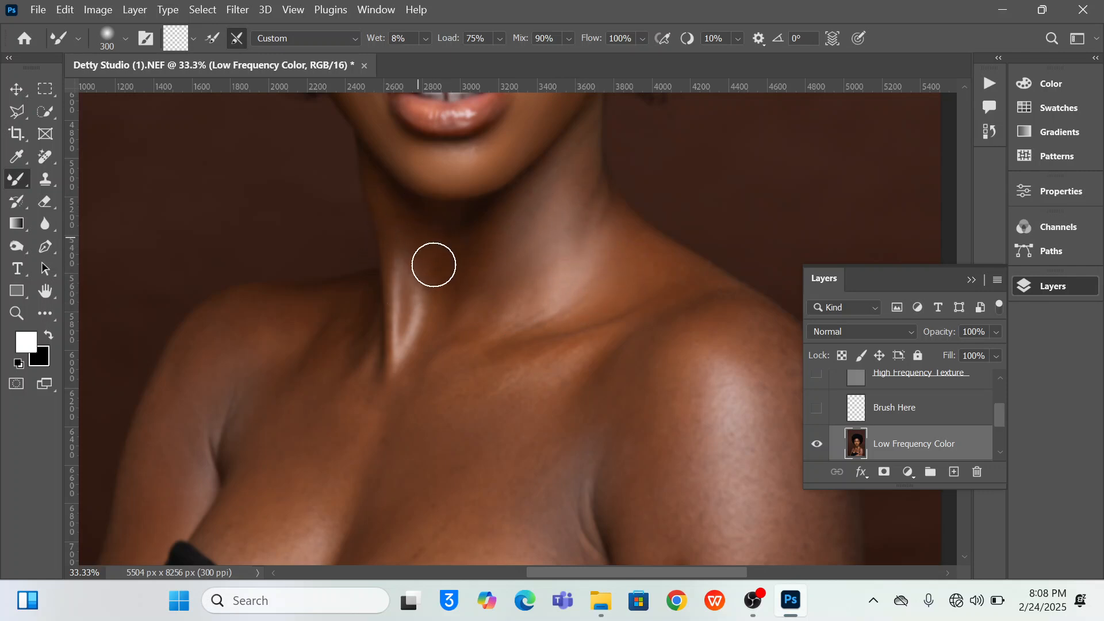
key(bracketleft)
key(bracketleft)
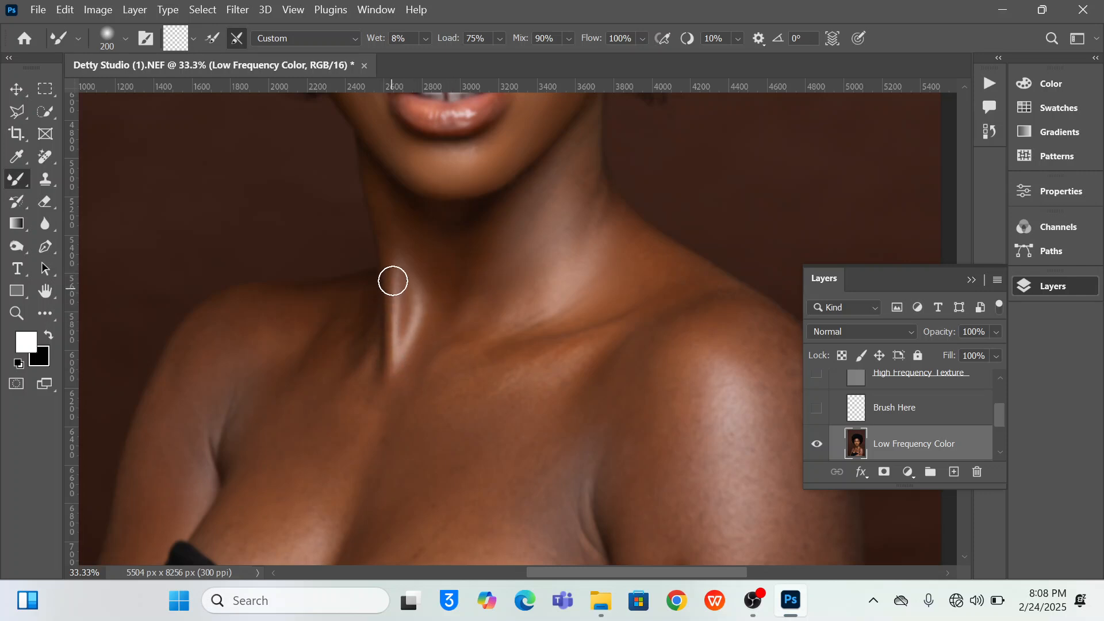
key(bracketright)
key(bracketright)
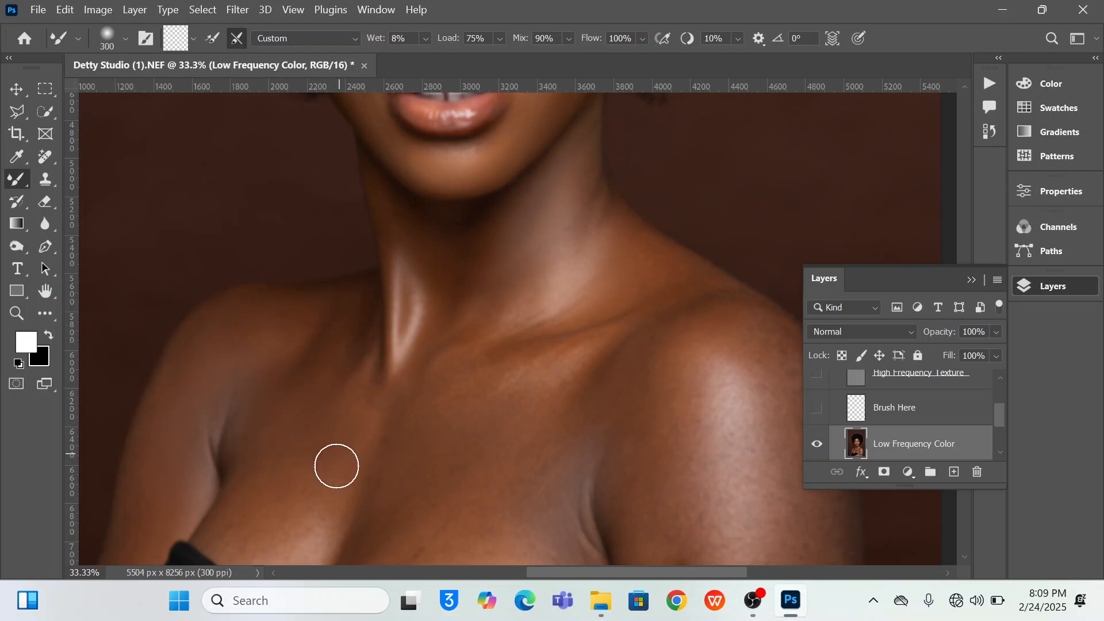
Blend the skin of the lower chest above the black top, enlarging the Mixer Brush from 300 to 400 pixels.
scroll(359, 448, down, 2)
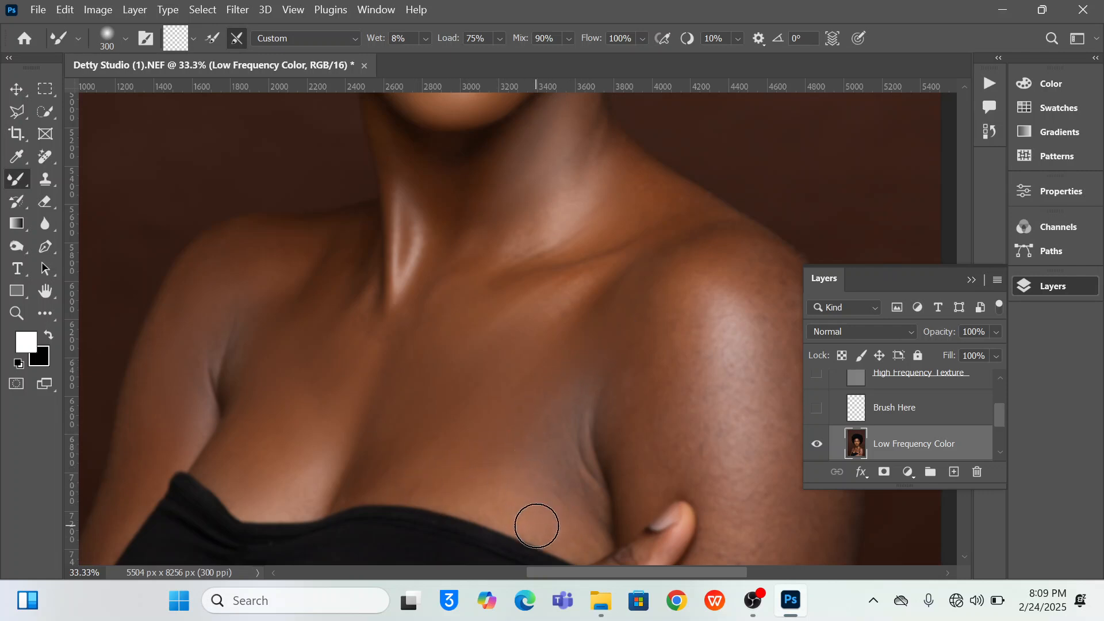
key(bracketleft)
key(bracketleft)
scroll(562, 362, up, 1)
key(bracketright)
key(bracketright)
key(bracketright)
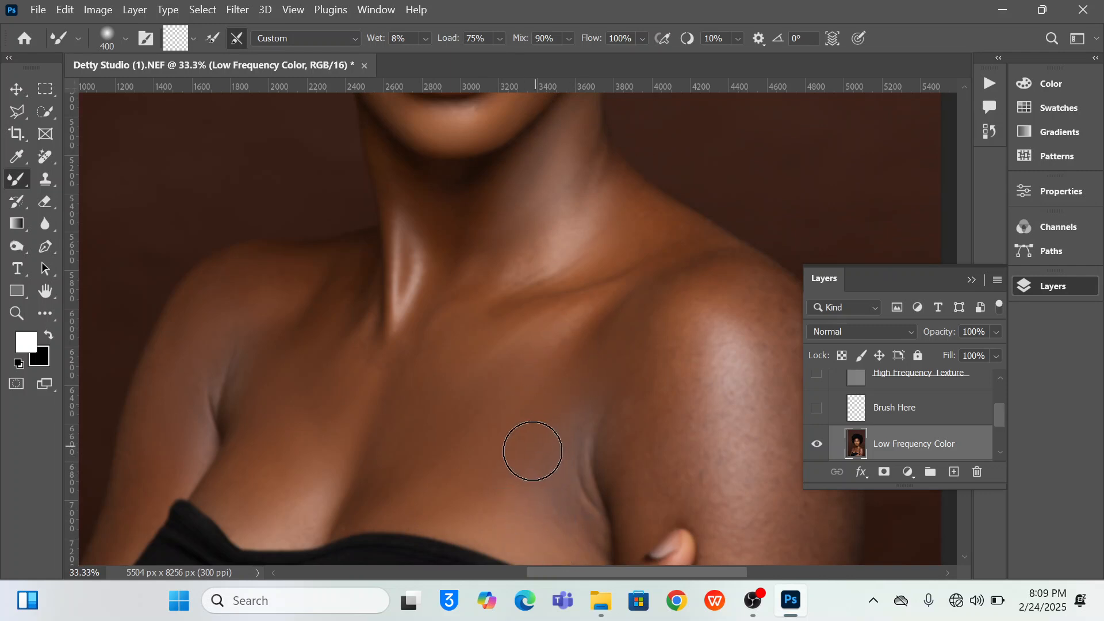
Blend the highlighted shoulder and upper arm above the hand with the Mixer Brush at 400 pixels, refining the arm's edges at 250 pixels.
drag(690, 389, 477, 275)
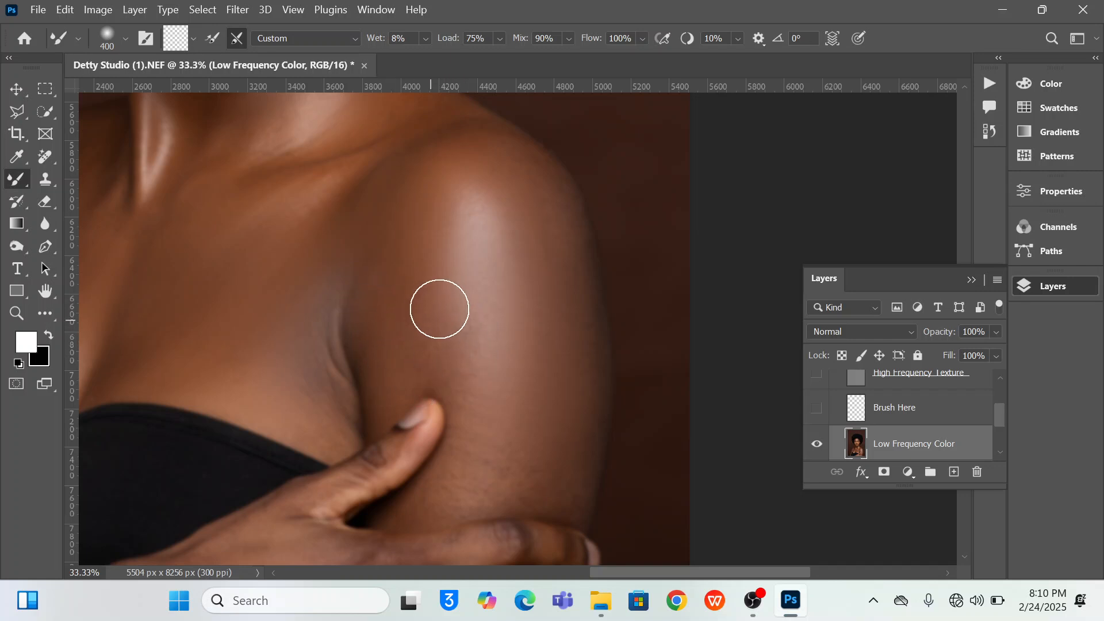
scroll(506, 414, down, 1)
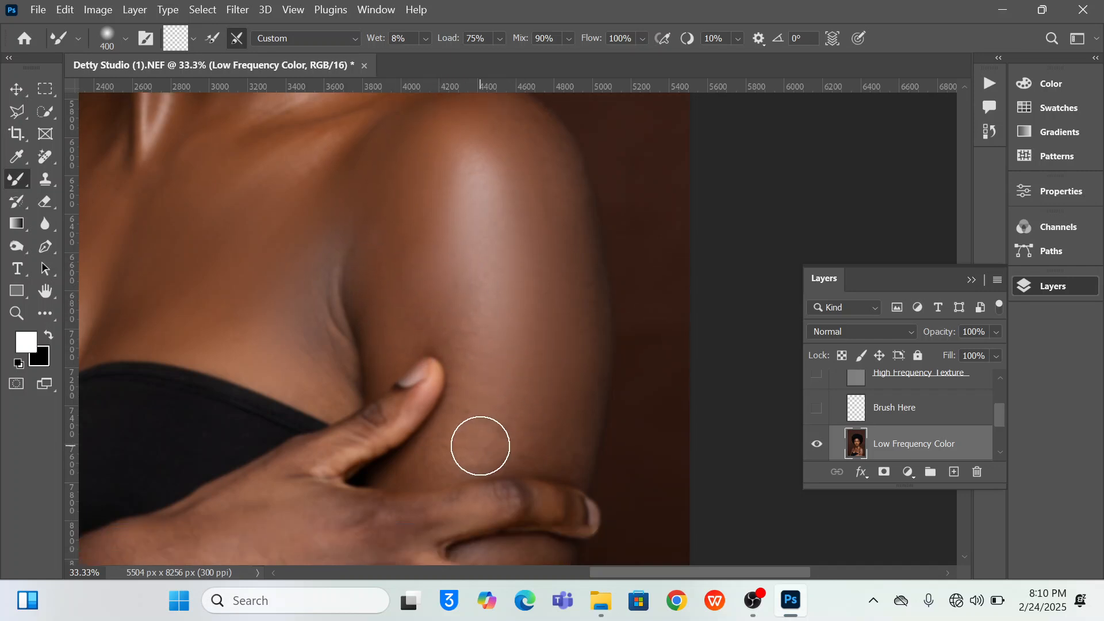
key(bracketleft)
key(bracketleft)
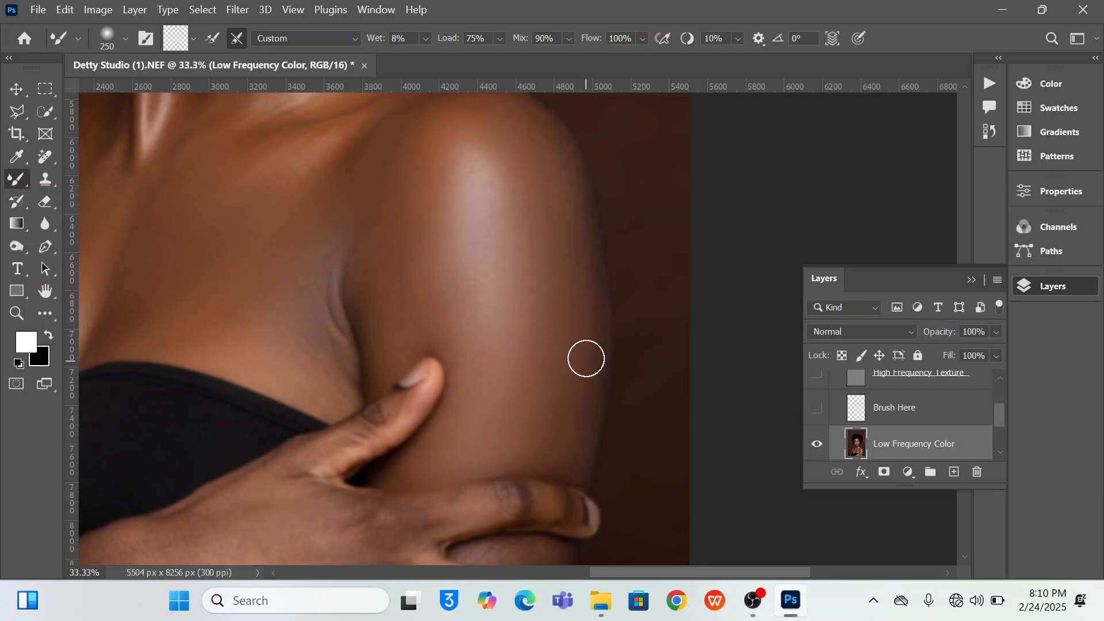
scroll(577, 340, up, 2)
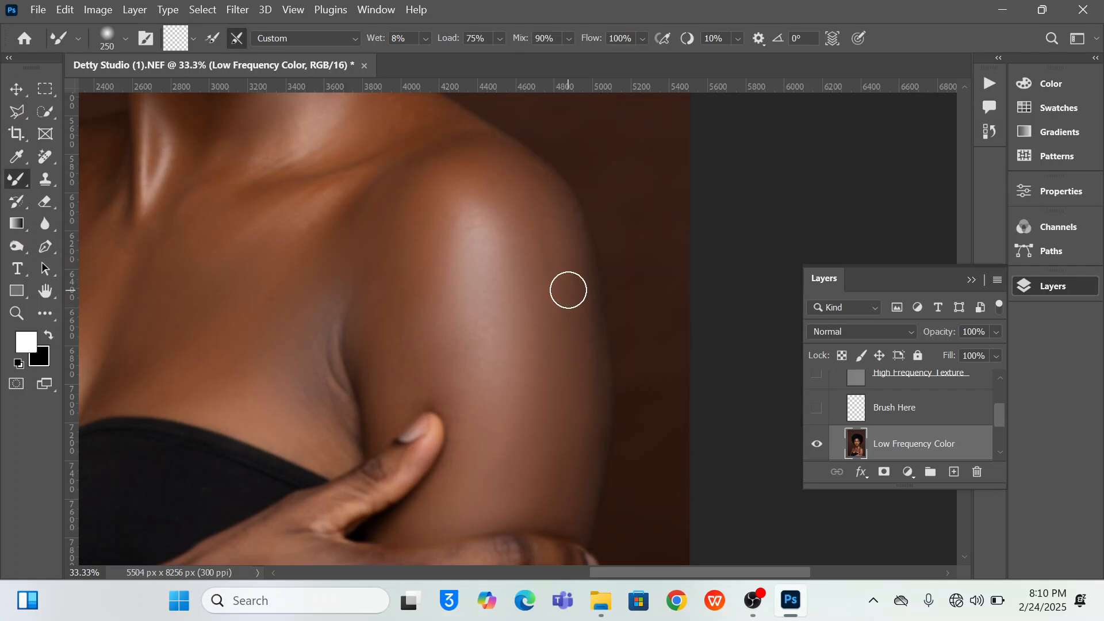
Blend the skin on the hand and forearm and along the other arm and shoulder, reducing the Mixer Brush to 200 pixels.
scroll(560, 291, down, 3)
drag(291, 314, 374, 244)
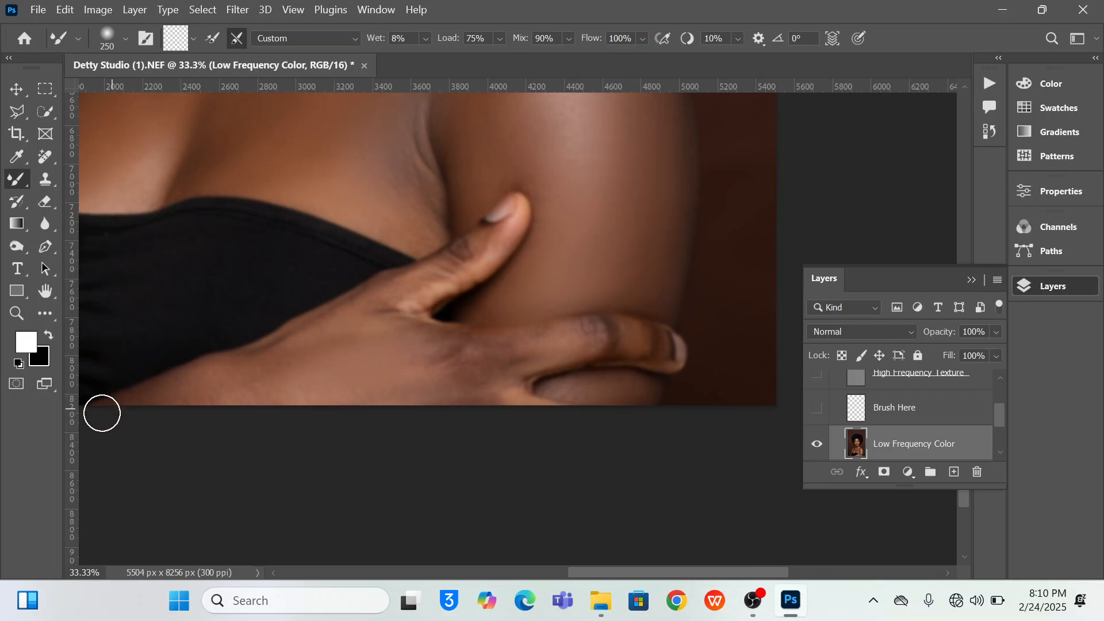
key(bracketleft)
key(bracketleft)
drag(303, 192, 658, 224)
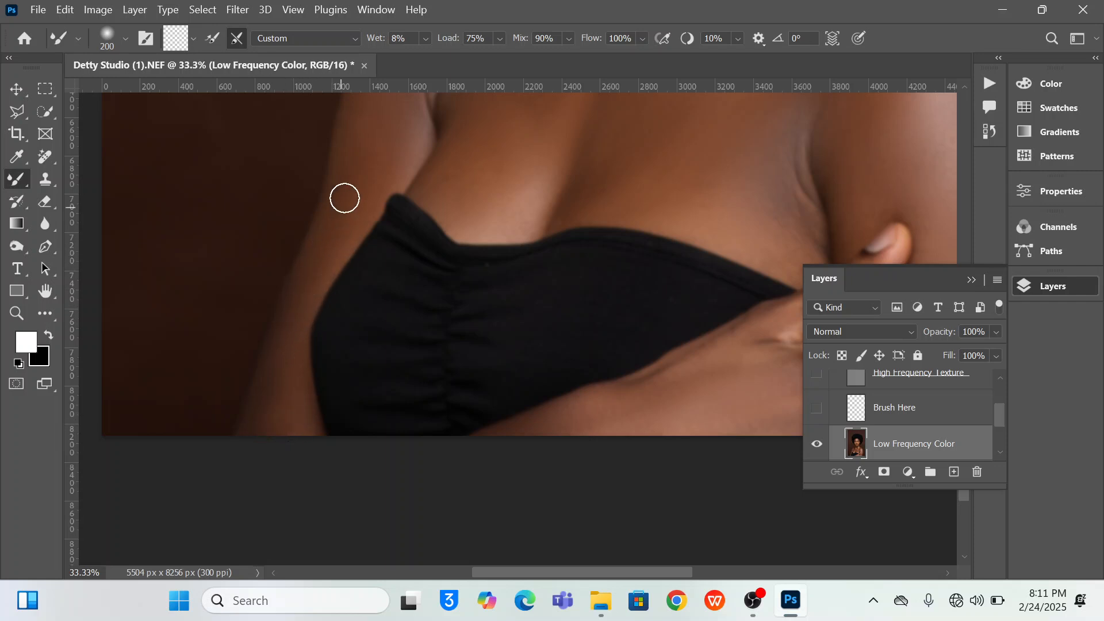
scroll(345, 201, up, 5)
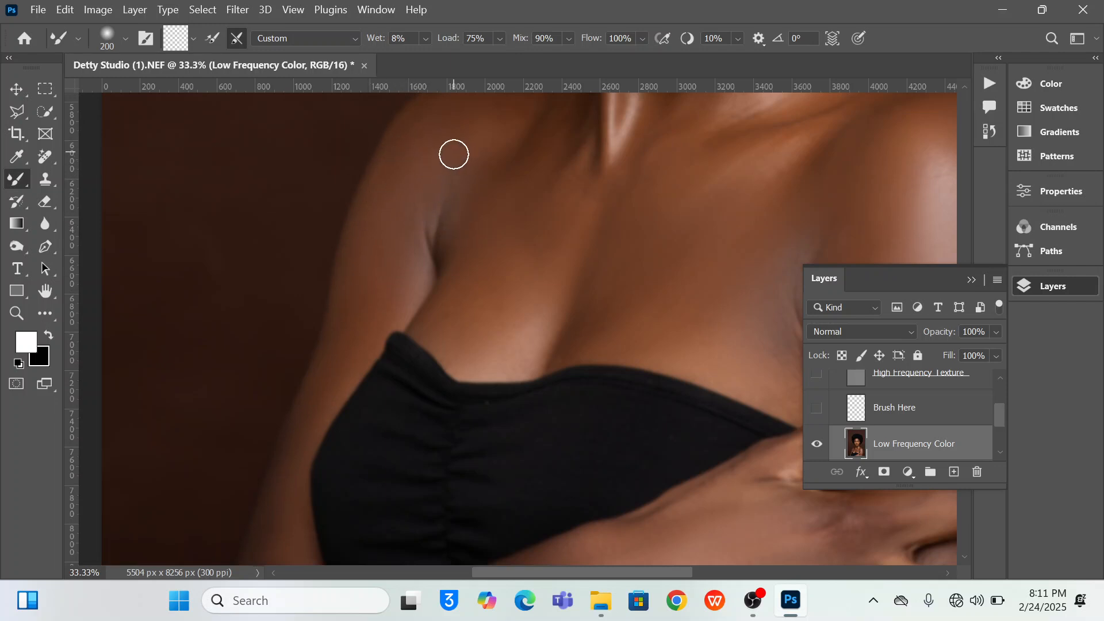
scroll(460, 156, up, 4)
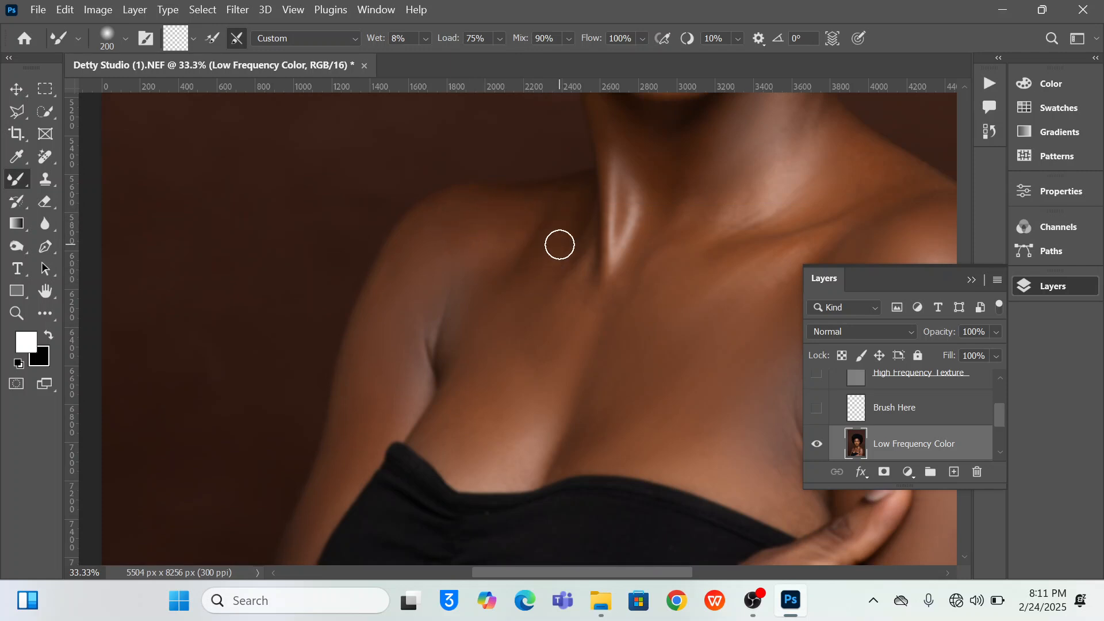
Show the hidden High Frequency copy, High Frequency Texture and Brush Here layers again and inspect the skin on the face and whole portrait.
scroll(894, 409, up, 2)
drag(817, 411, 817, 444)
drag(803, 220, 601, 389)
drag(575, 205, 595, 339)
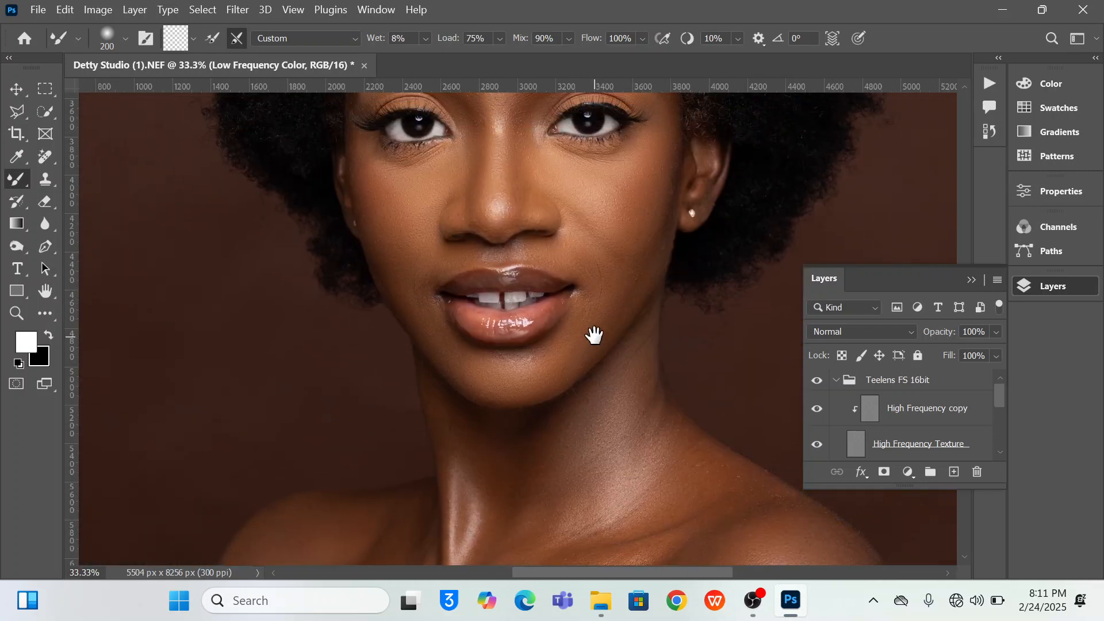
drag(587, 295, 587, 328)
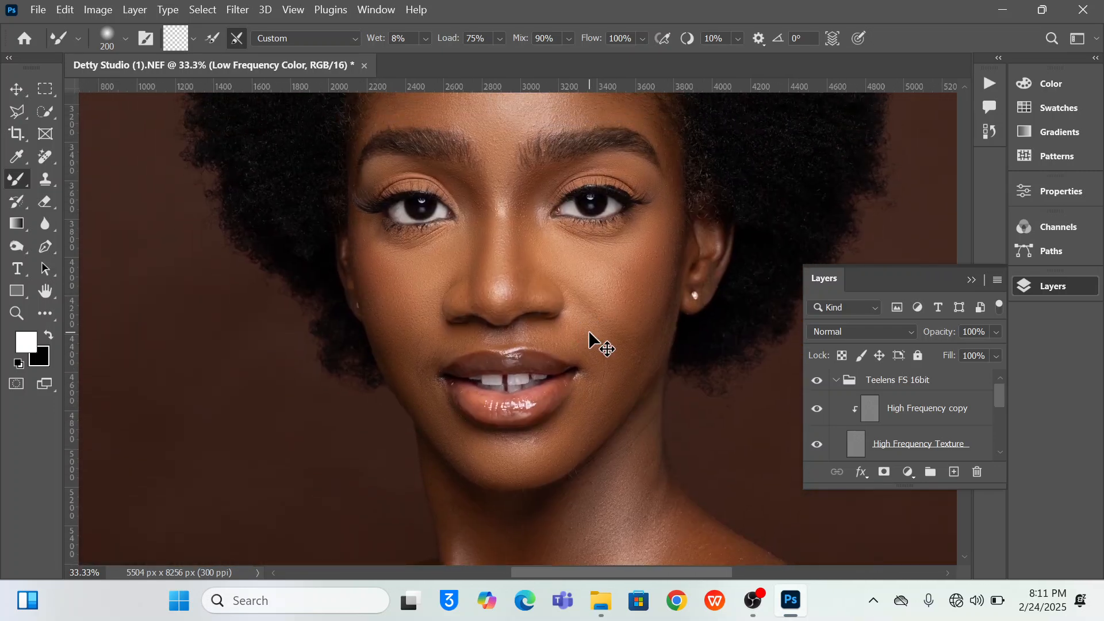
key(ctrl+0)
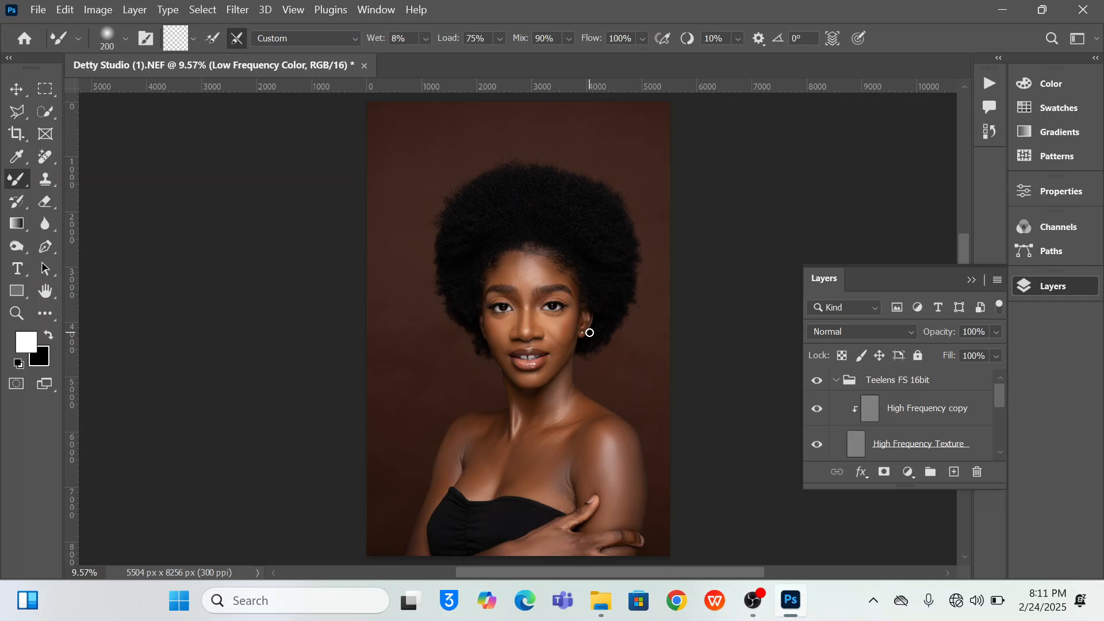
key(ctrl+plus)
key(ctrl+plus)
key(ctrl+plus)
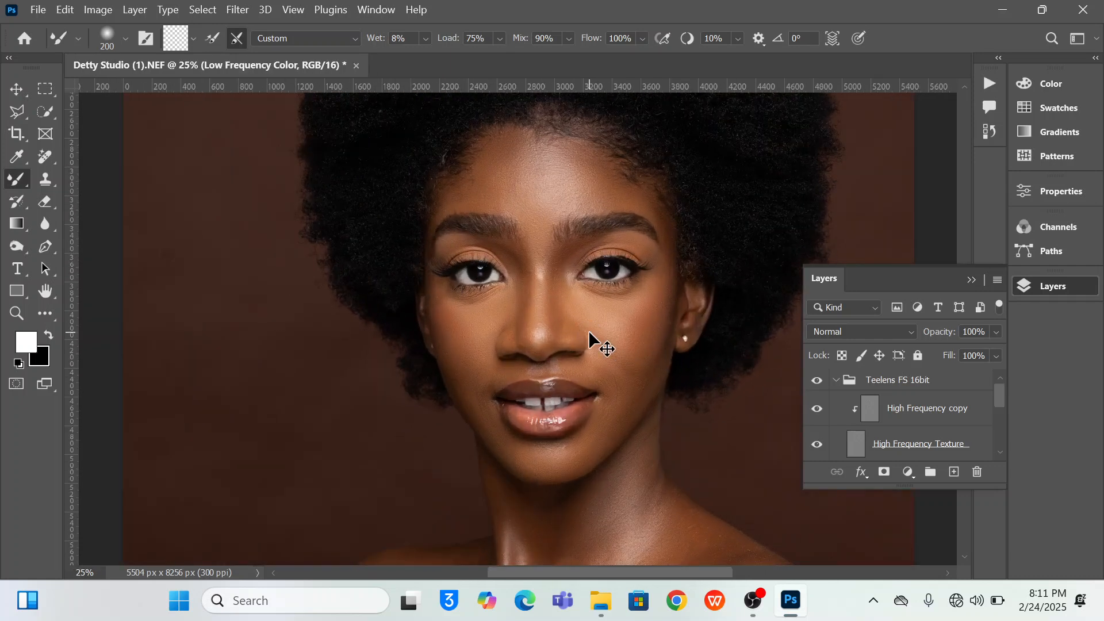
key(ctrl+plus)
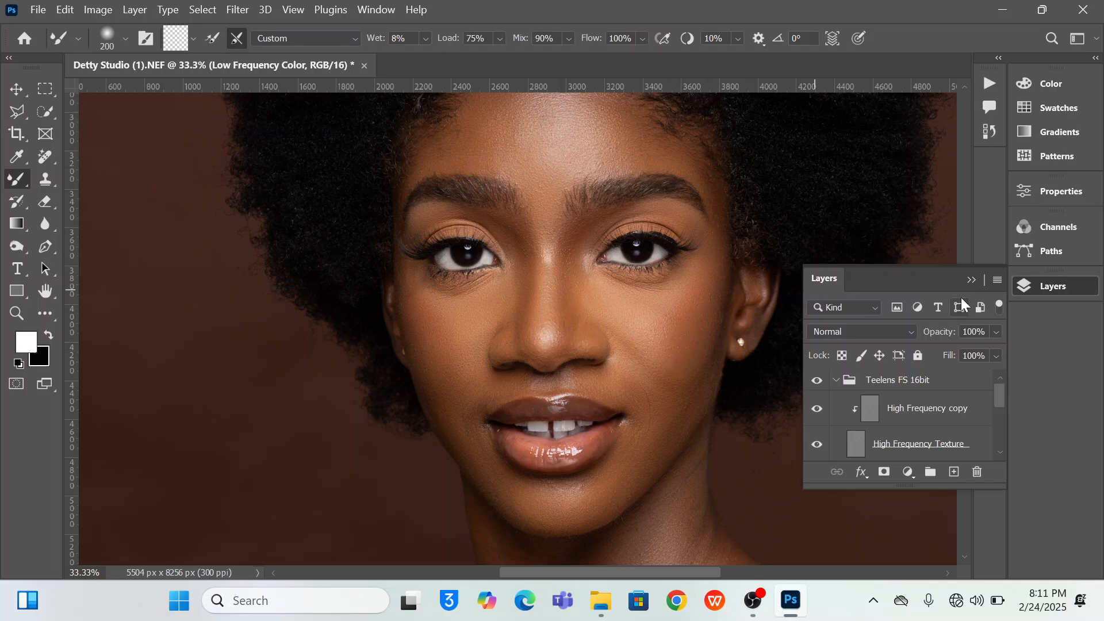
Collapse the Teelens FS 16bit group and toggle its visibility to compare the portrait before and after smoothing, leaving the group visible.
click(972, 280)
click(1046, 286)
click(836, 380)
click(818, 381)
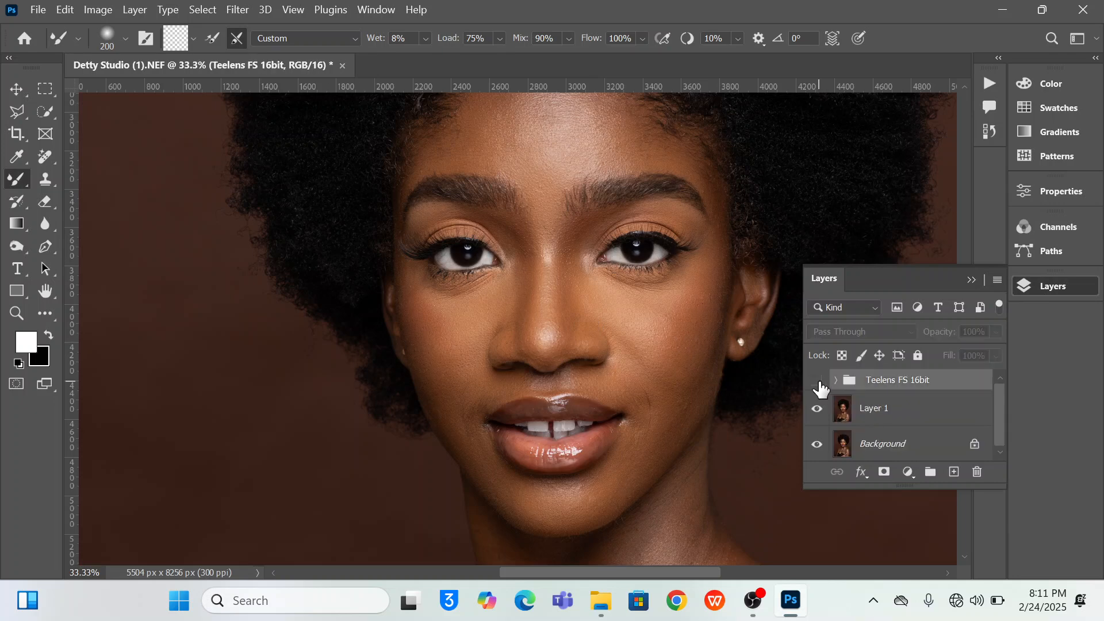
click(817, 381)
click(818, 380)
click(818, 381)
click(817, 381)
click(818, 381)
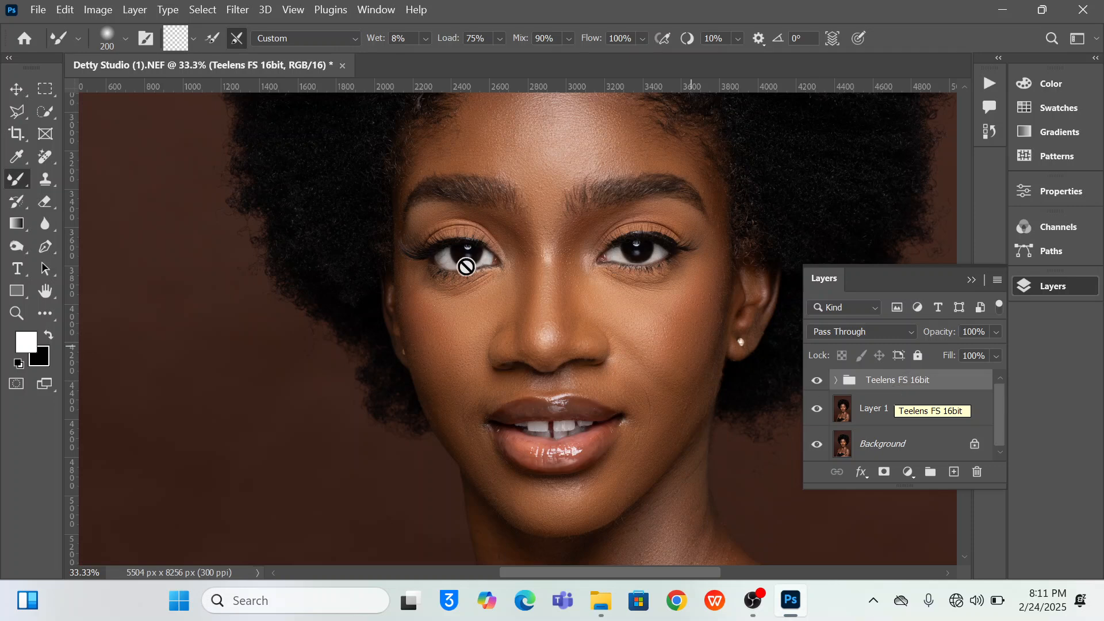
Float the document window, duplicate the image as Detty Studio (1) copy with all its layers, and dock the window as a tab.
click(973, 280)
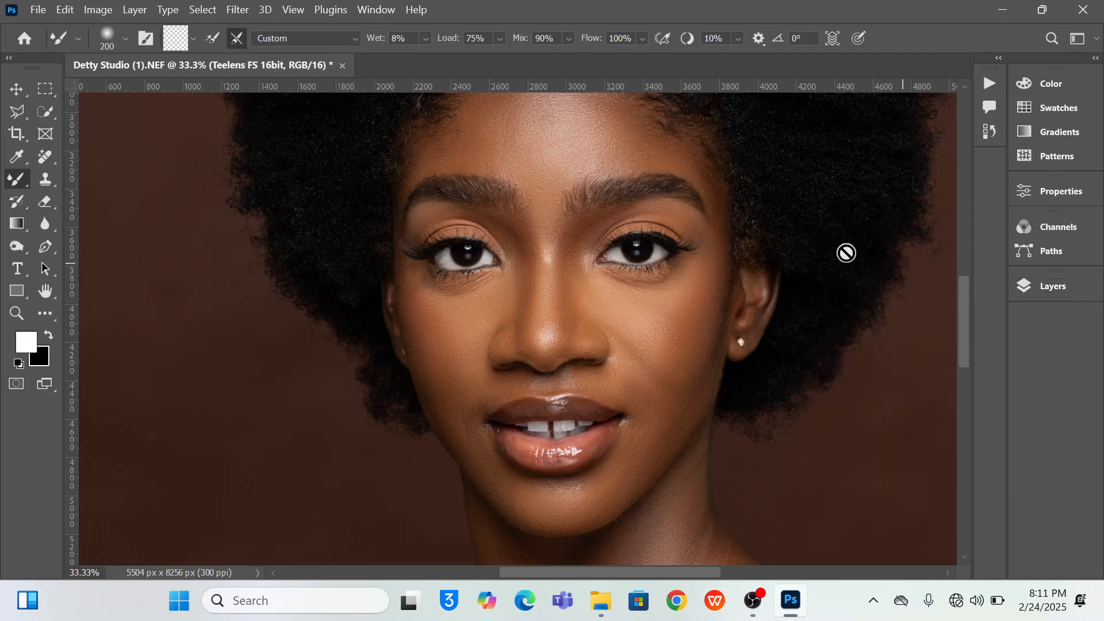
right_click(305, 66)
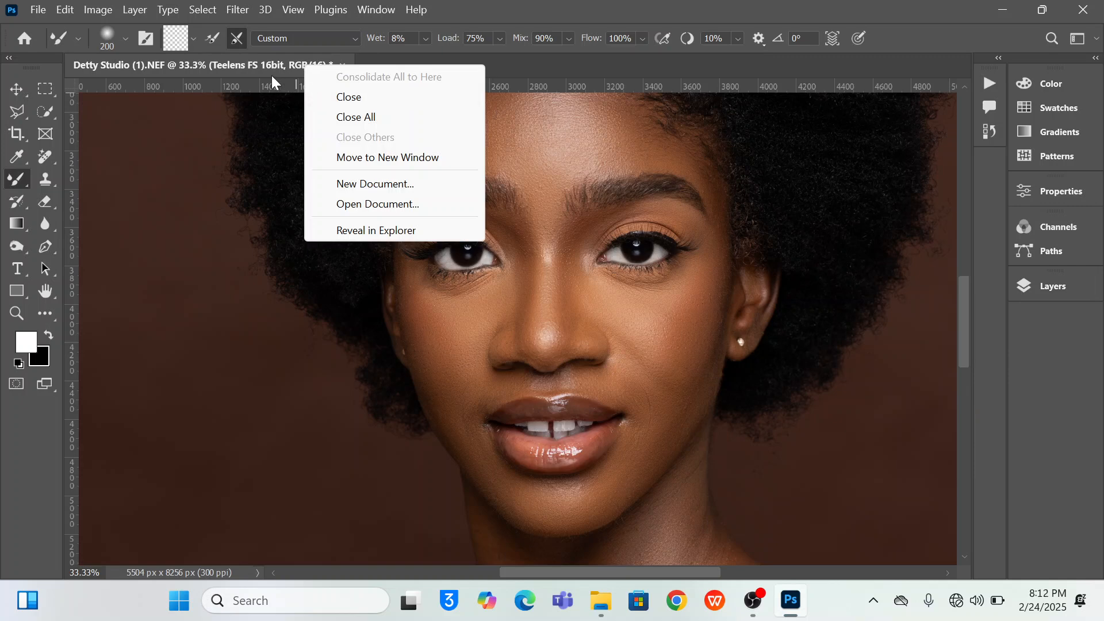
click(277, 71)
drag(275, 64, 304, 98)
right_click(303, 100)
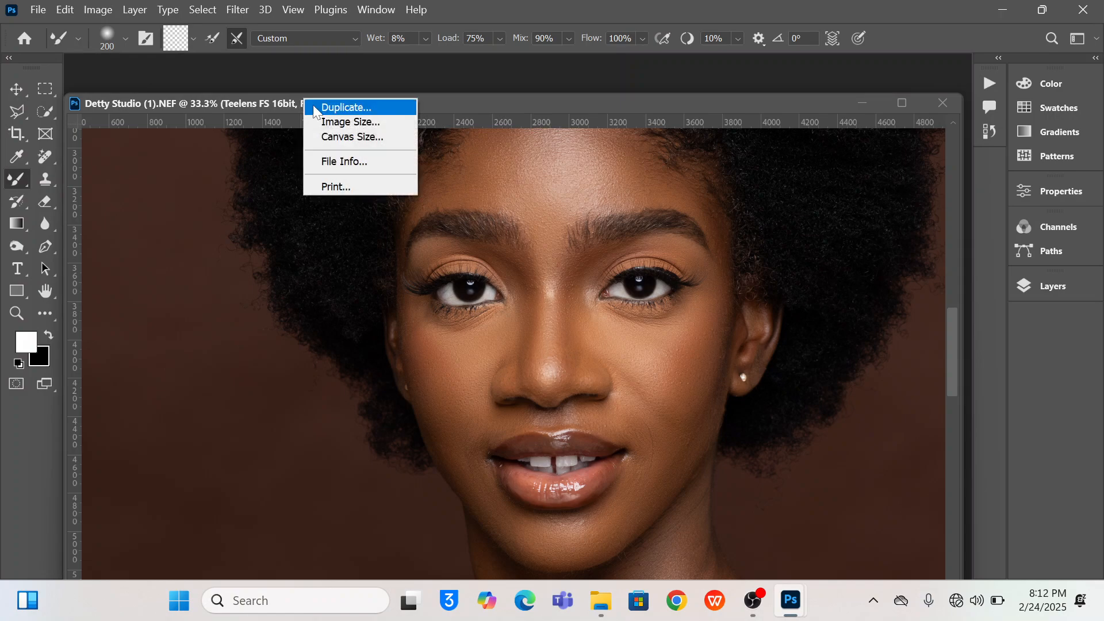
click(320, 108)
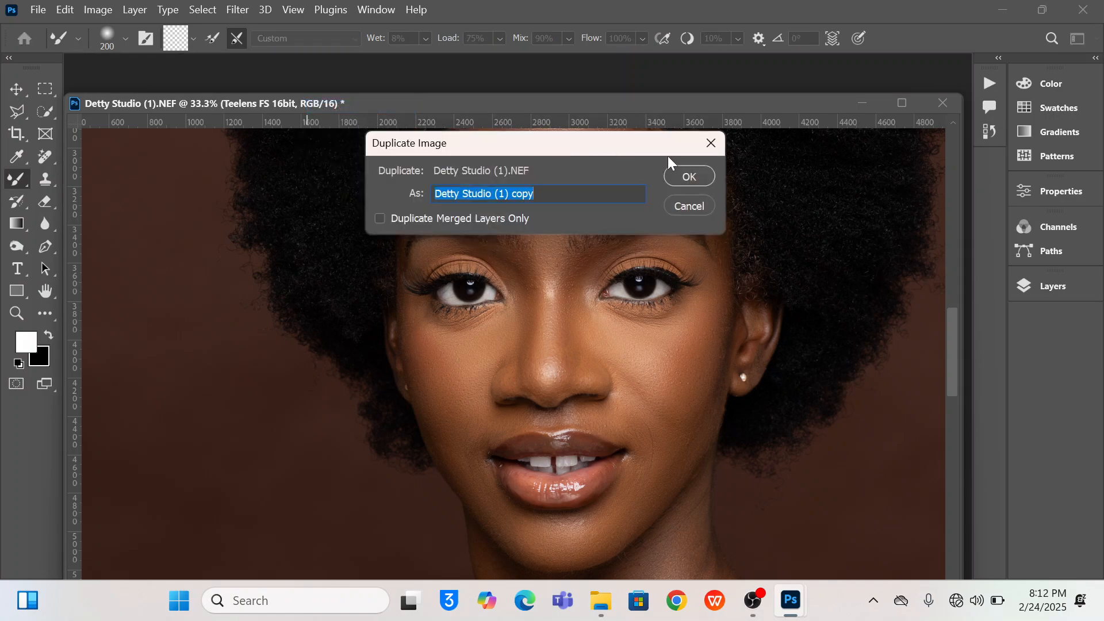
click(680, 172)
drag(233, 111, 232, 72)
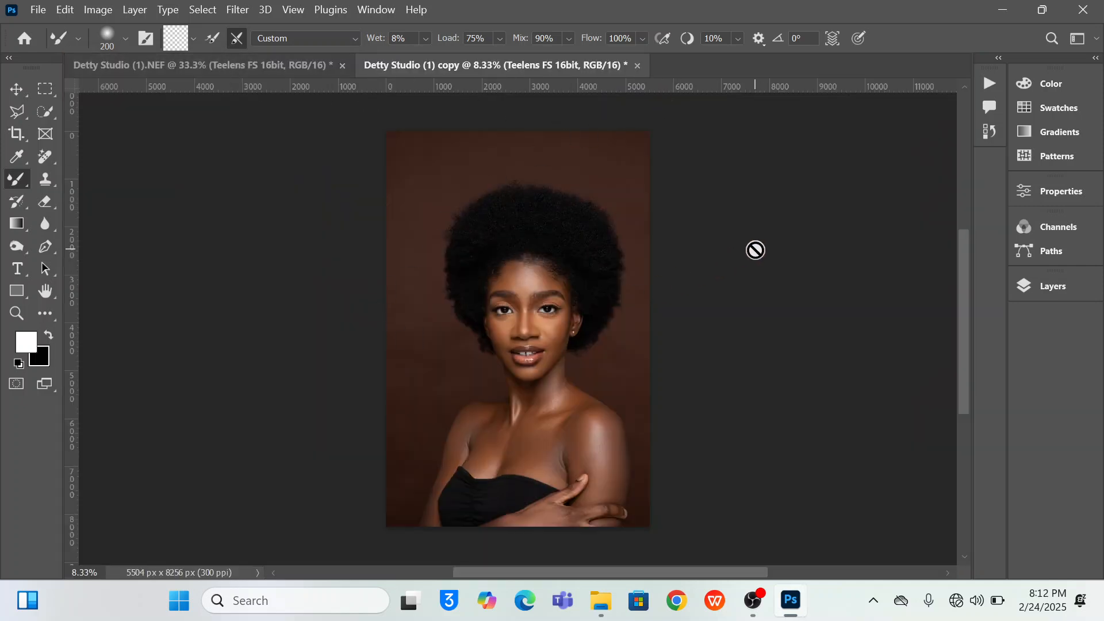
Delete the Teelens FS 16bit group from the duplicate document and merge Layer 1 down into the Background.
click(1045, 285)
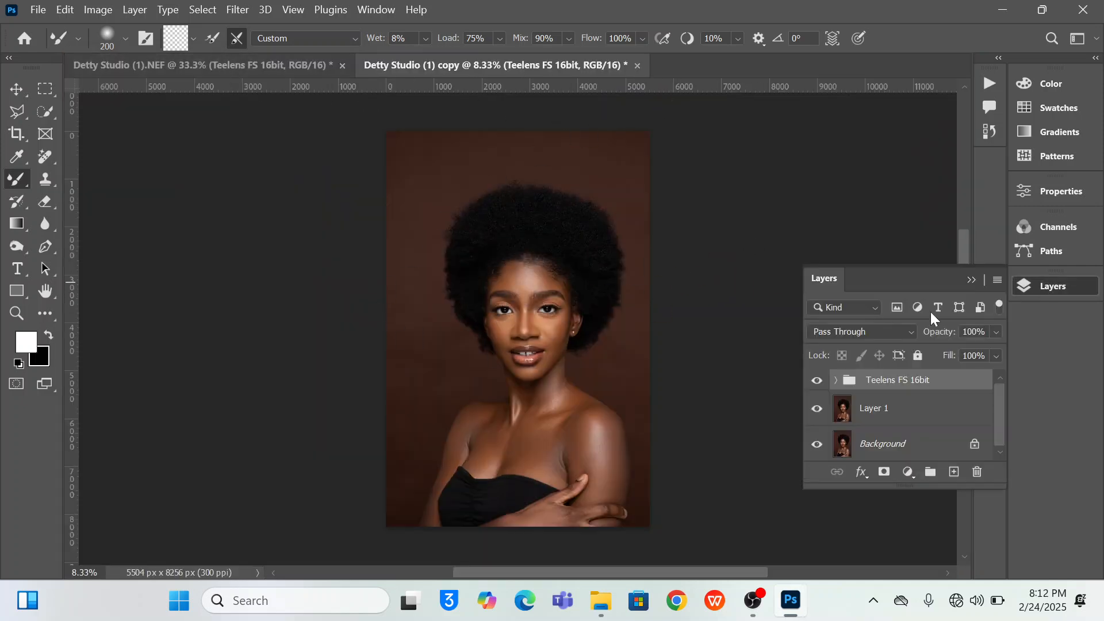
drag(920, 382, 977, 473)
click(819, 388)
key(ctrl+plus)
key(ctrl+plus)
key(ctrl+plus)
key(ctrl+plus)
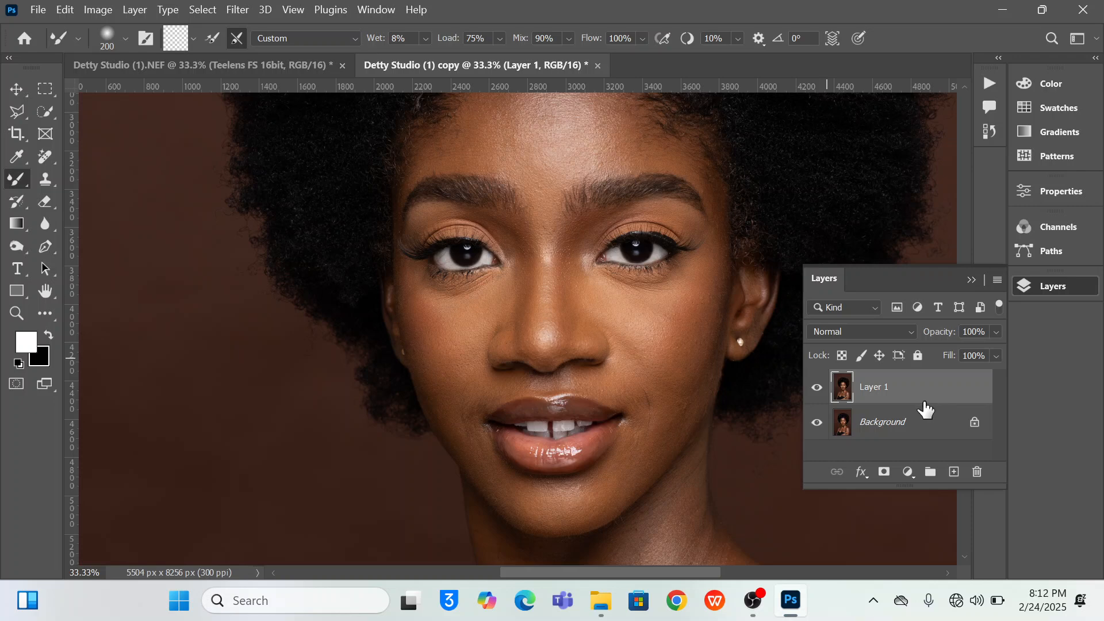
key(ctrl+e)
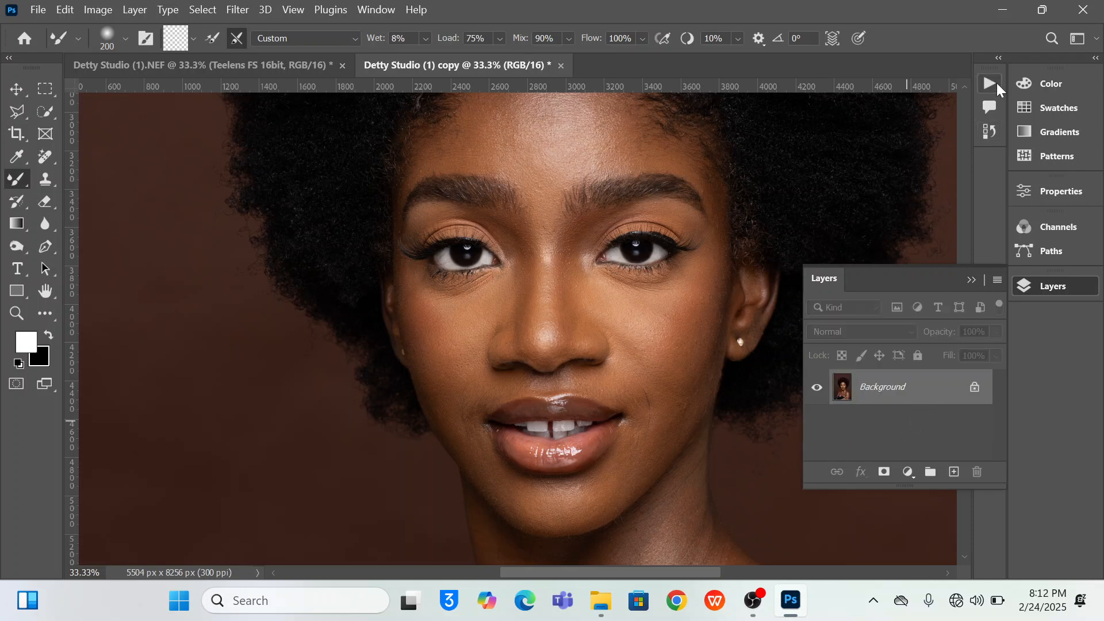
Run the Fast Fs action on the duplicate, accepting a Median radius of 7 pixels.
click(990, 84)
click(831, 286)
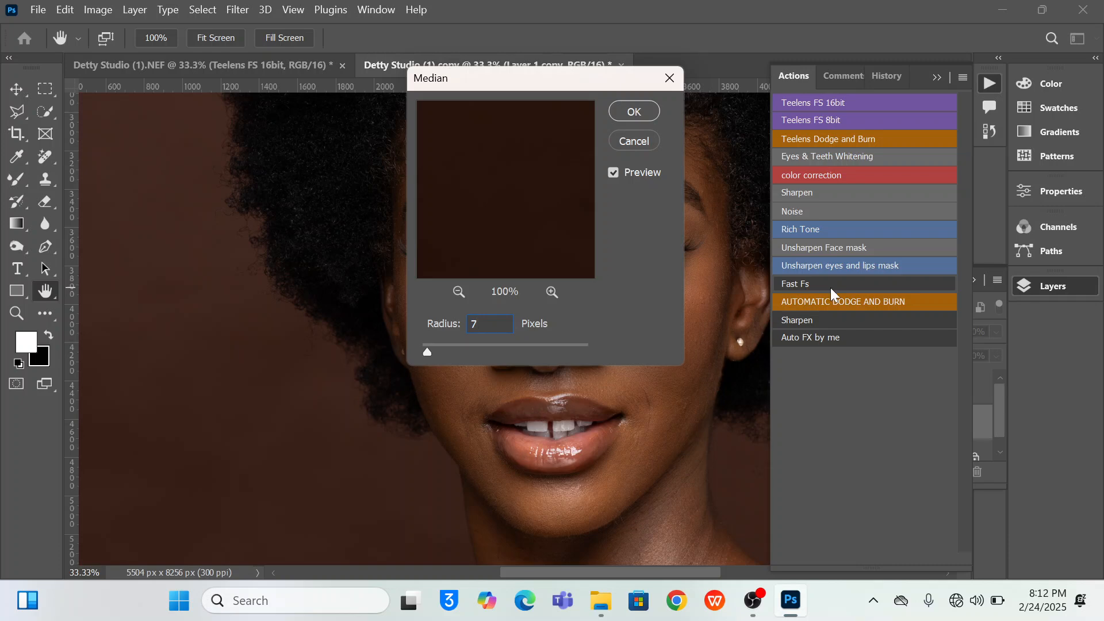
key(Return)
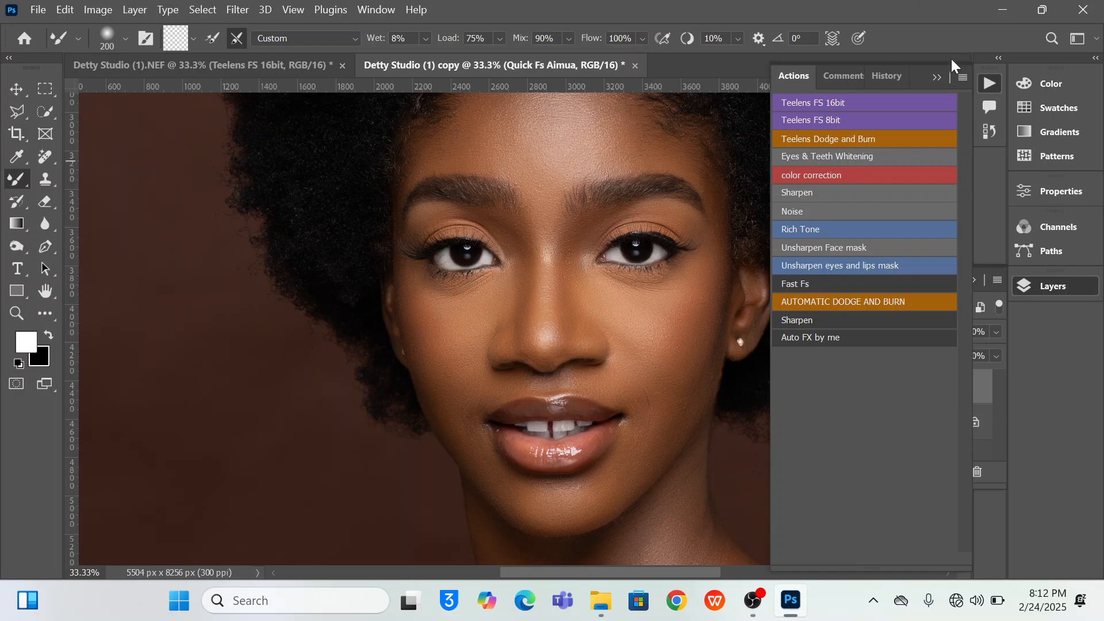
click(938, 77)
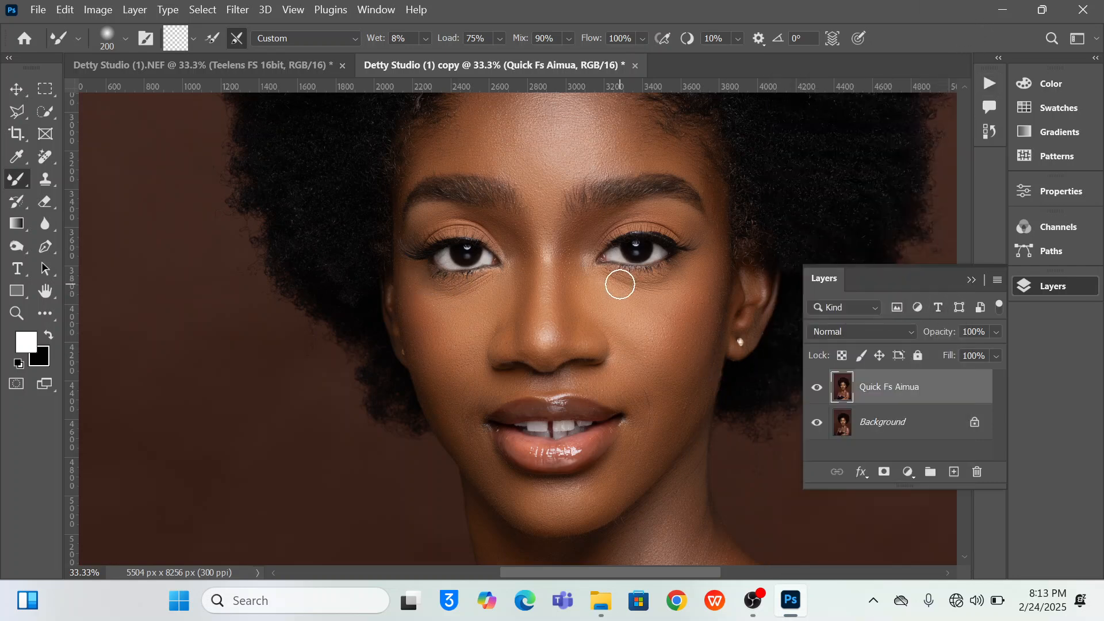
Compare the skin on the chest, neck and face between the Fast Fs duplicate and the original NEF document.
scroll(620, 286, down, 5)
scroll(619, 286, down, 8)
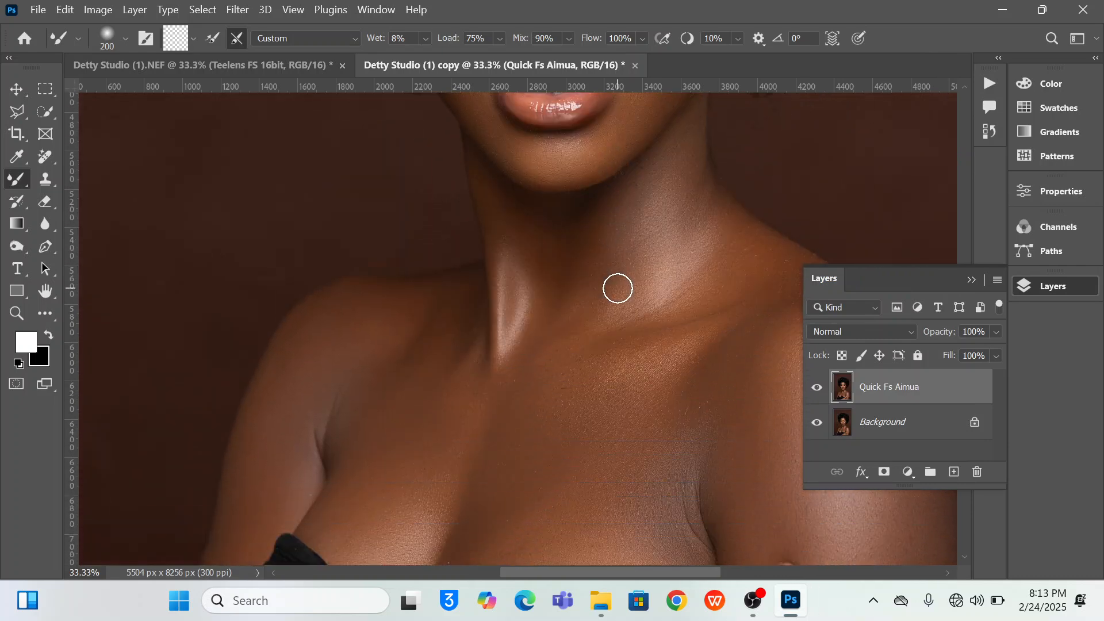
click(247, 67)
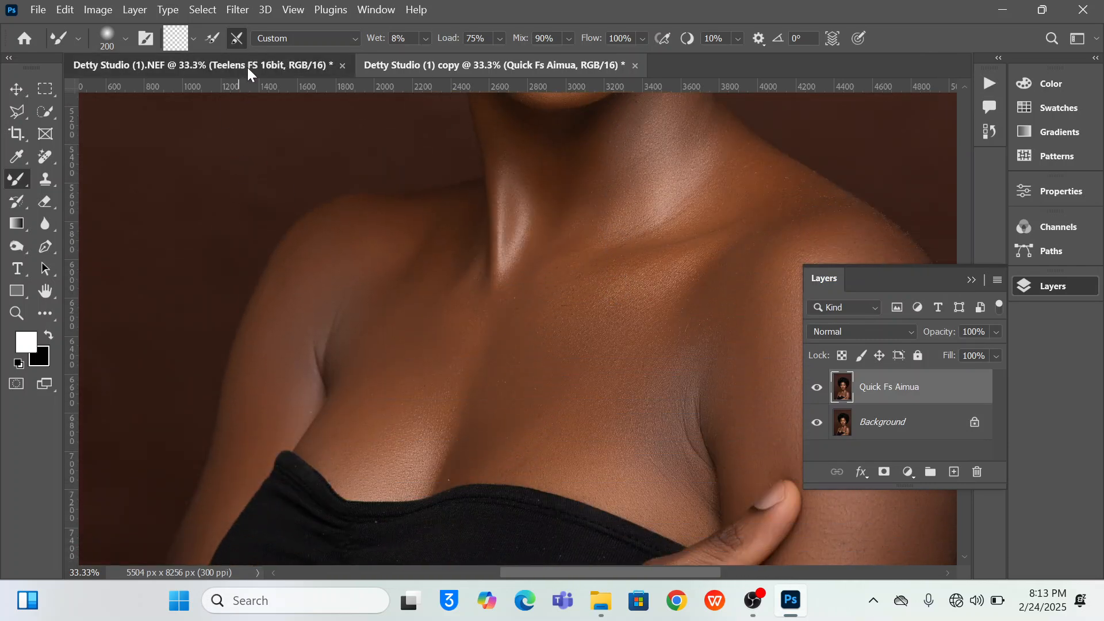
scroll(655, 236, down, 10)
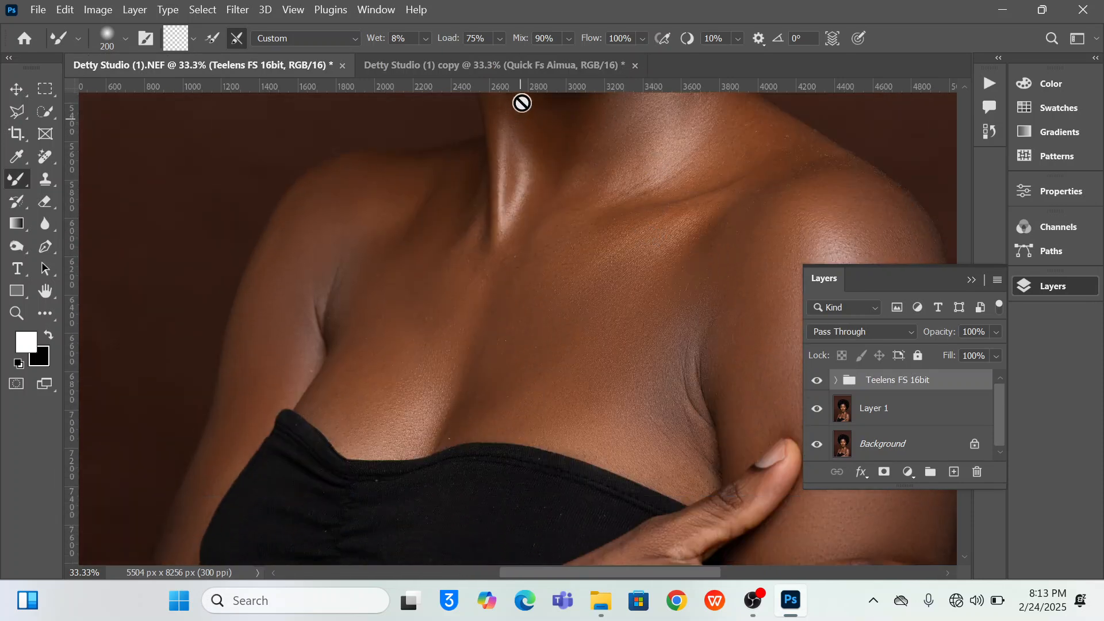
click(536, 67)
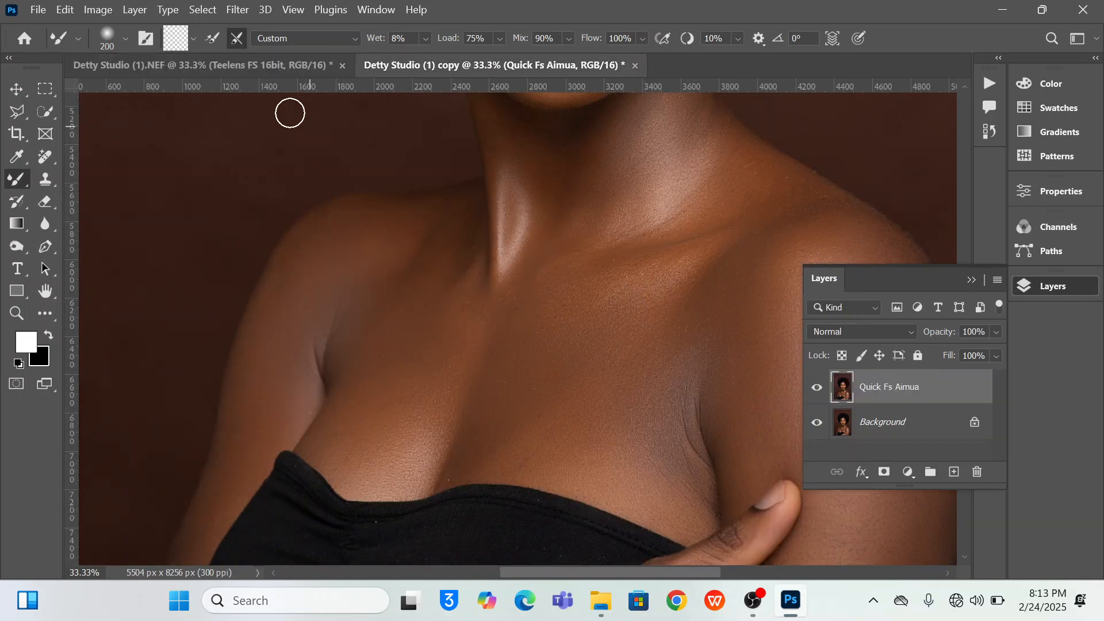
click(304, 69)
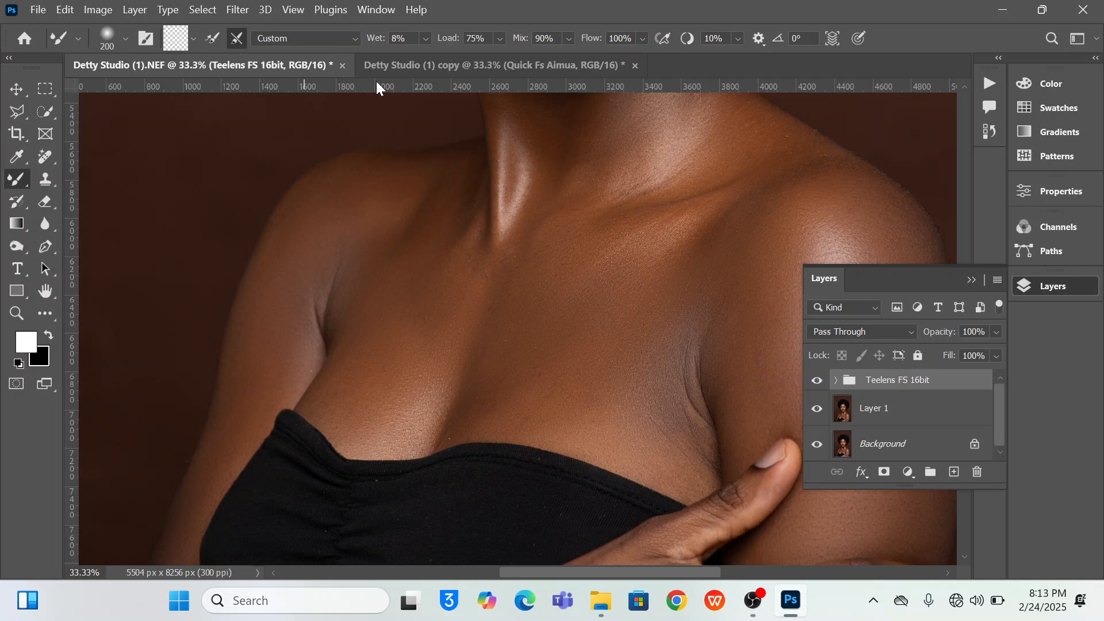
click(468, 72)
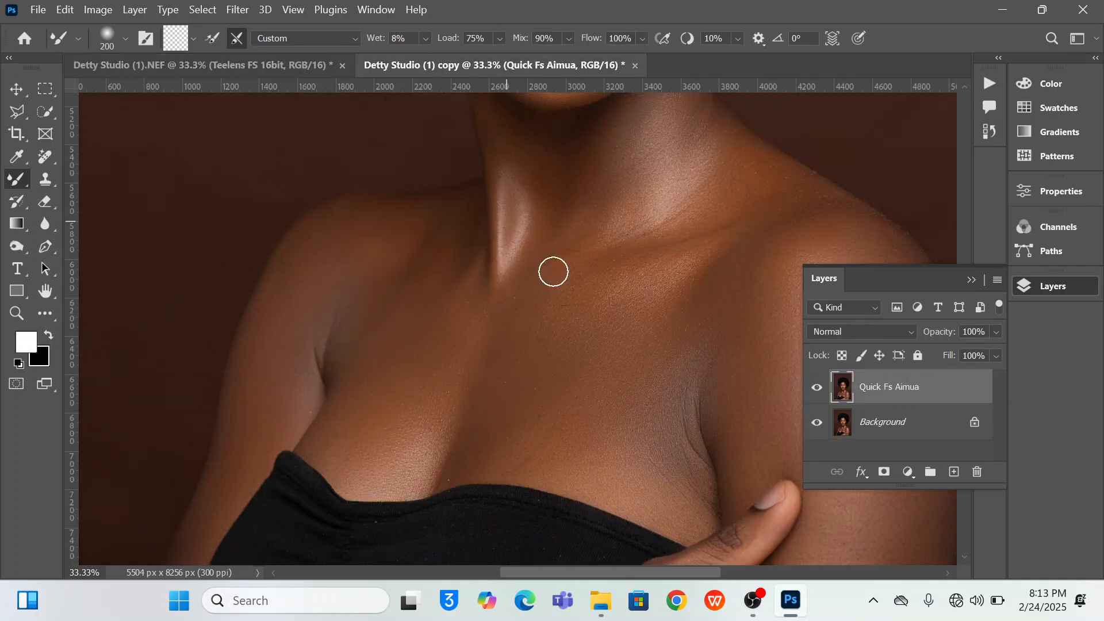
scroll(578, 224, up, 10)
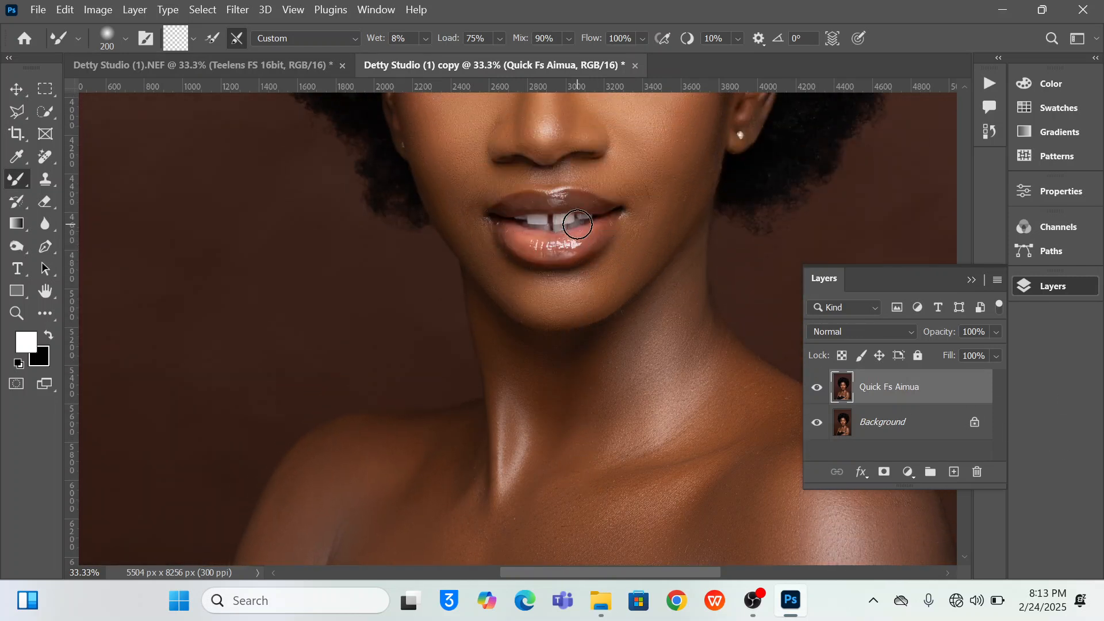
scroll(578, 224, up, 6)
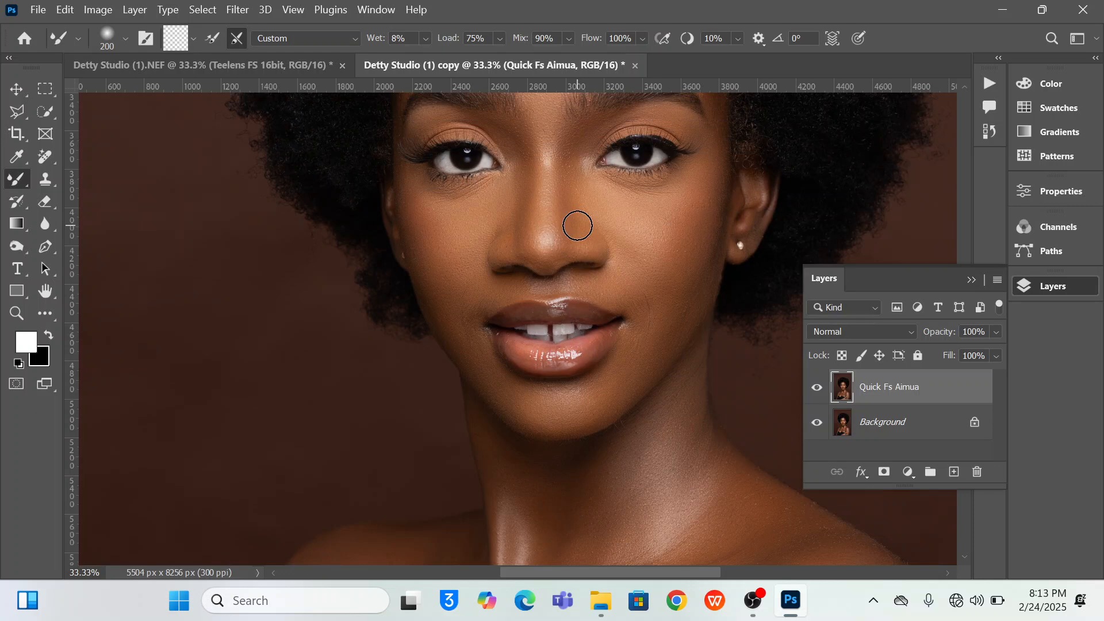
scroll(578, 225, up, 2)
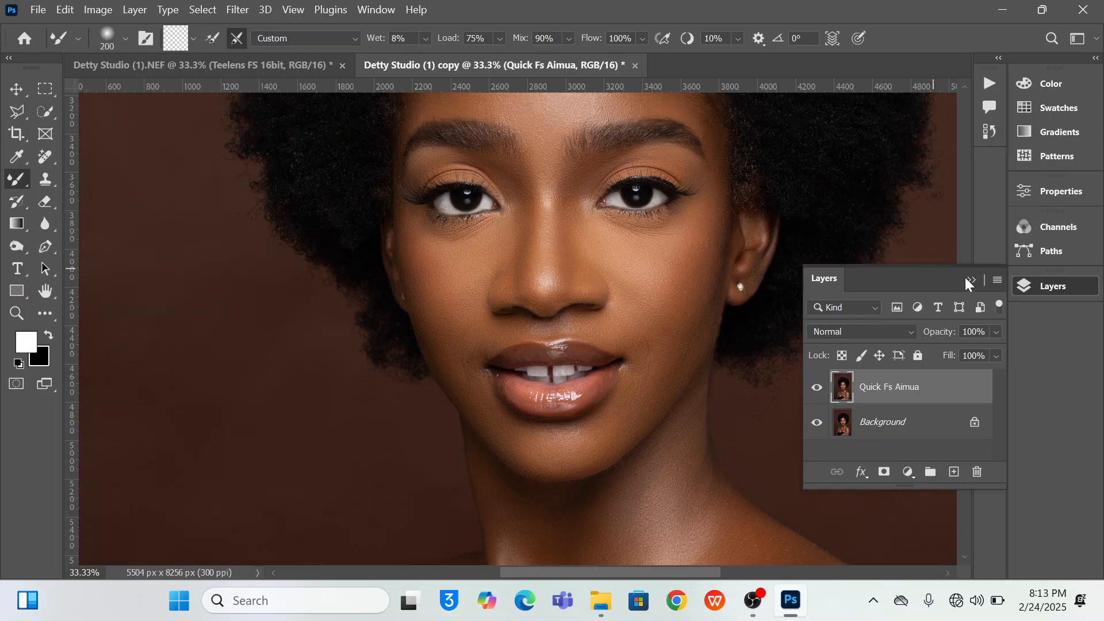
click(317, 67)
click(419, 63)
Set the Quick Fs layer's opacity to 90% and check the smoothing on the face and neck.
drag(968, 331, 956, 333)
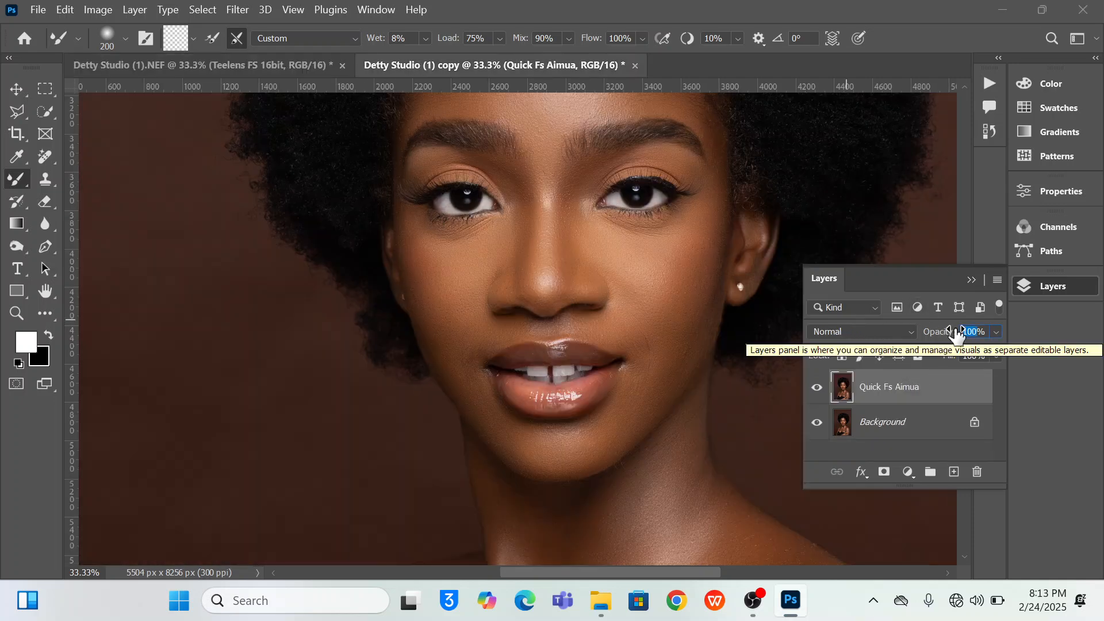
text(90)
key(Return)
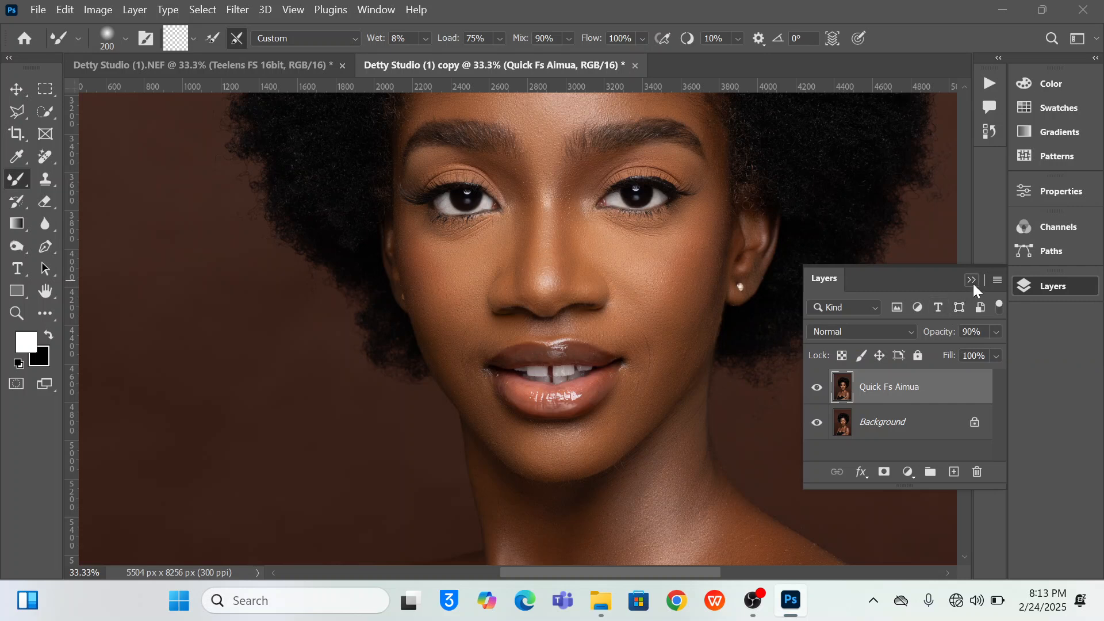
scroll(540, 296, down, 3)
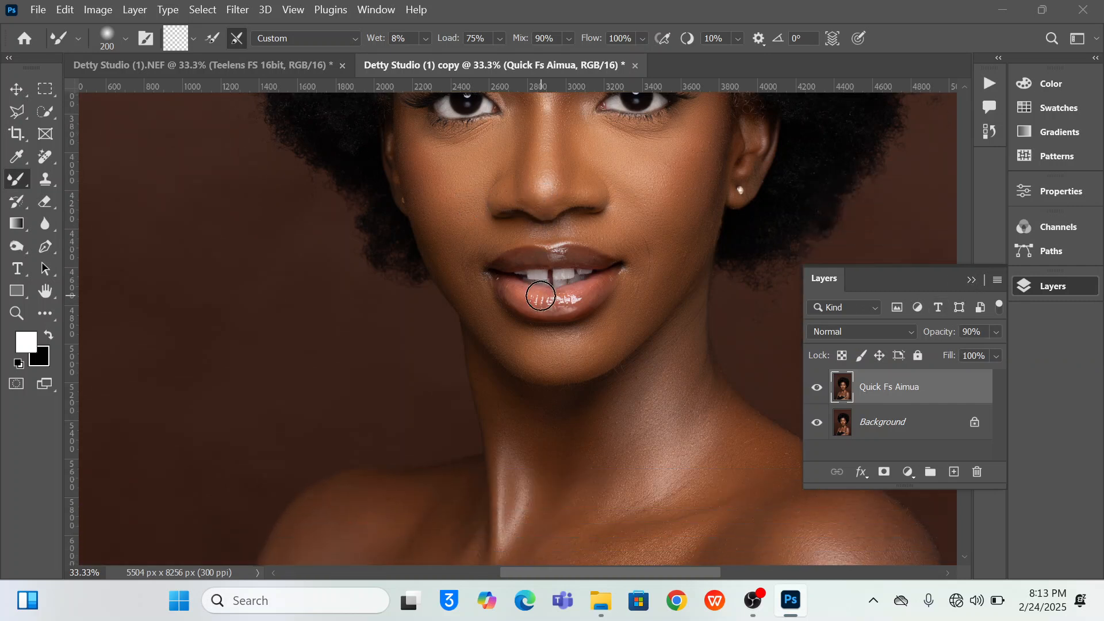
scroll(541, 297, up, 4)
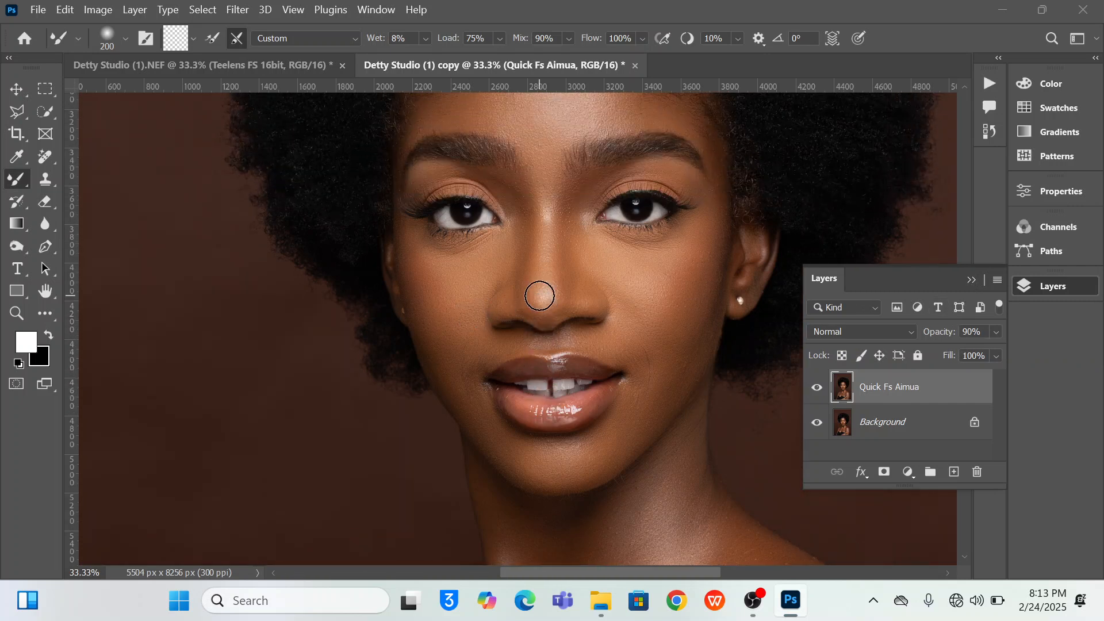
scroll(540, 296, up, 3)
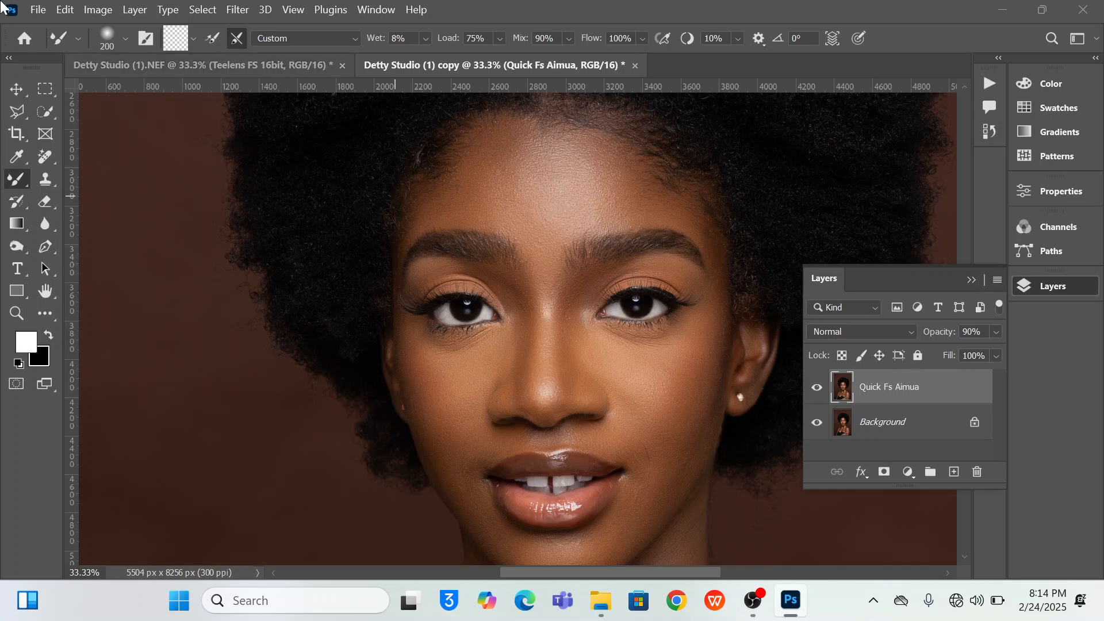
Compare the original document's whole portrait with the duplicate's face, examining the duplicate's skin texture at 50% zoom.
click(120, 69)
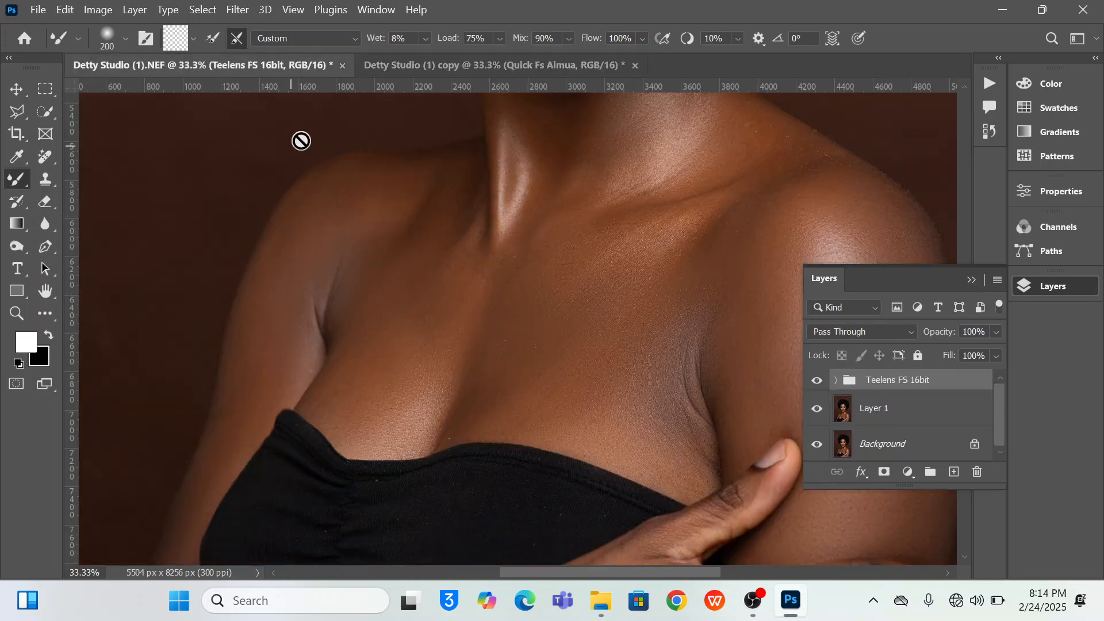
click(532, 67)
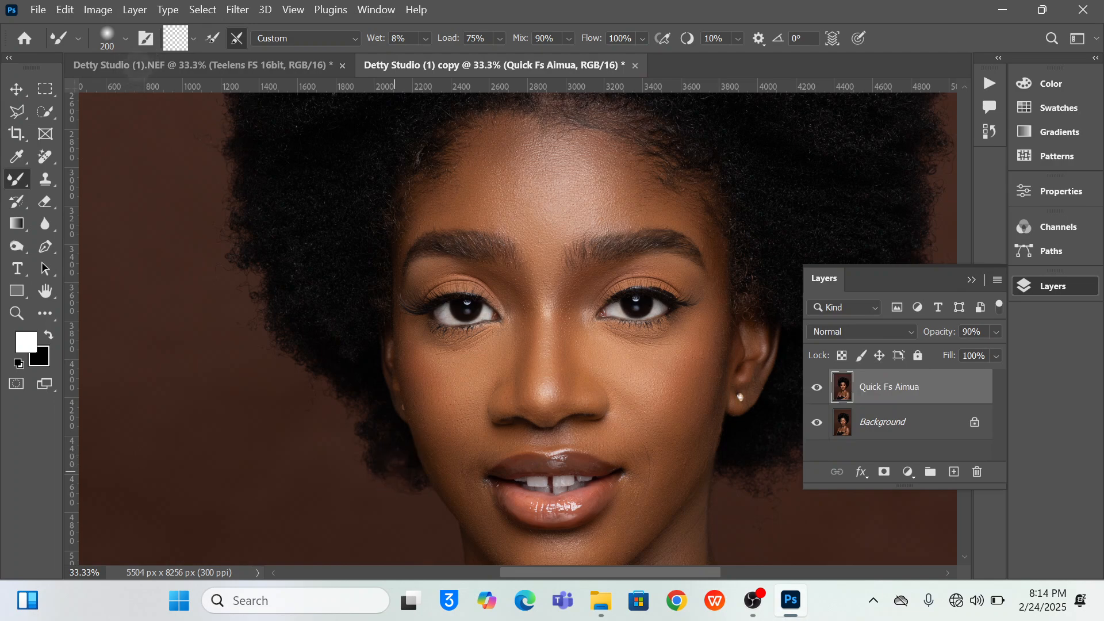
click(140, 65)
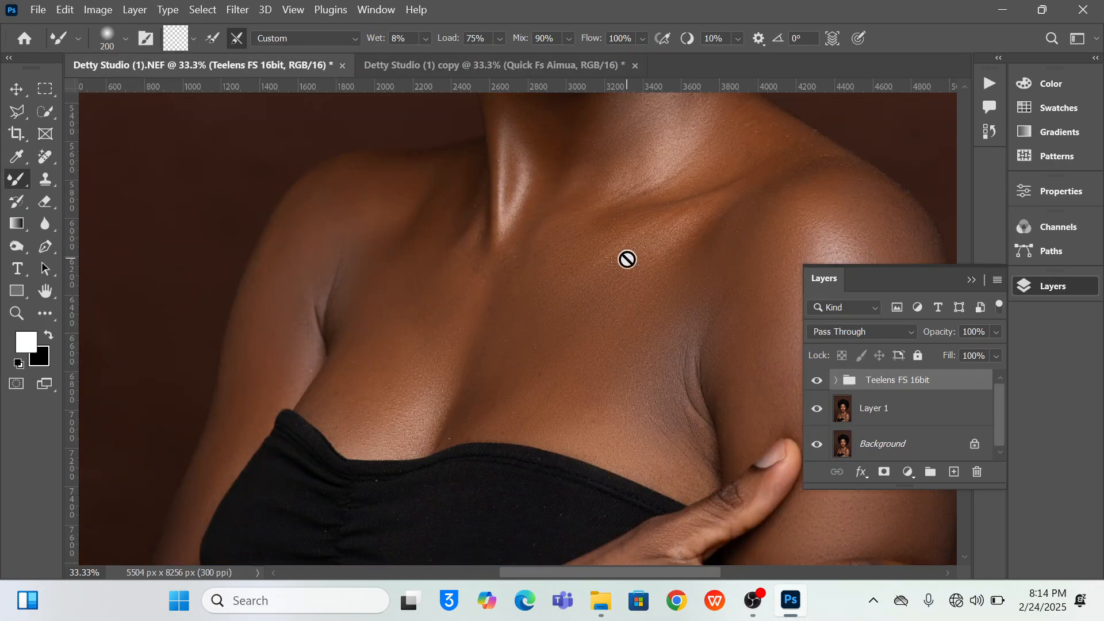
key(ctrl+0)
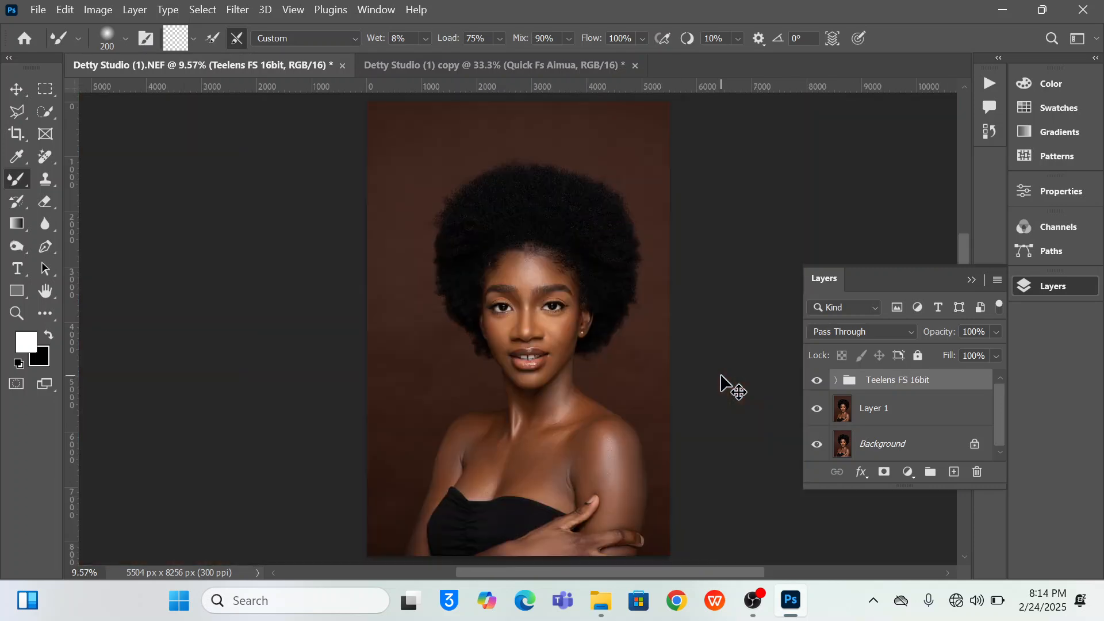
click(460, 68)
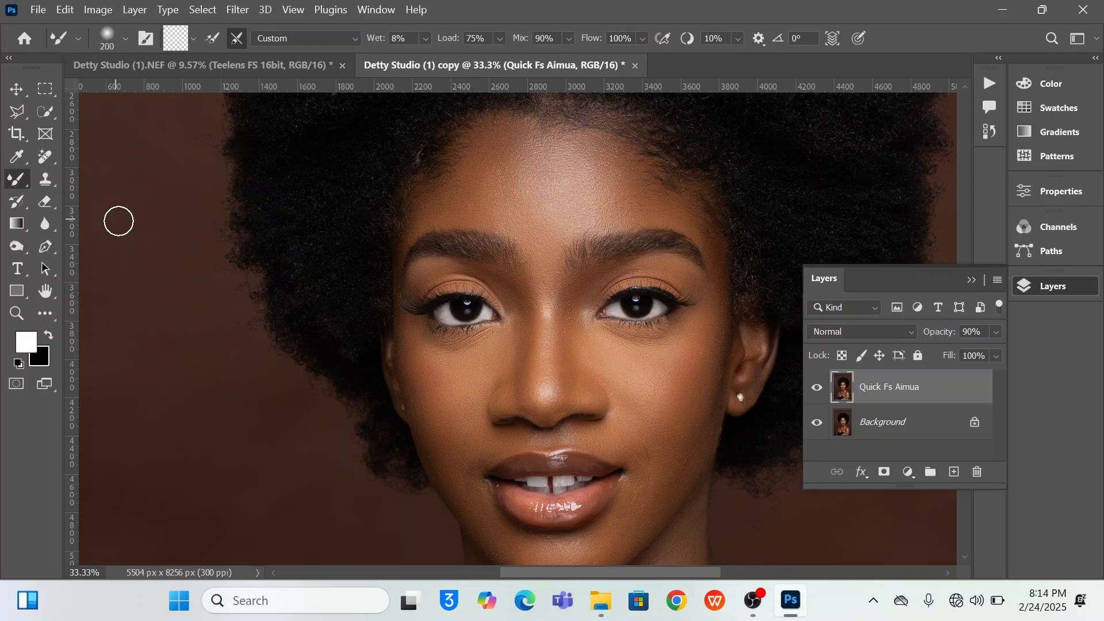
click(280, 68)
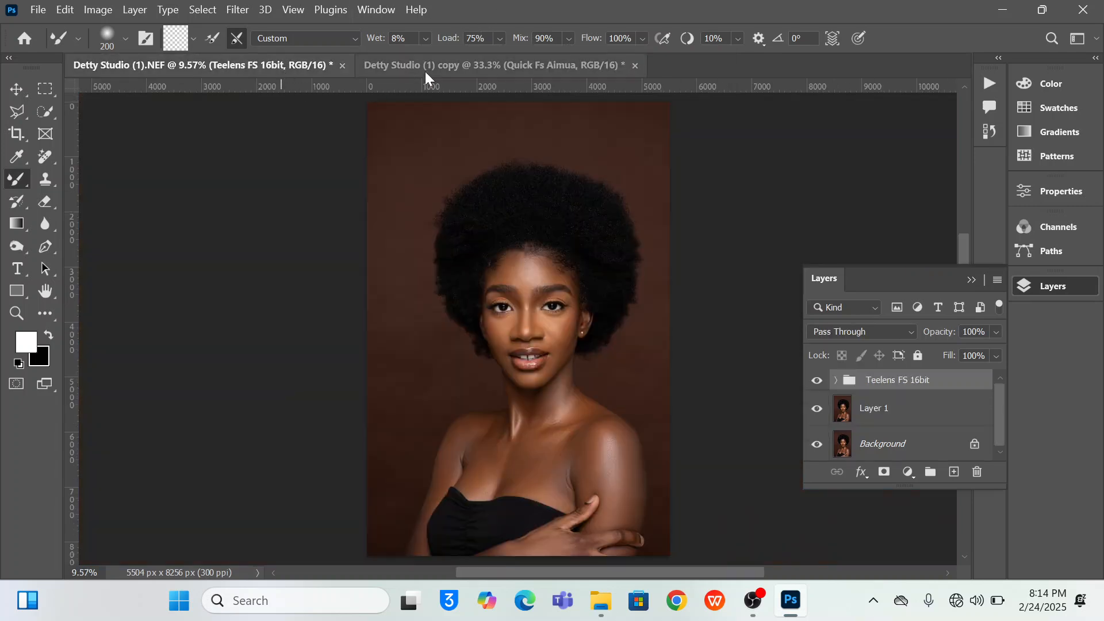
click(528, 68)
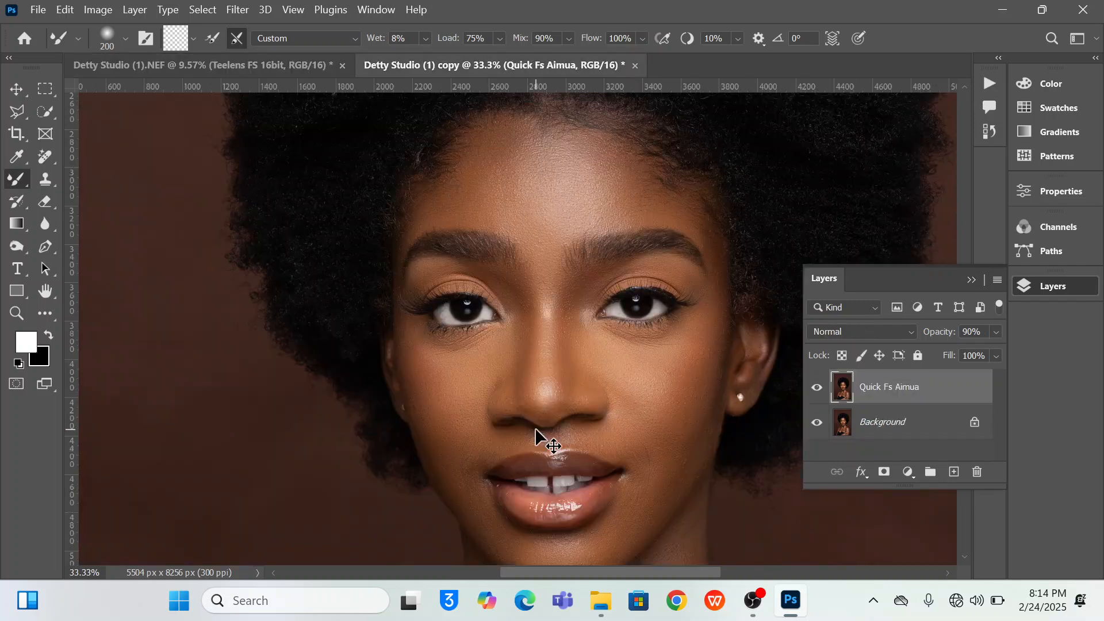
scroll(536, 429, up, 1)
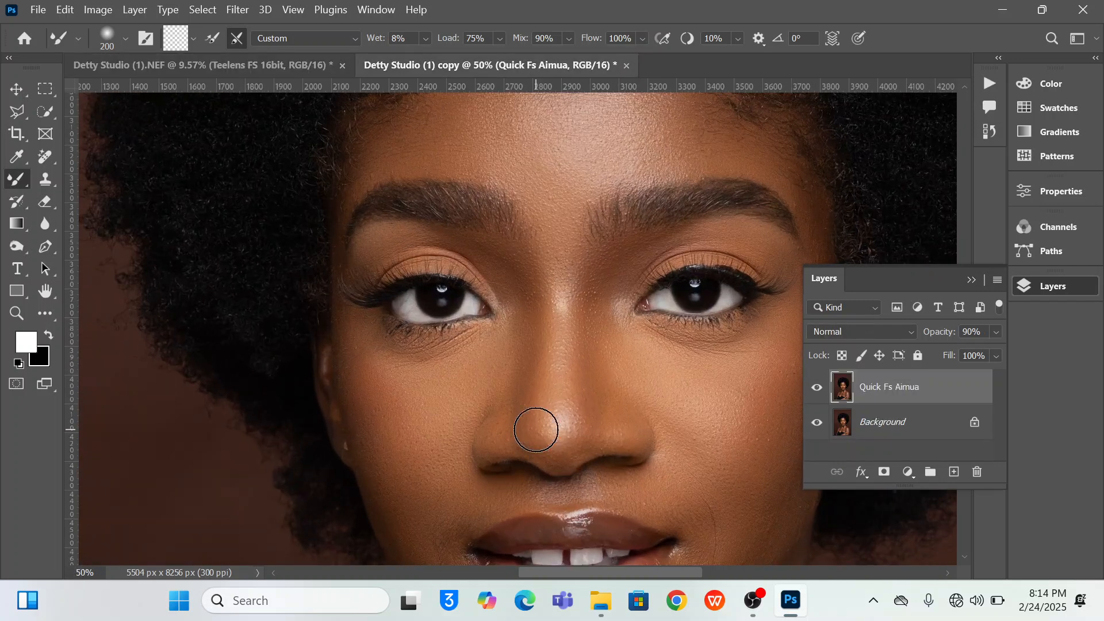
click(972, 280)
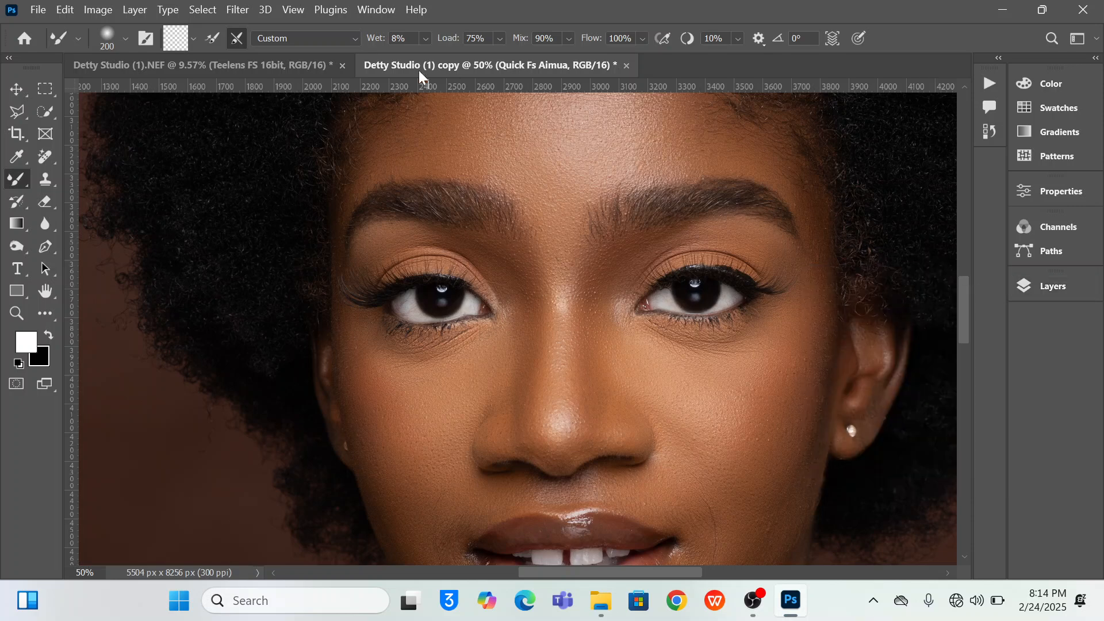
Merge the retouching layers of the original NEF document into the Background and delete the leftover Brush Here layer.
click(282, 64)
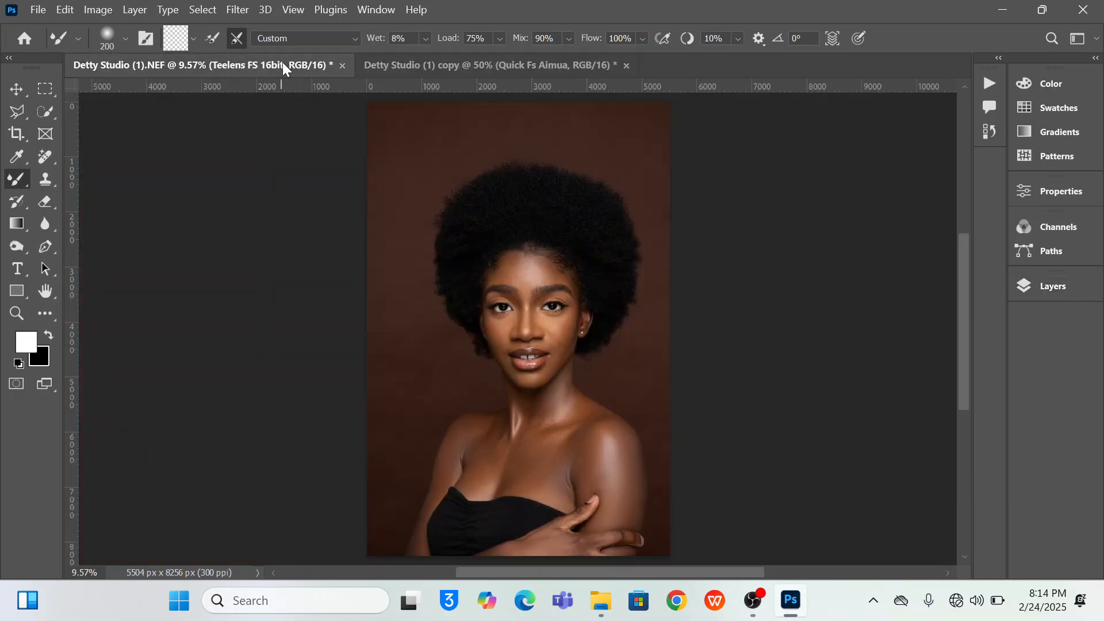
click(1051, 290)
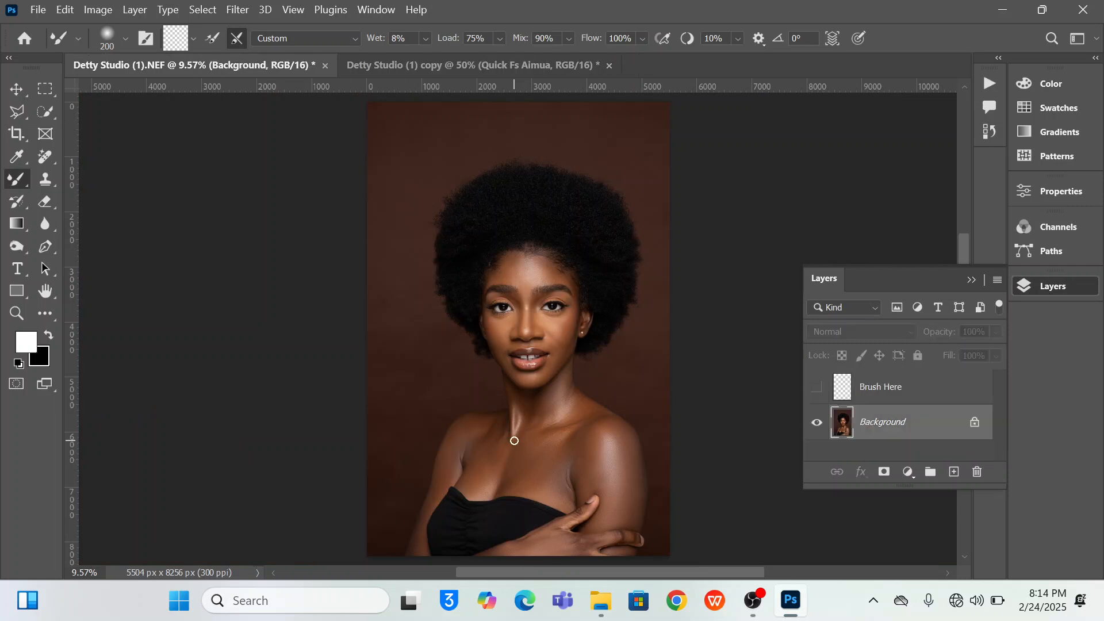
click(817, 386)
mouse_move(902, 392)
mouse_down()
mouse_move(929, 393)
mouse_move(977, 471)
mouse_up()
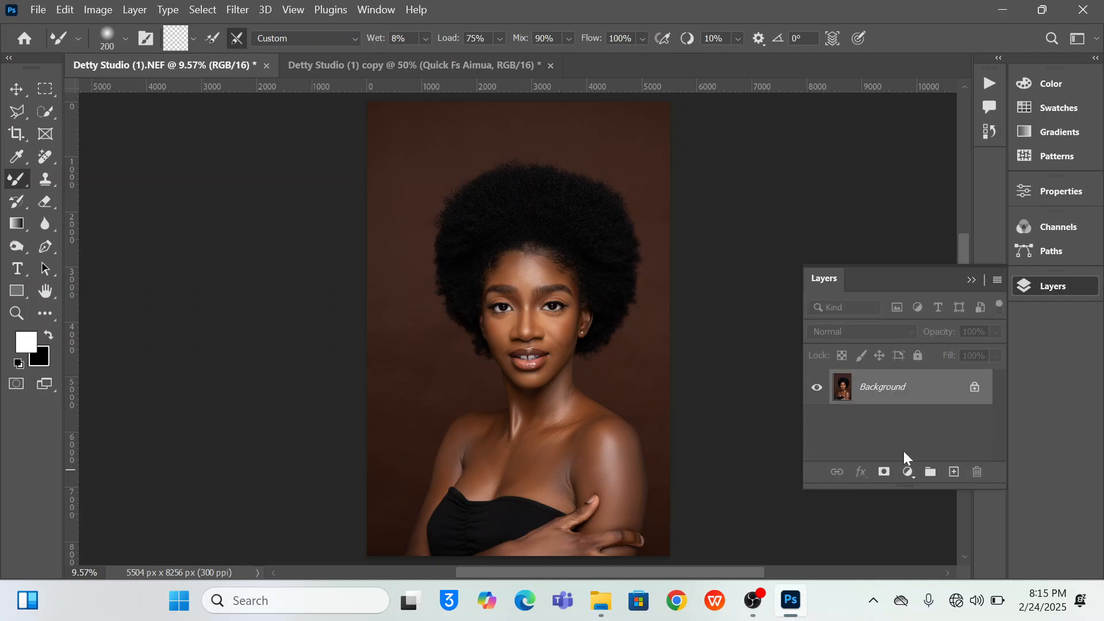
Duplicate the original document's Background onto a new layer, with the face in close view.
key(ctrl+plus)
key(ctrl+plus)
key(ctrl+plus)
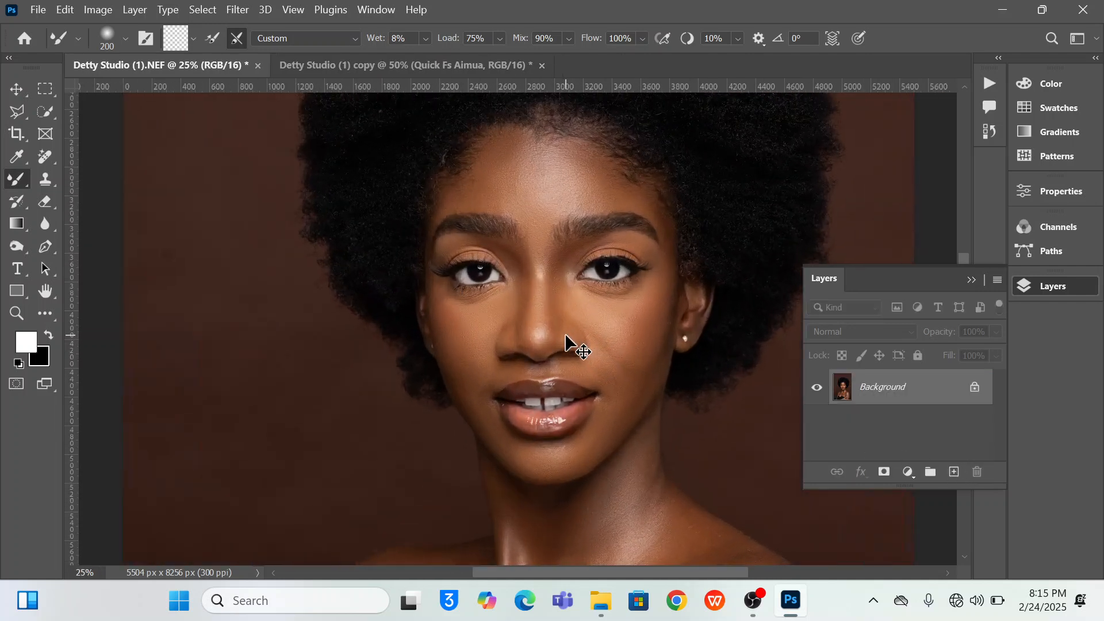
key(ctrl+plus)
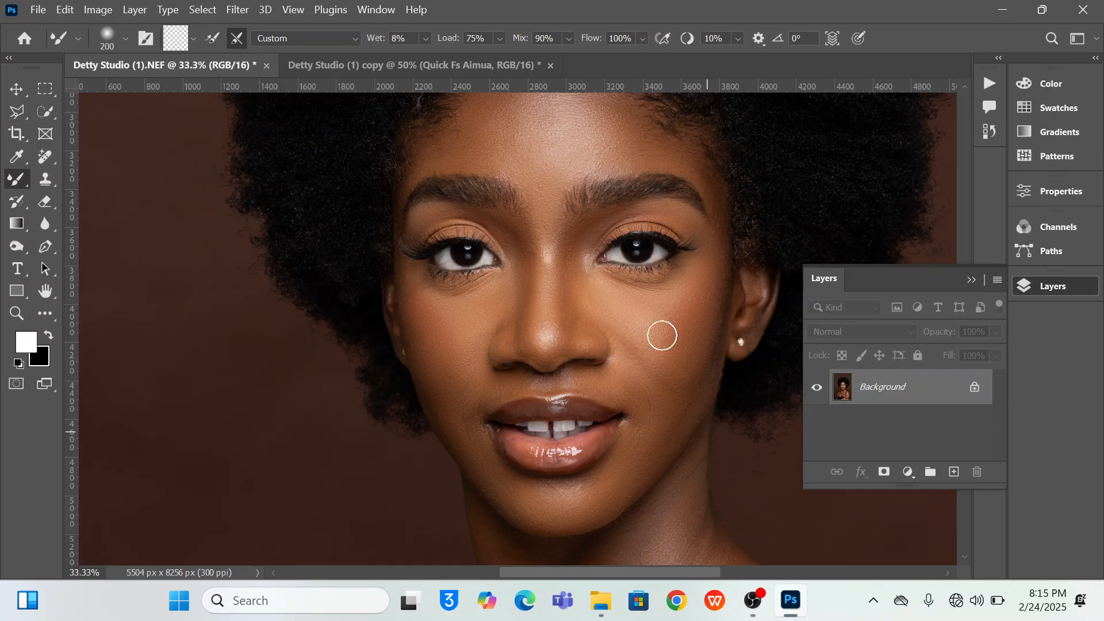
key(ctrl+j)
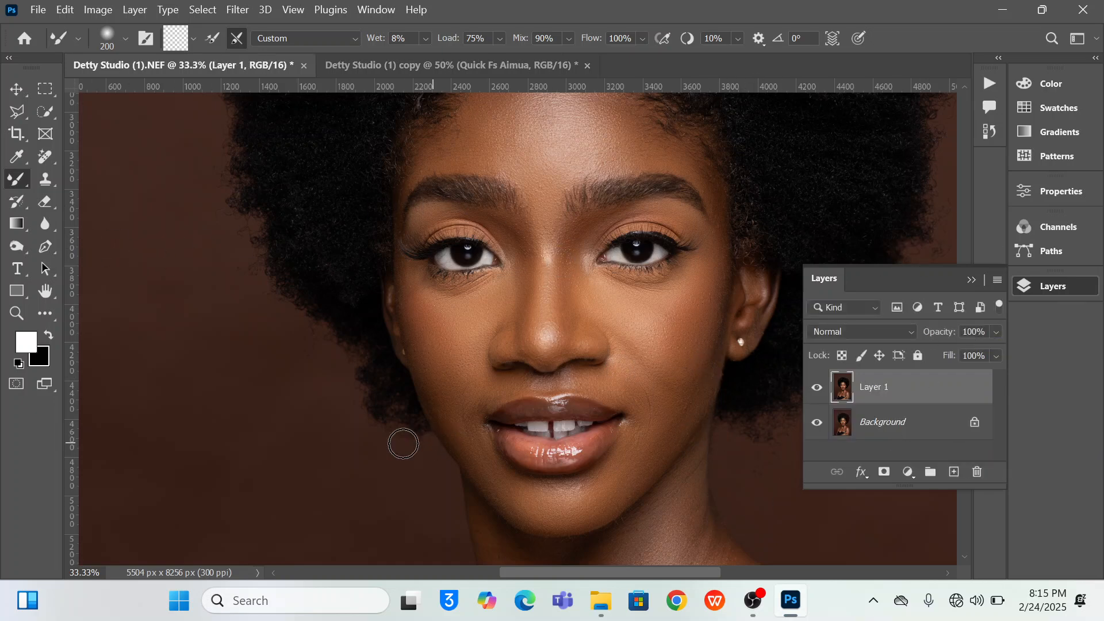
Try burning the lower lip on Layer 1 with an 80 px Burn tool brush, using 60% layer opacity and Normal blending.
click(18, 246)
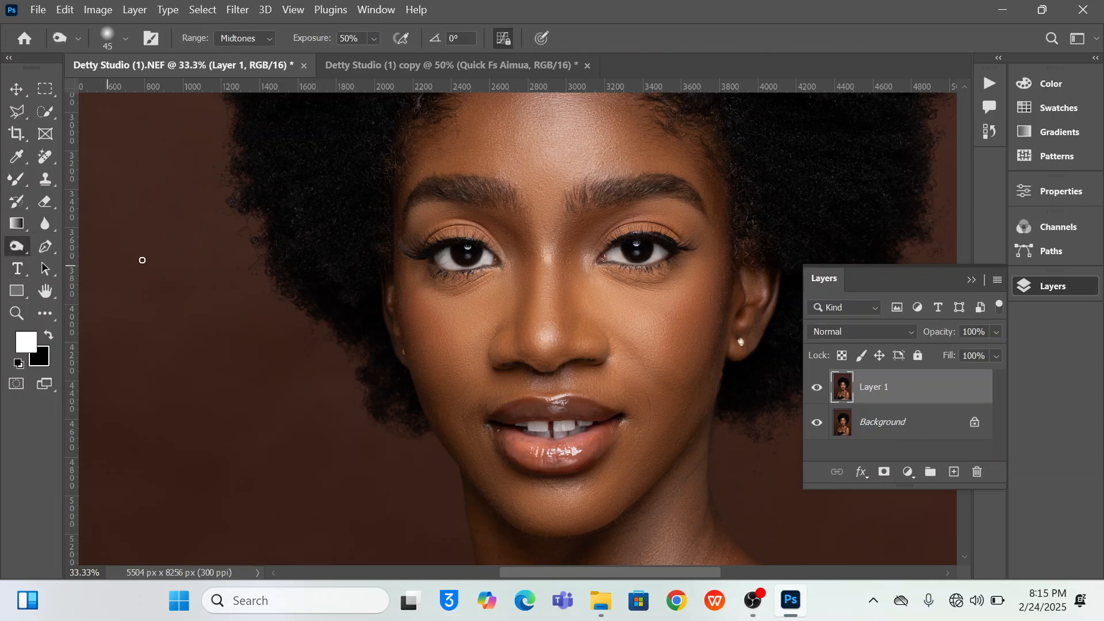
key(bracketright)
key(bracketright)
key(bracketright)
right_click(20, 253)
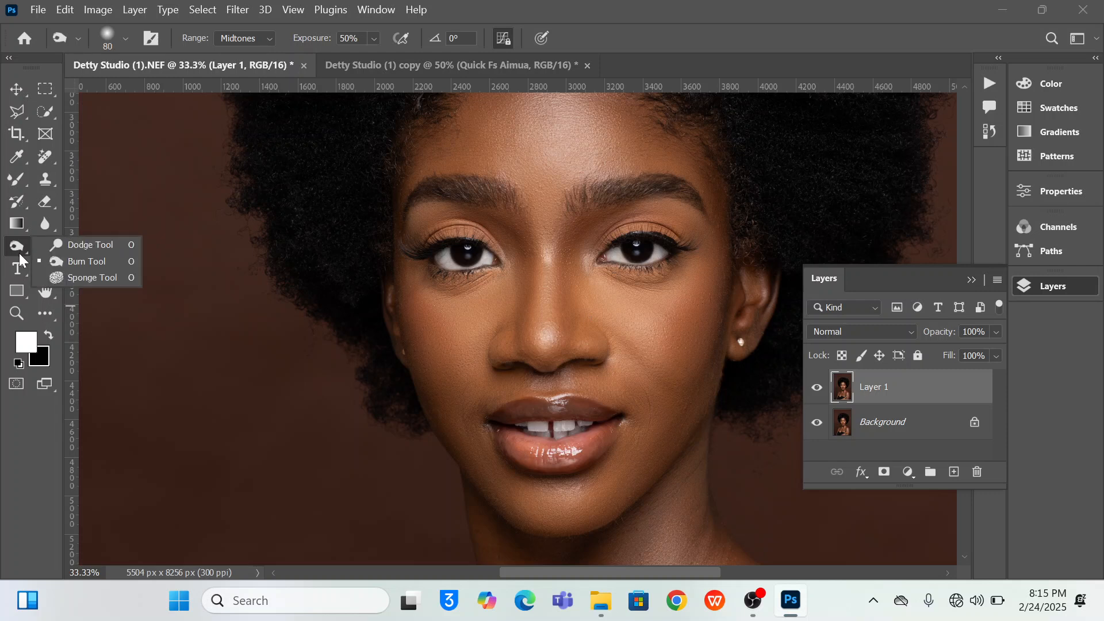
click(78, 261)
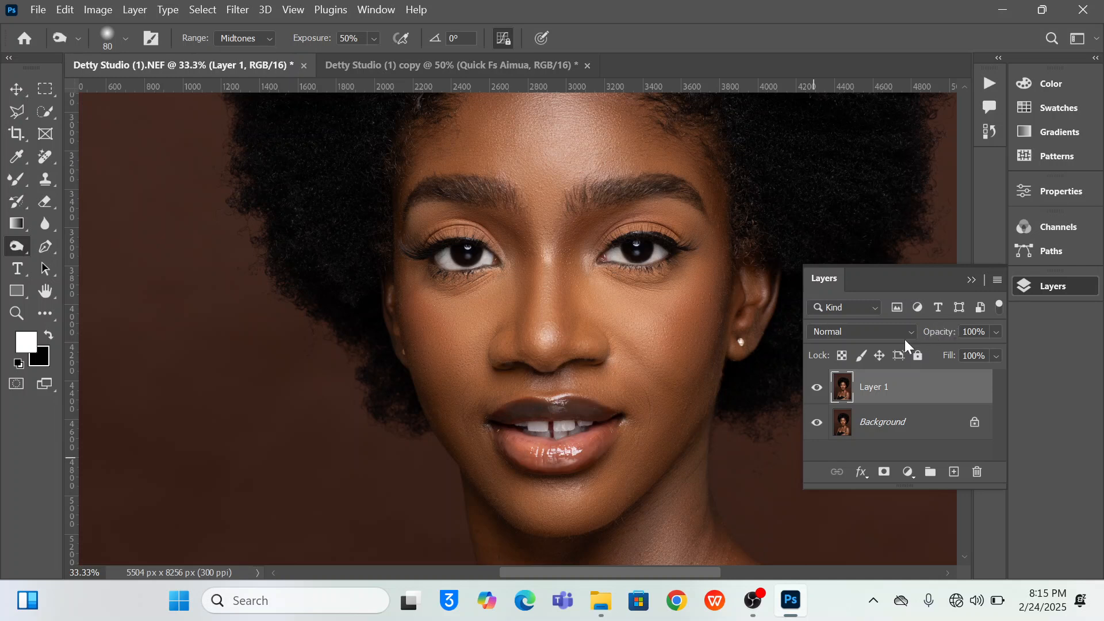
drag(946, 340, 906, 346)
text(60)
key(Return)
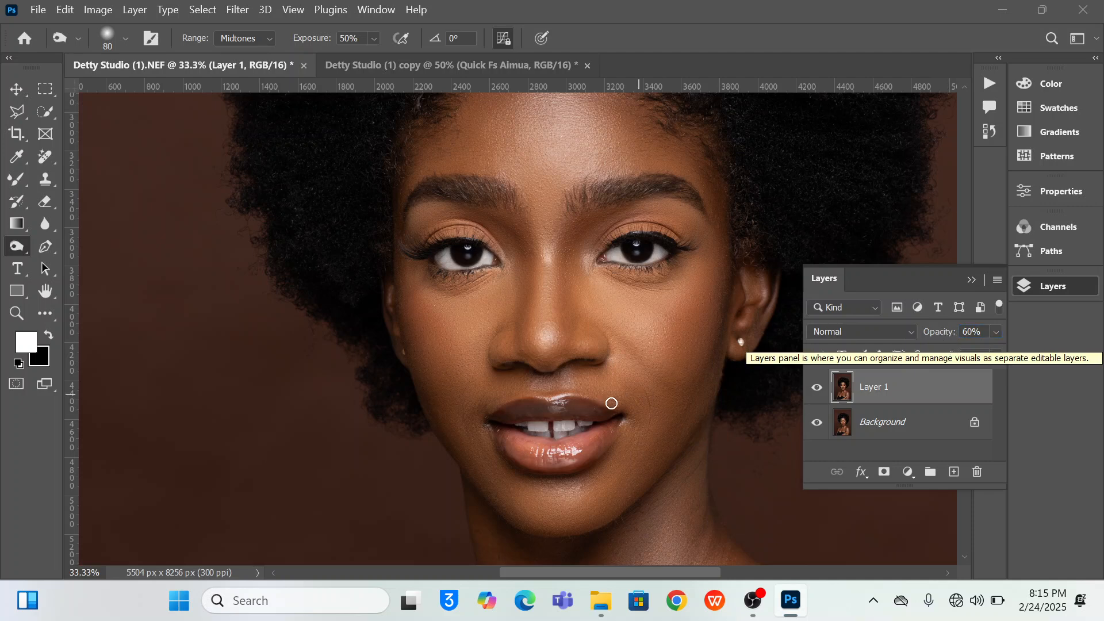
mouse_move(504, 437)
mouse_down()
mouse_move(542, 457)
mouse_move(606, 433)
mouse_move(556, 461)
mouse_move(517, 452)
mouse_move(565, 463)
mouse_move(599, 453)
mouse_move(613, 433)
mouse_move(555, 460)
mouse_move(510, 444)
mouse_up()
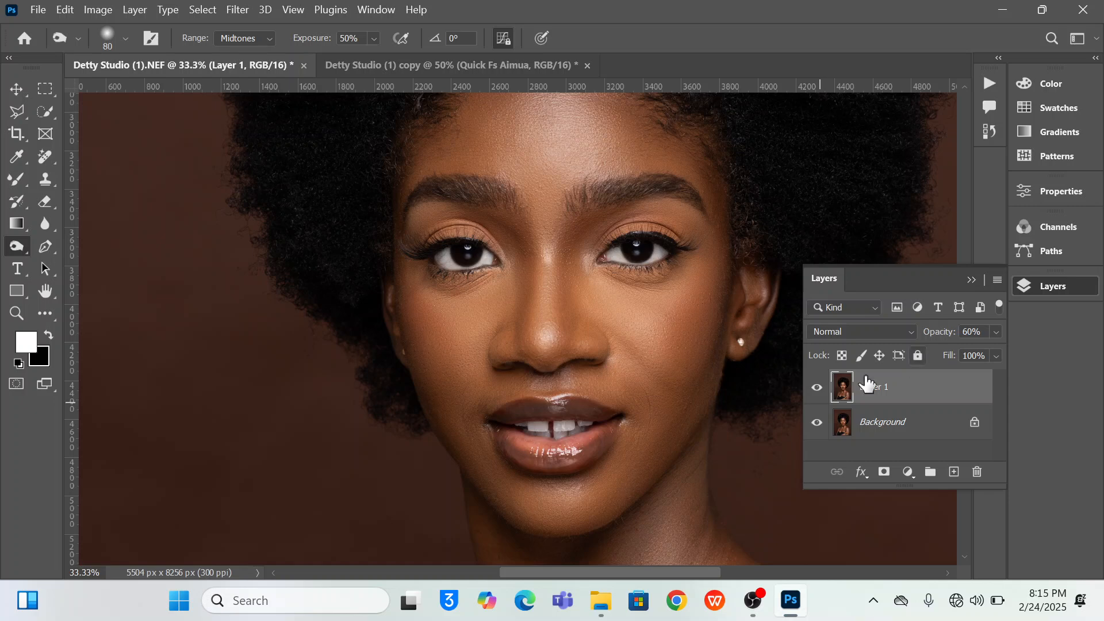
click(873, 335)
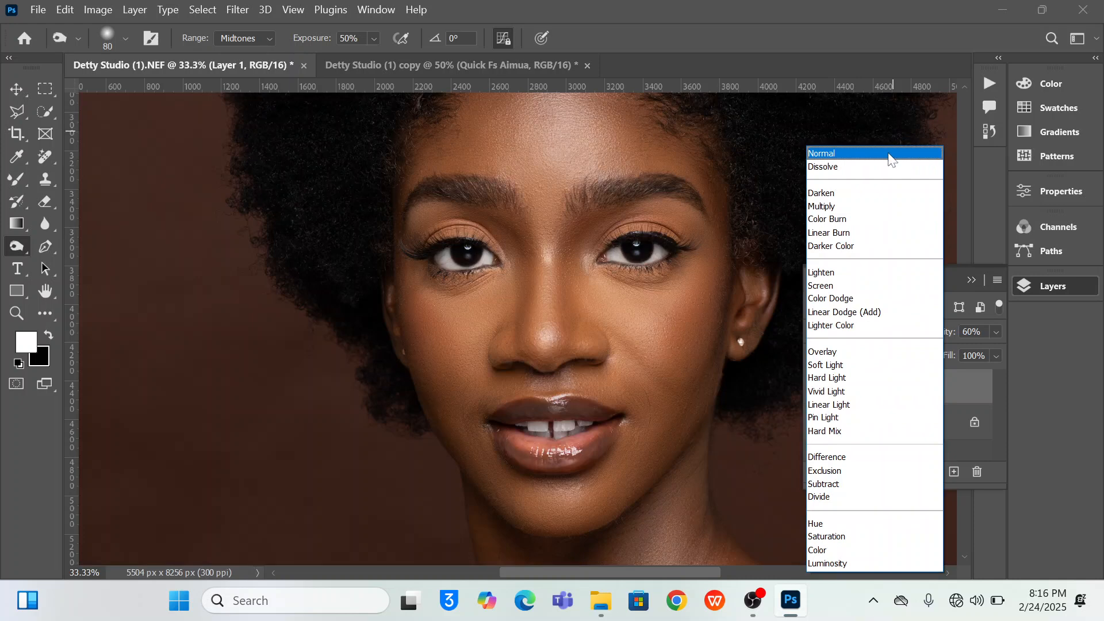
click(890, 154)
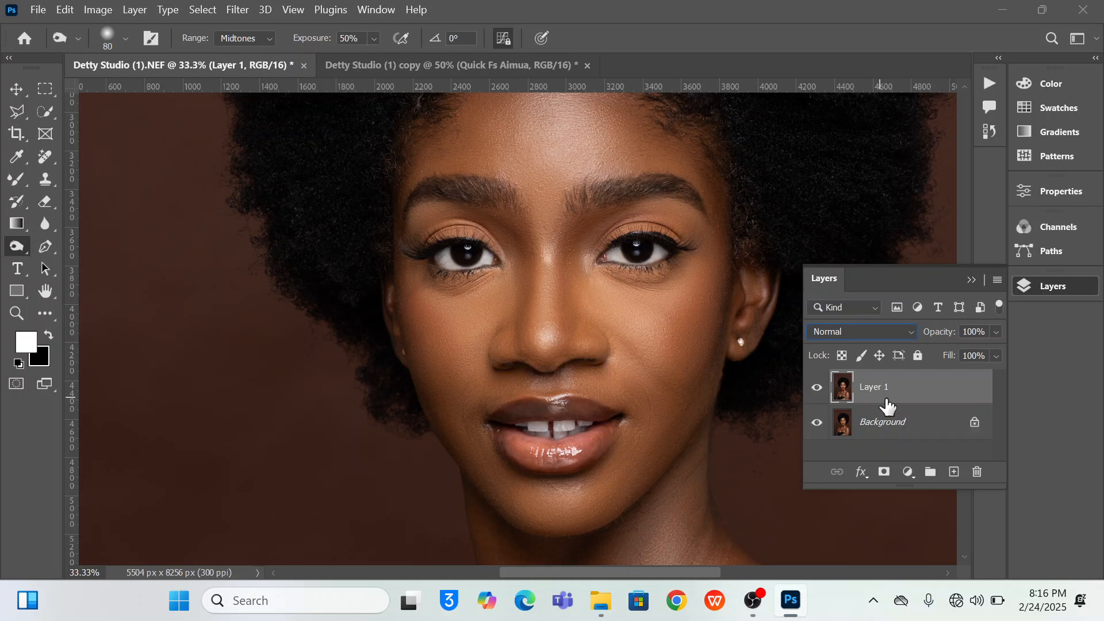
Outline the lower lip with the Polygonal Lasso and feather the selection by 10 pixels.
click(17, 111)
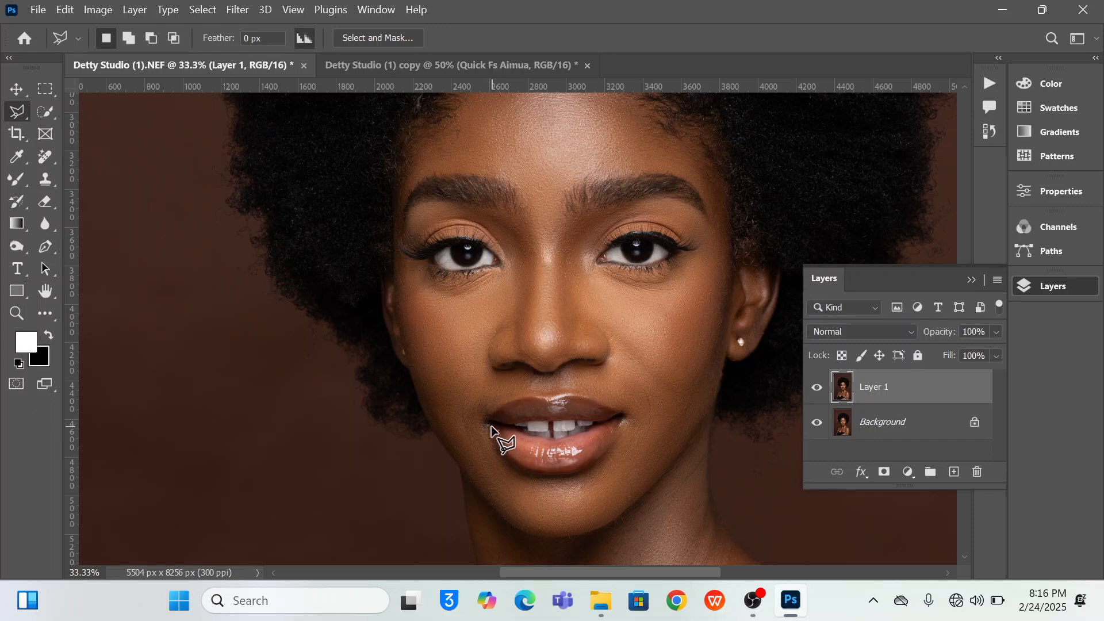
click(502, 448)
click(519, 463)
click(532, 467)
click(492, 431)
right_click(528, 454)
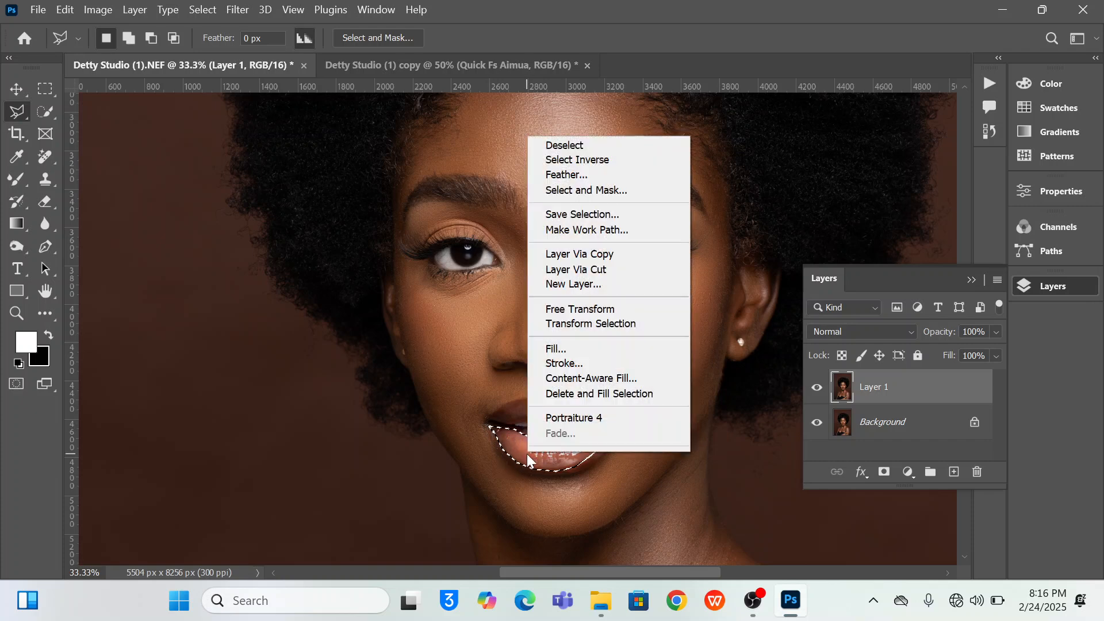
click(575, 174)
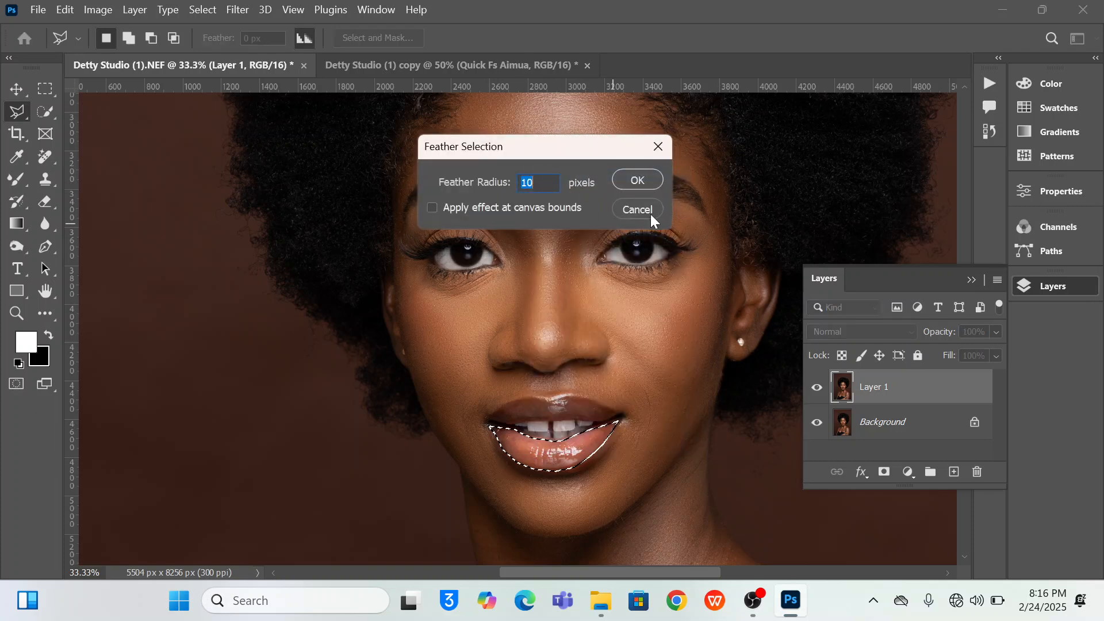
click(637, 180)
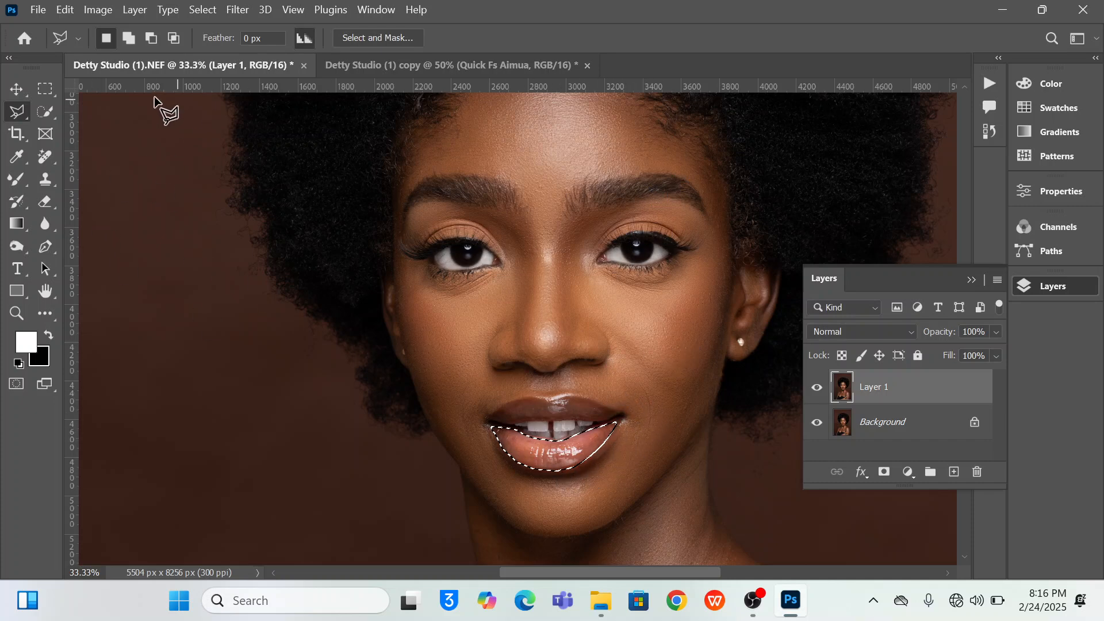
Smooth the lower lip selection with a sample radius of 5 pixels.
click(213, 14)
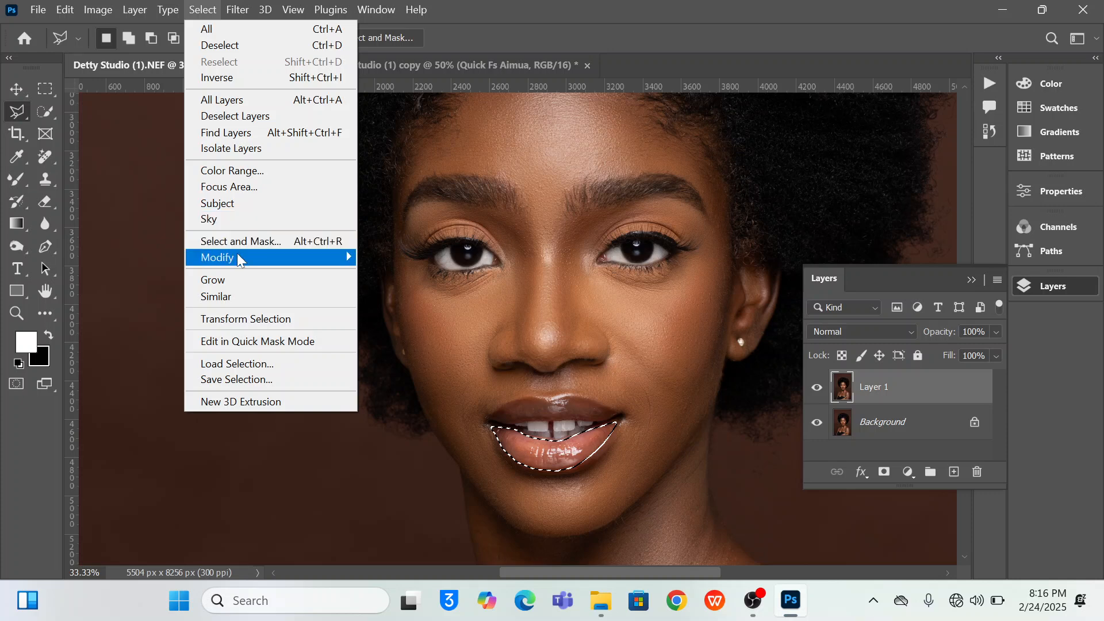
mouse_move(240, 259)
click(443, 275)
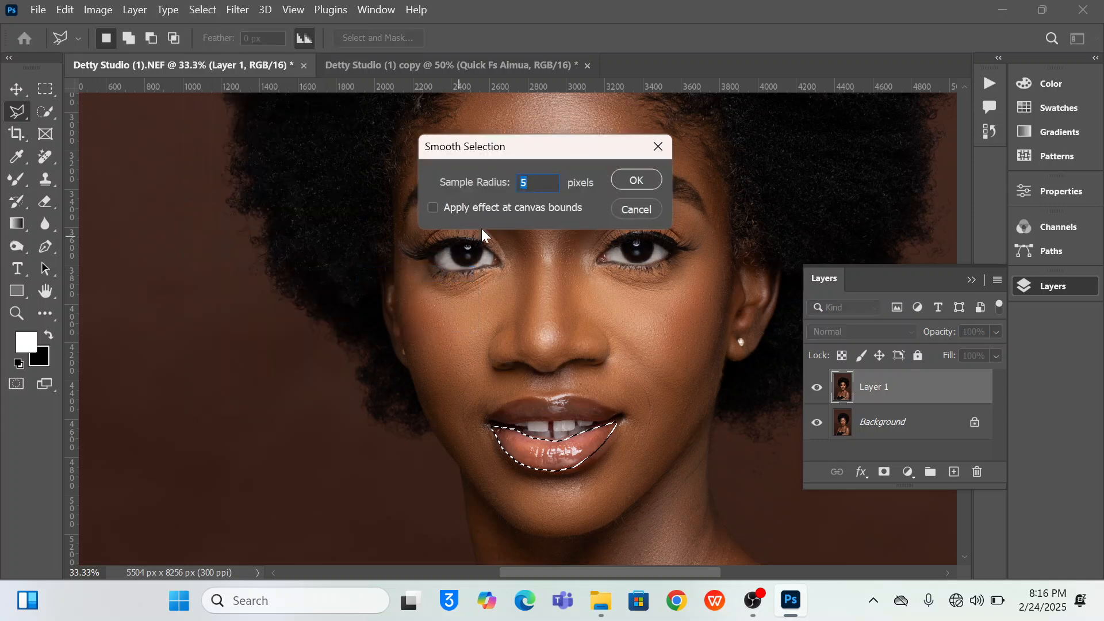
click(635, 180)
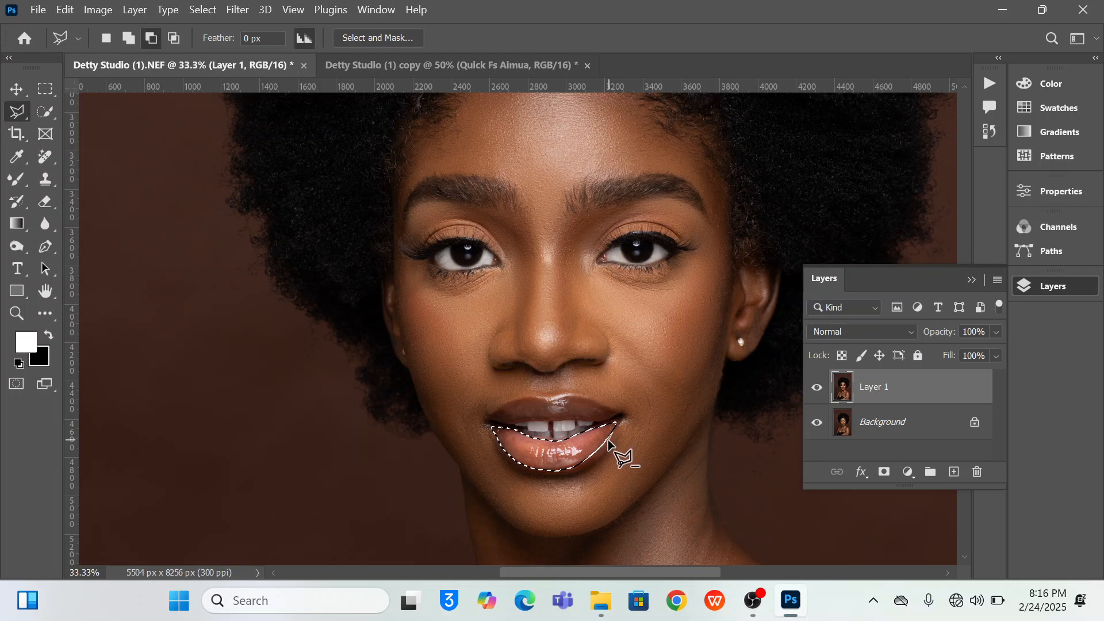
mouse_move(596, 456)
mouse_down()
mouse_move(553, 472)
mouse_move(612, 438)
mouse_move(626, 449)
mouse_move(618, 440)
mouse_up()
key(ctrl+z)
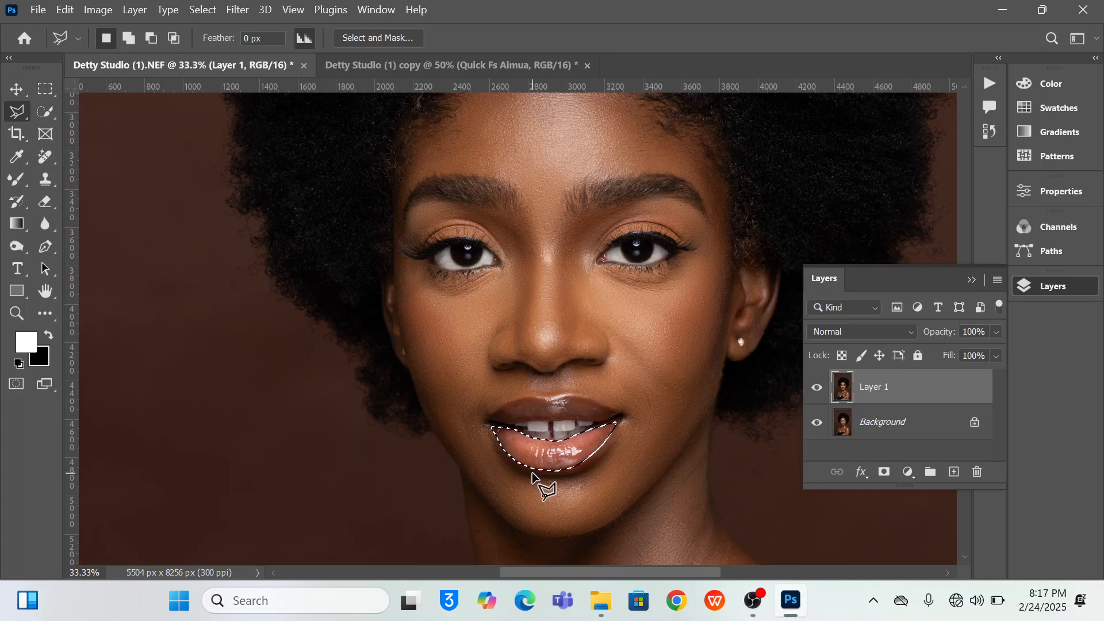
Darken the selected lower lip with Curves, lowering the RGB midtones to output 119 at input 130, and keep the lip selected.
key(ctrl+m)
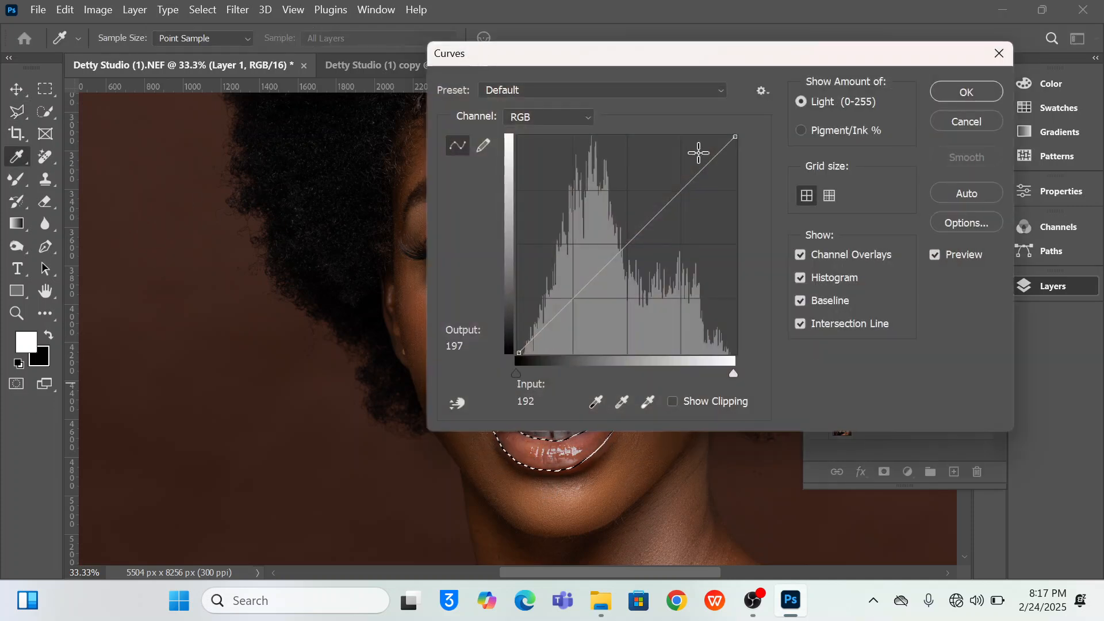
drag(744, 55, 951, 14)
drag(837, 204, 840, 213)
drag(928, 17, 801, 39)
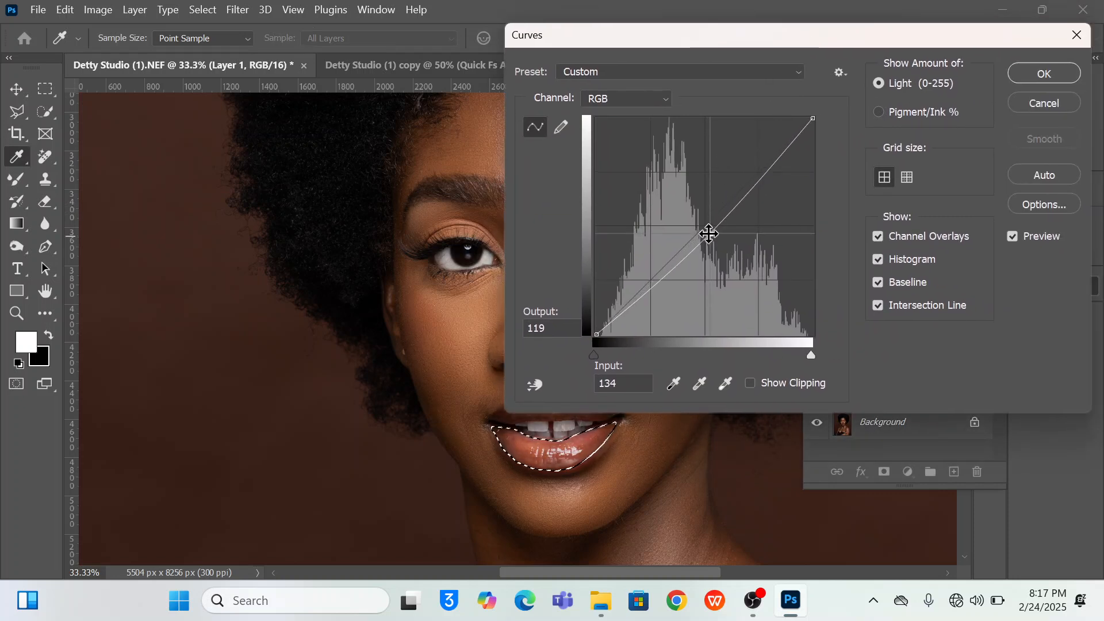
drag(709, 233, 705, 233)
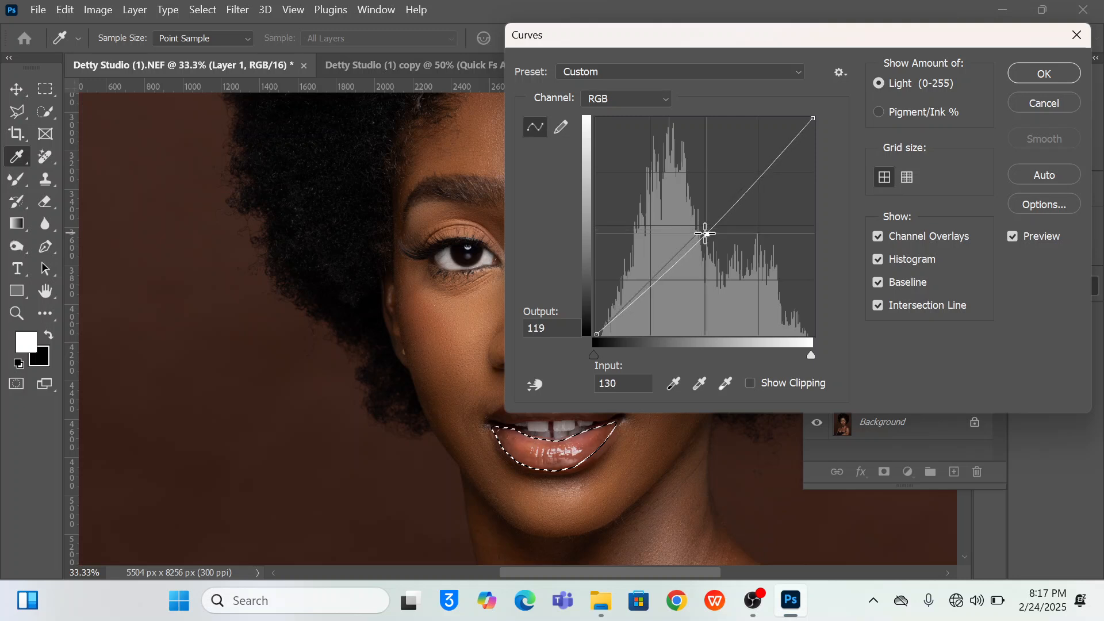
mouse_move(592, 357)
mouse_down()
mouse_move(610, 360)
mouse_move(594, 357)
mouse_up()
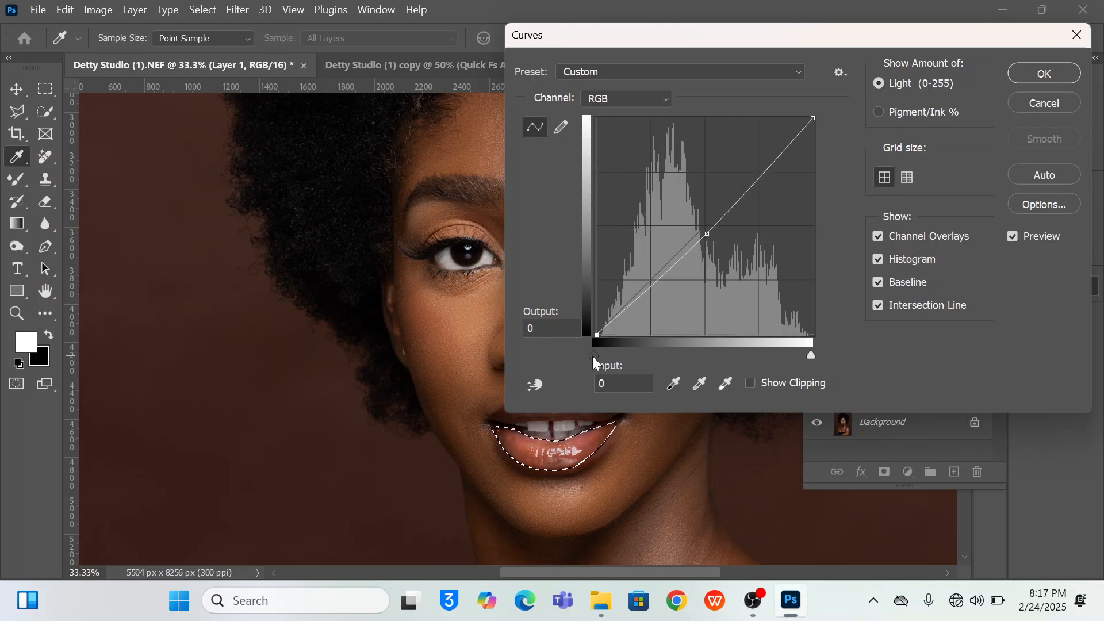
click(1043, 72)
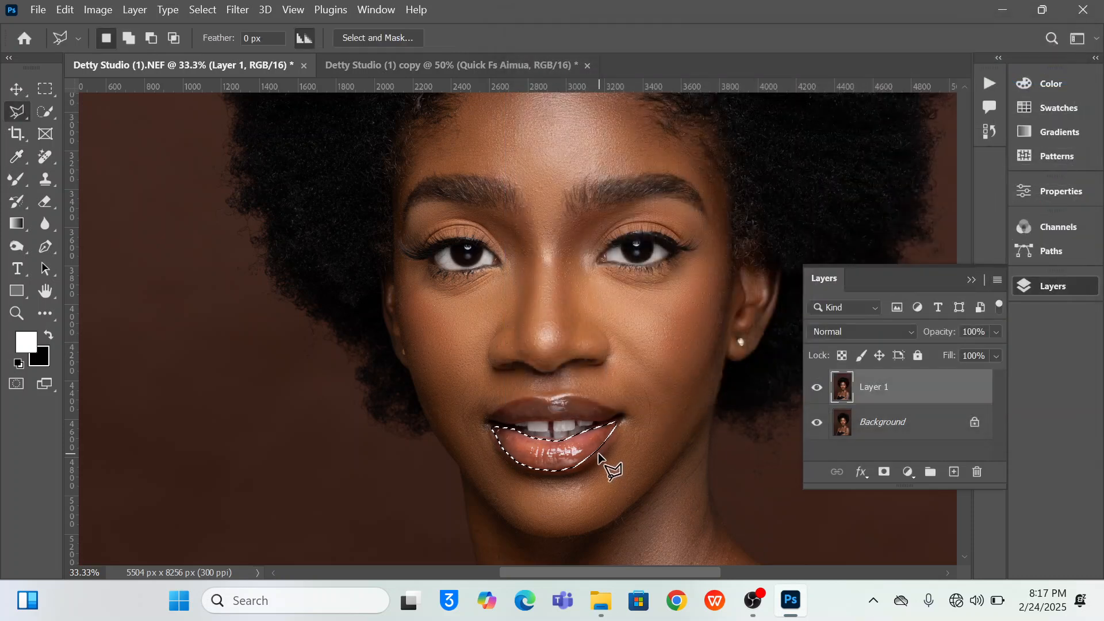
key(ctrl+d)
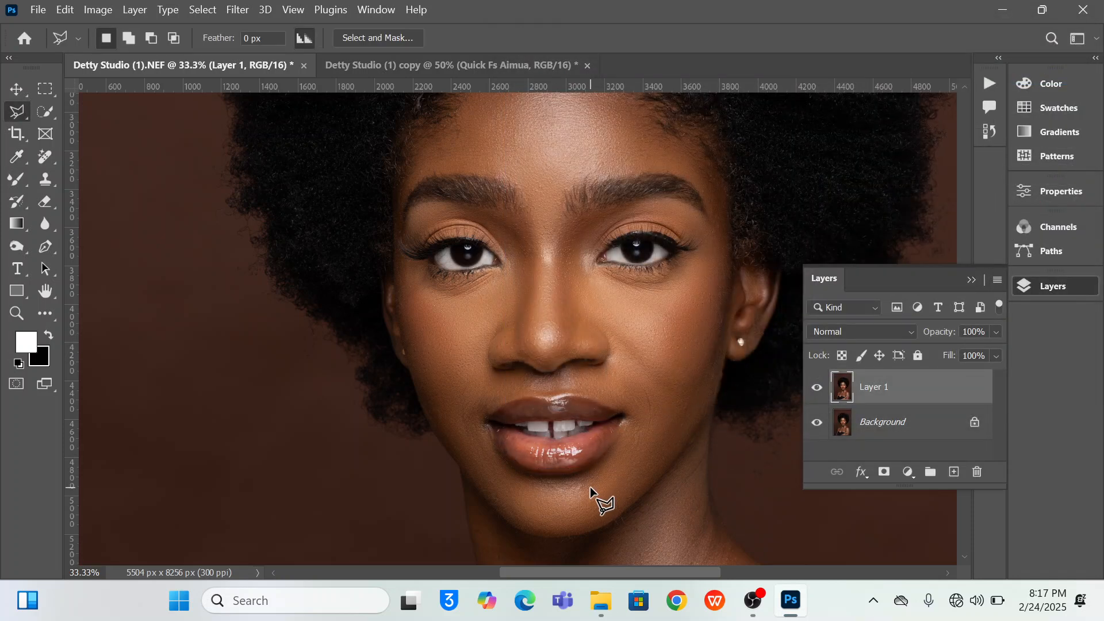
key(ctrl+z)
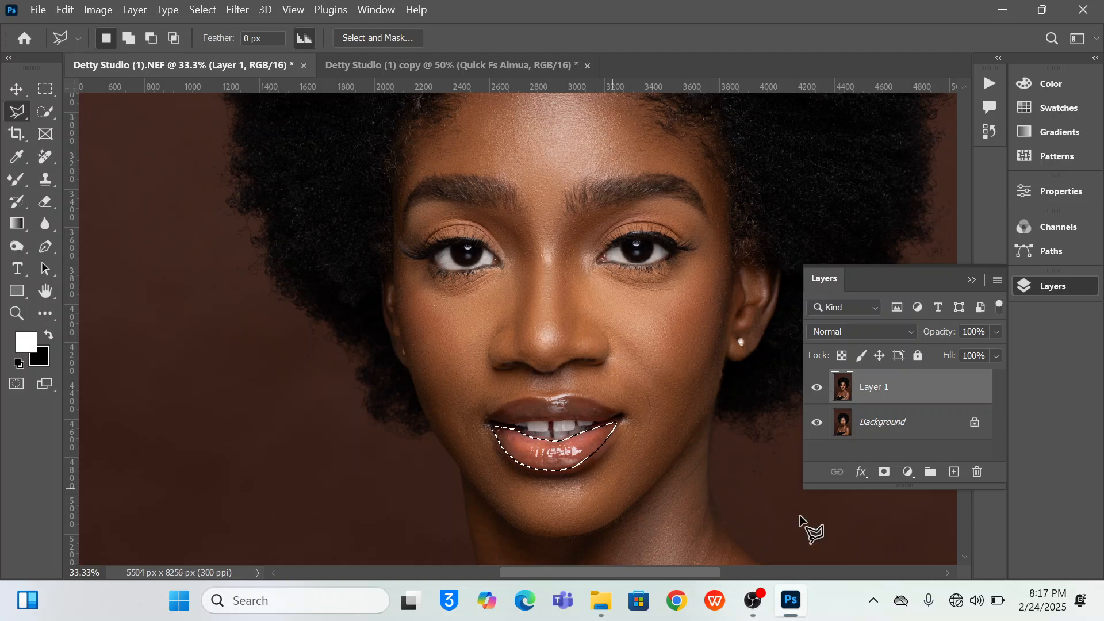
Add a Hue/Saturation adjustment layer masked to the lower lip and raise its saturation.
click(907, 473)
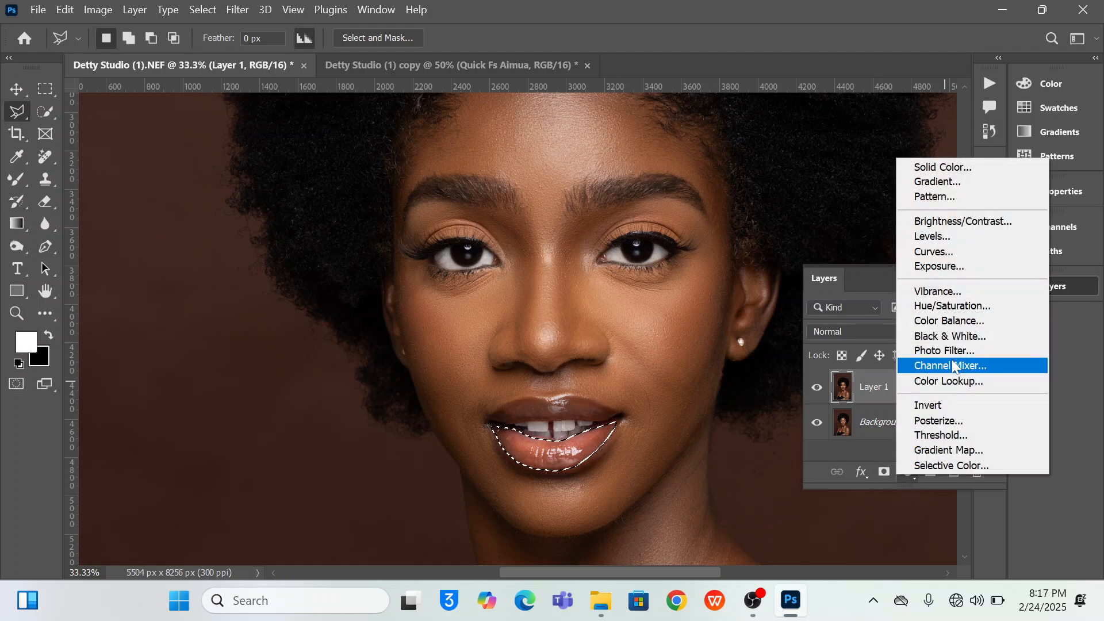
click(957, 307)
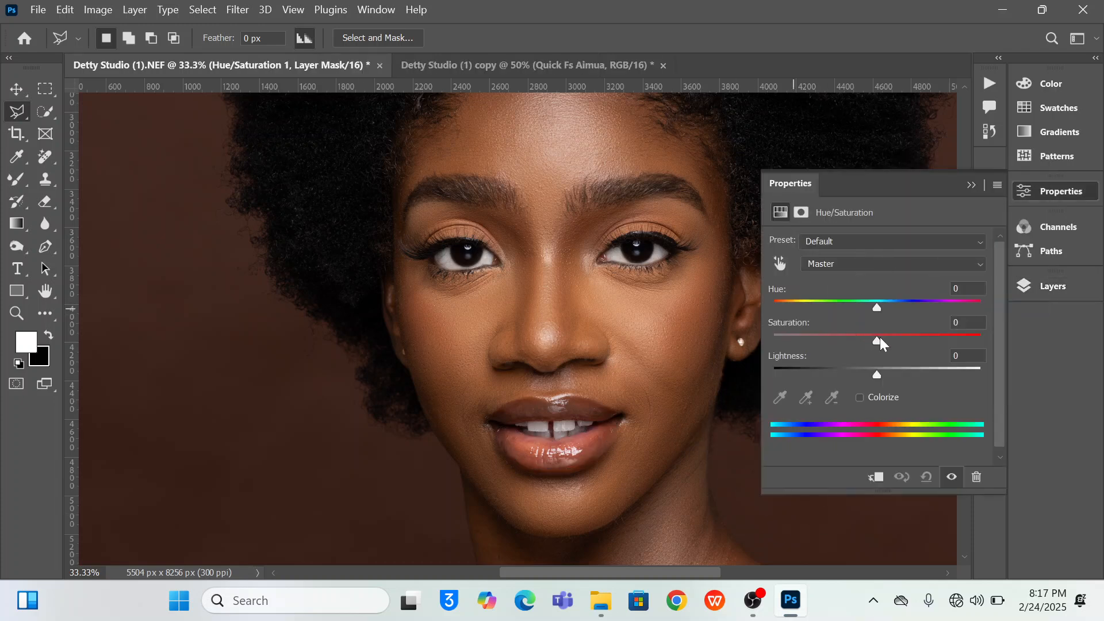
mouse_move(881, 340)
mouse_down()
mouse_move(847, 343)
mouse_move(913, 344)
mouse_move(899, 352)
mouse_up()
click(972, 185)
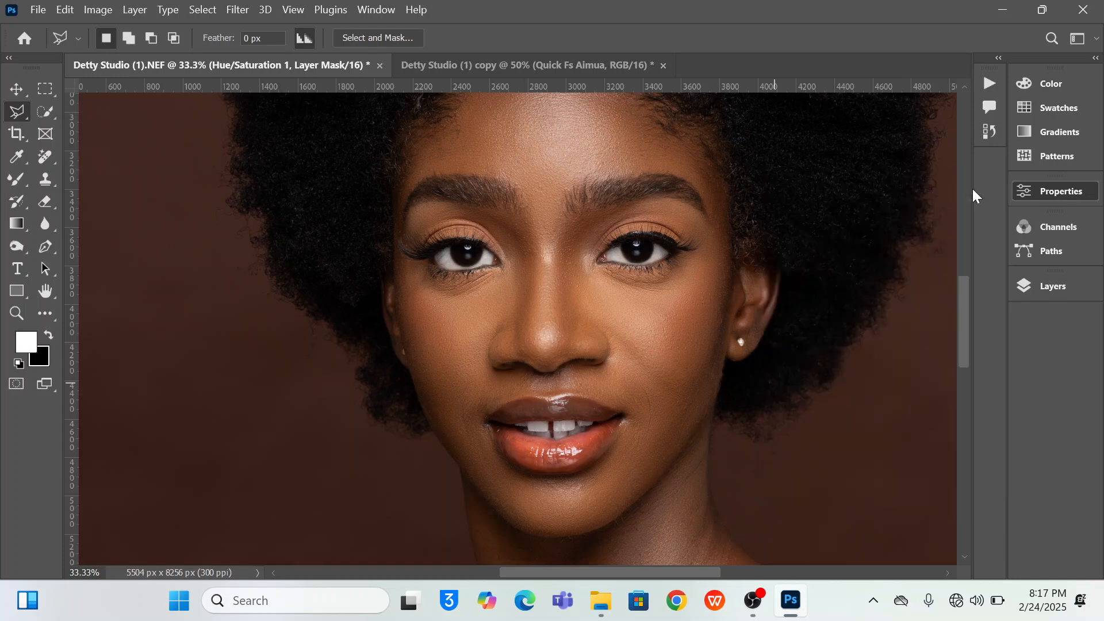
click(989, 85)
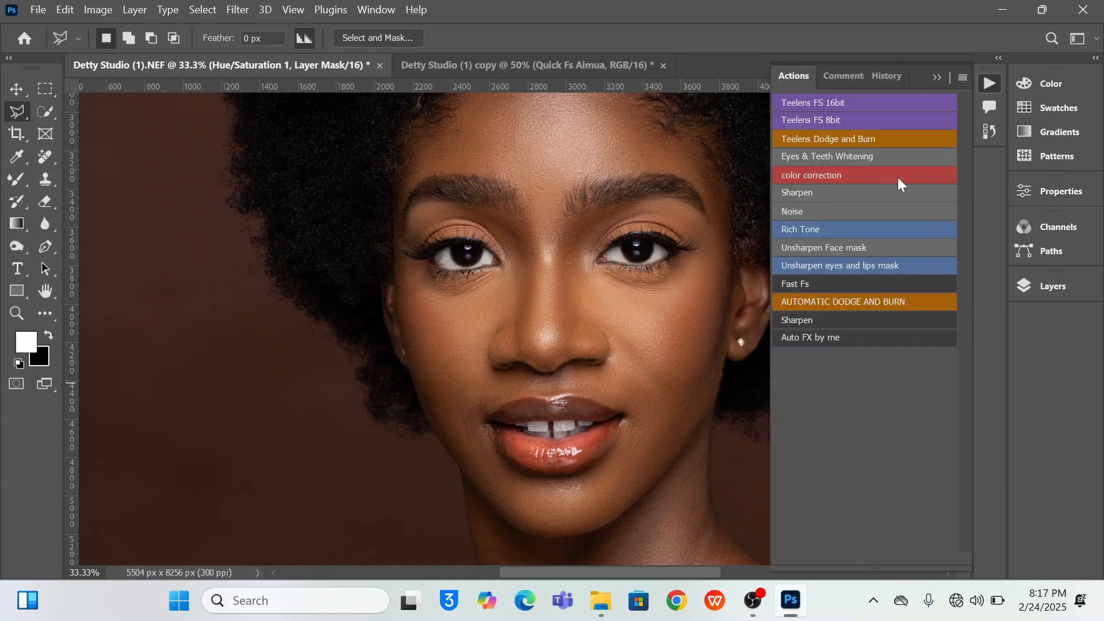
click(938, 78)
Outline the upper lip with the Polygonal Lasso and feather the selection.
click(488, 423)
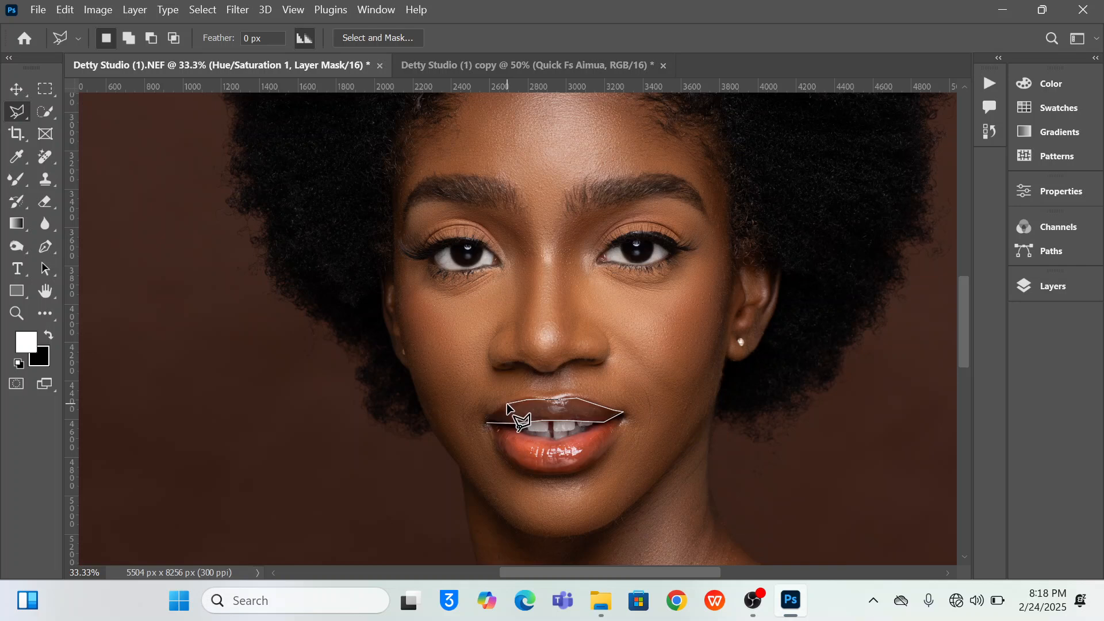
click(488, 421)
right_click(521, 418)
click(569, 138)
click(635, 180)
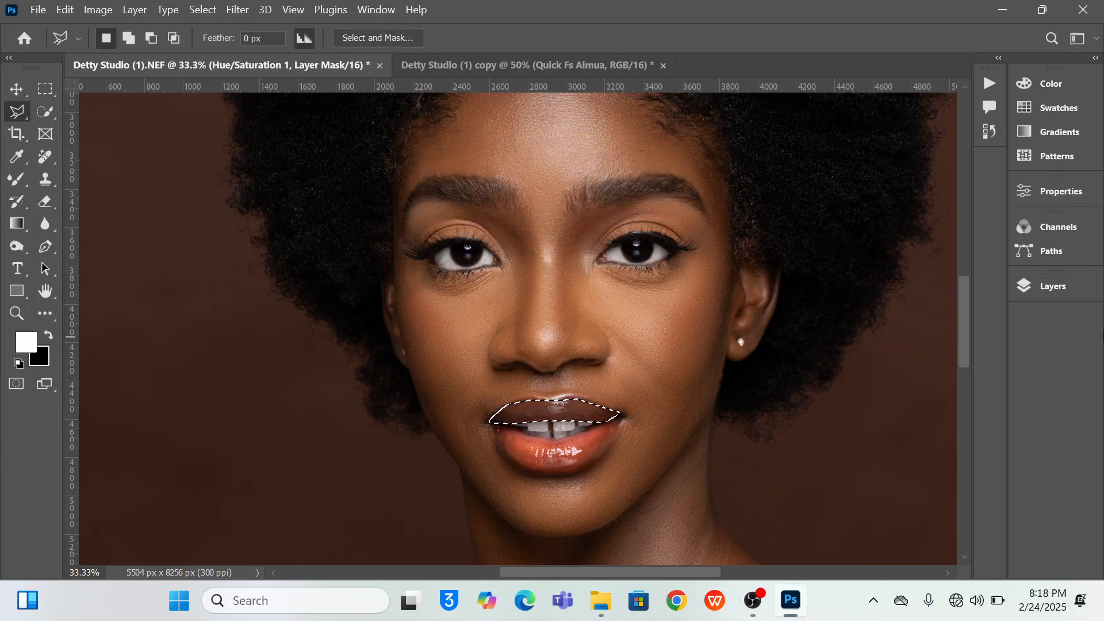
Add a second Hue/Saturation adjustment layer masked to the upper lip selection.
click(1051, 289)
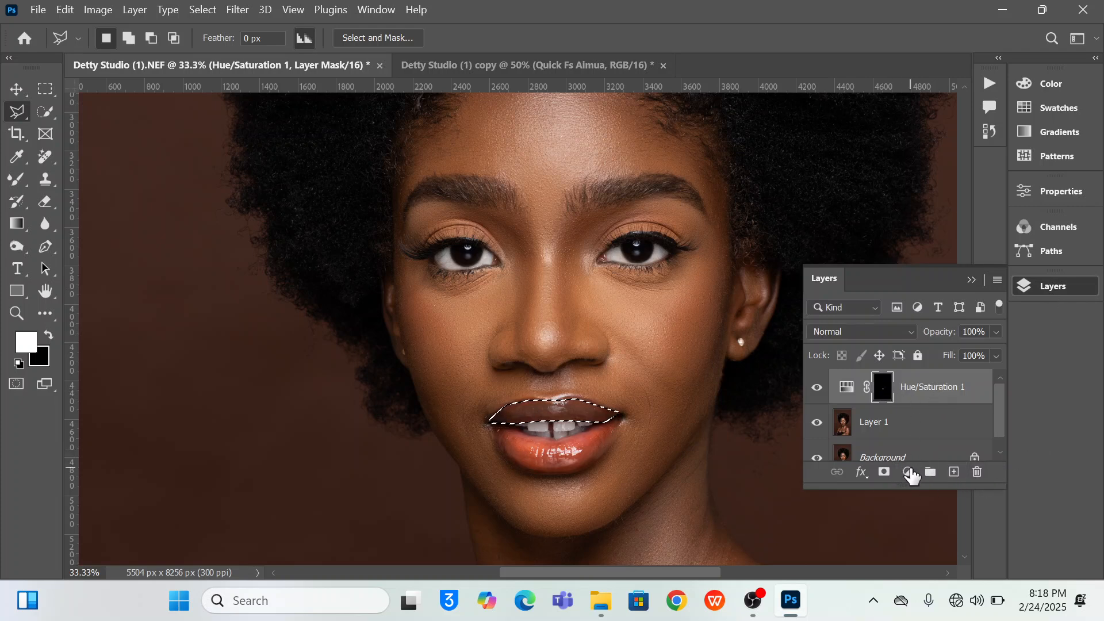
click(908, 472)
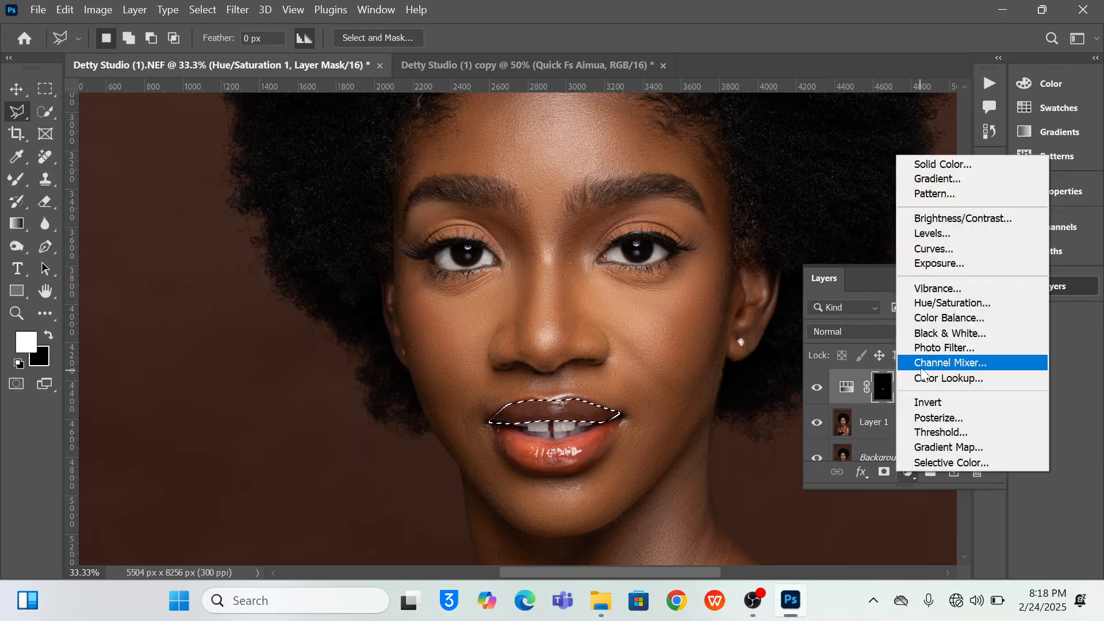
click(933, 303)
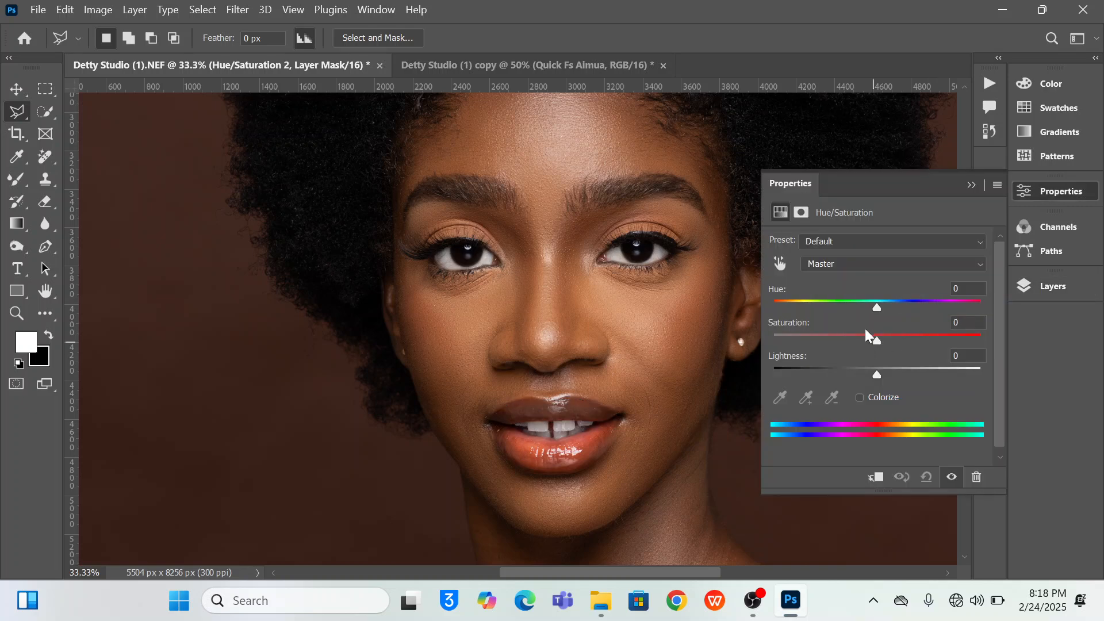
Try a hue of -7 and a saturation of +22 on the upper lip adjustment.
drag(880, 341, 889, 343)
drag(908, 339, 870, 316)
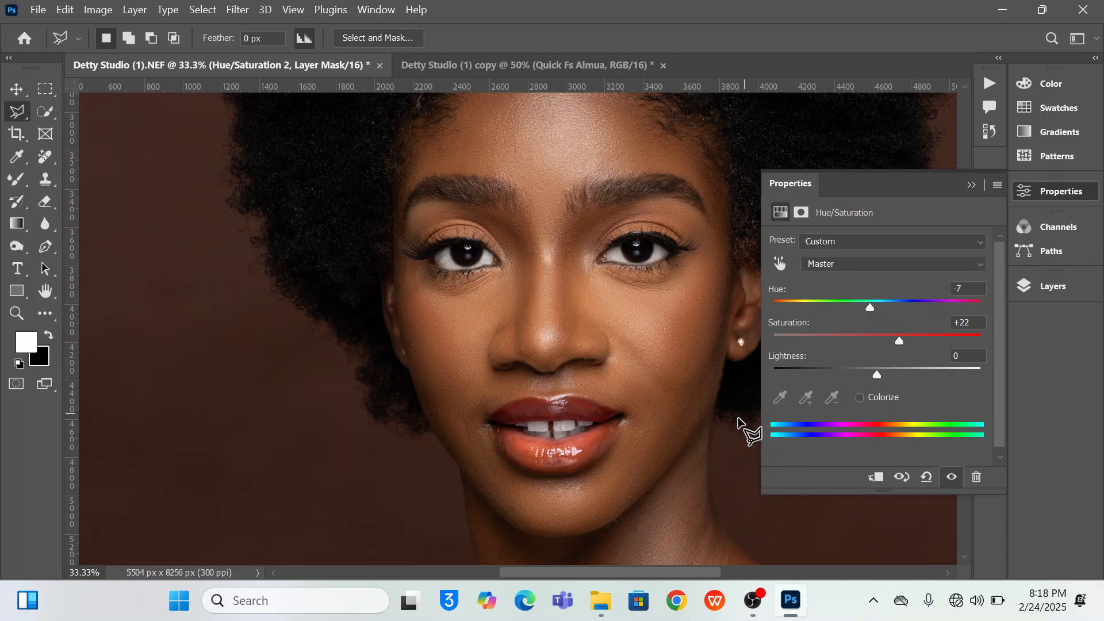
click(927, 478)
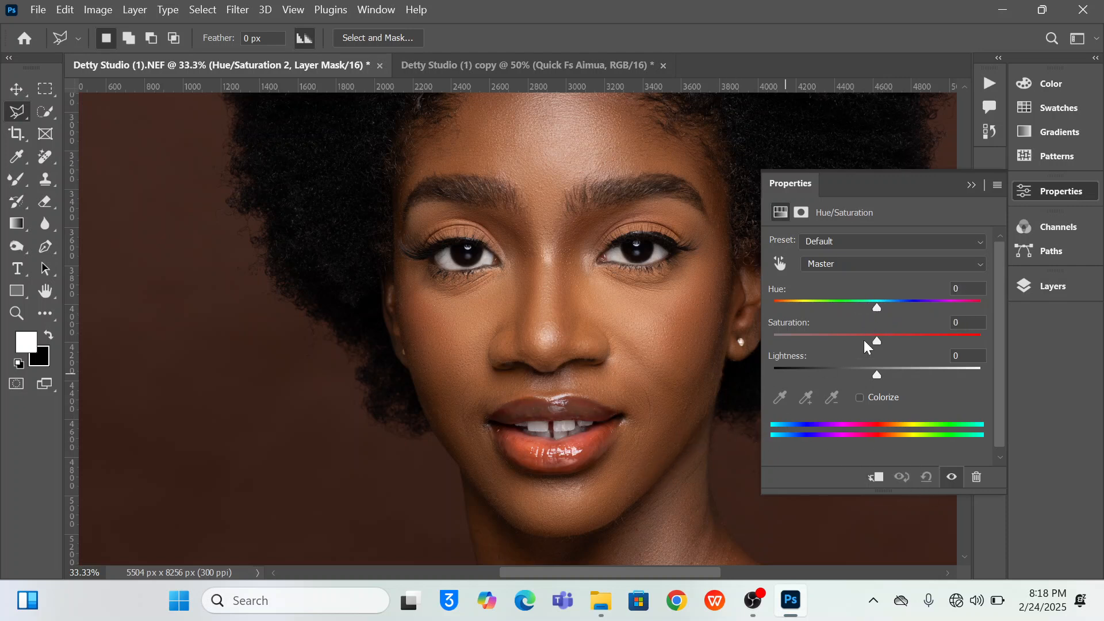
Raise only the saturation of the upper lip's Hue/Saturation adjustment and return to the layer stack.
drag(878, 340, 903, 343)
click(971, 185)
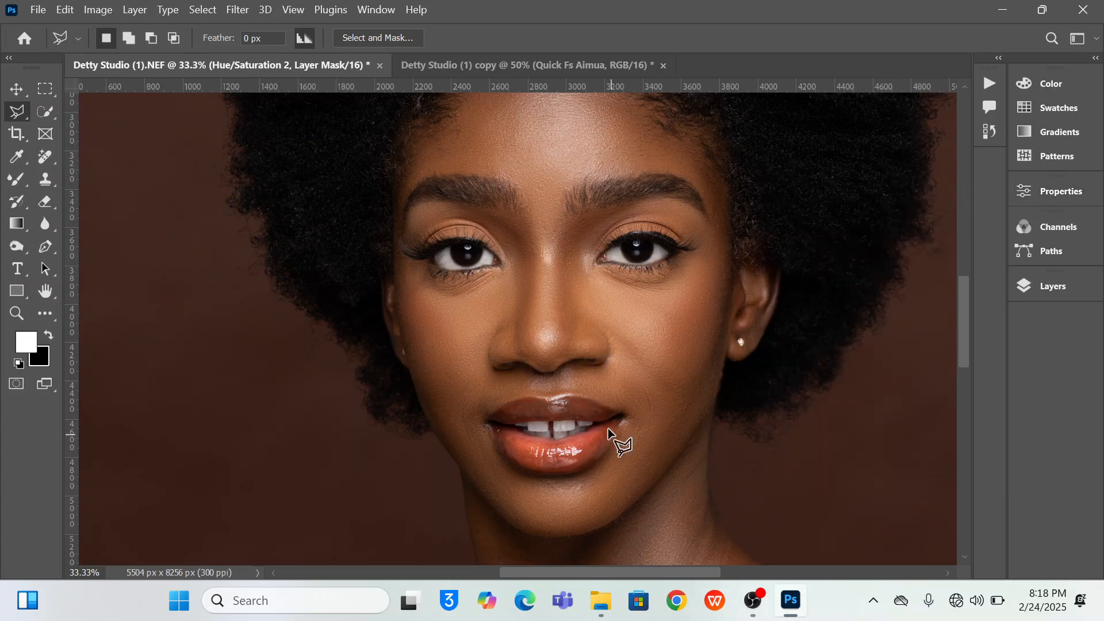
click(1055, 286)
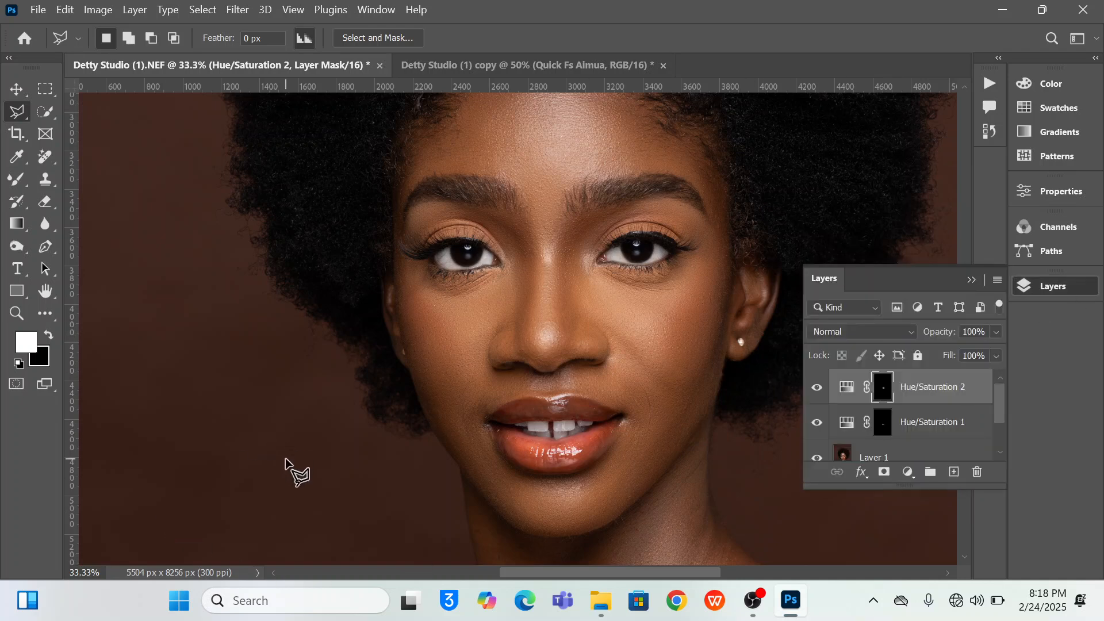
Group the two lip Hue/Saturation adjustment layers and view the full portrait.
key(ctrl+minus)
key(ctrl+minus)
key(ctrl+minus)
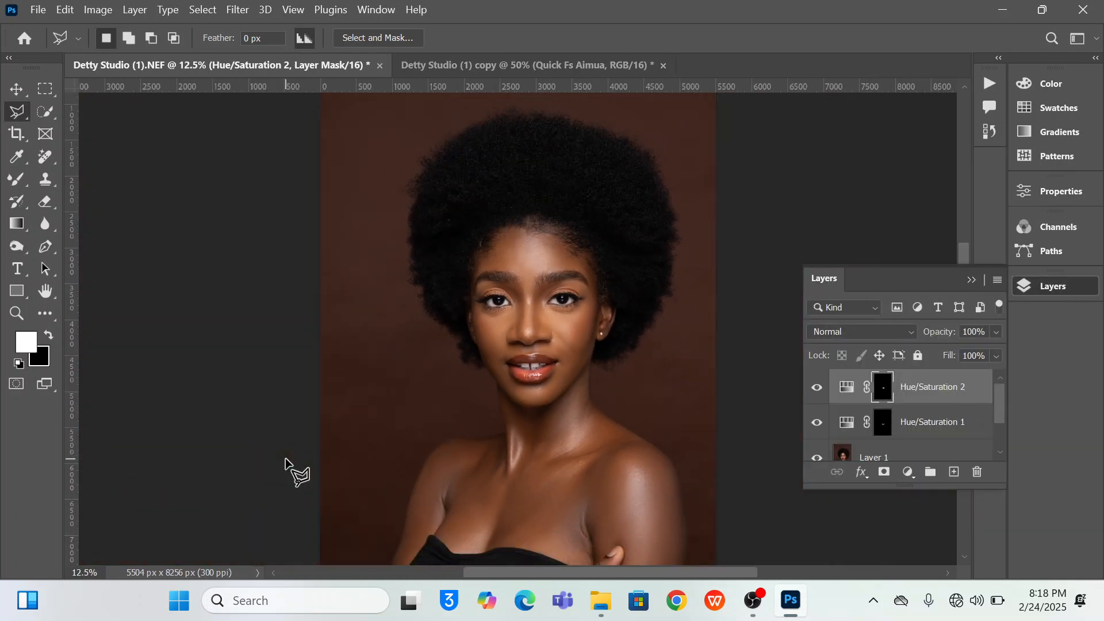
shift+click(926, 422)
click(931, 473)
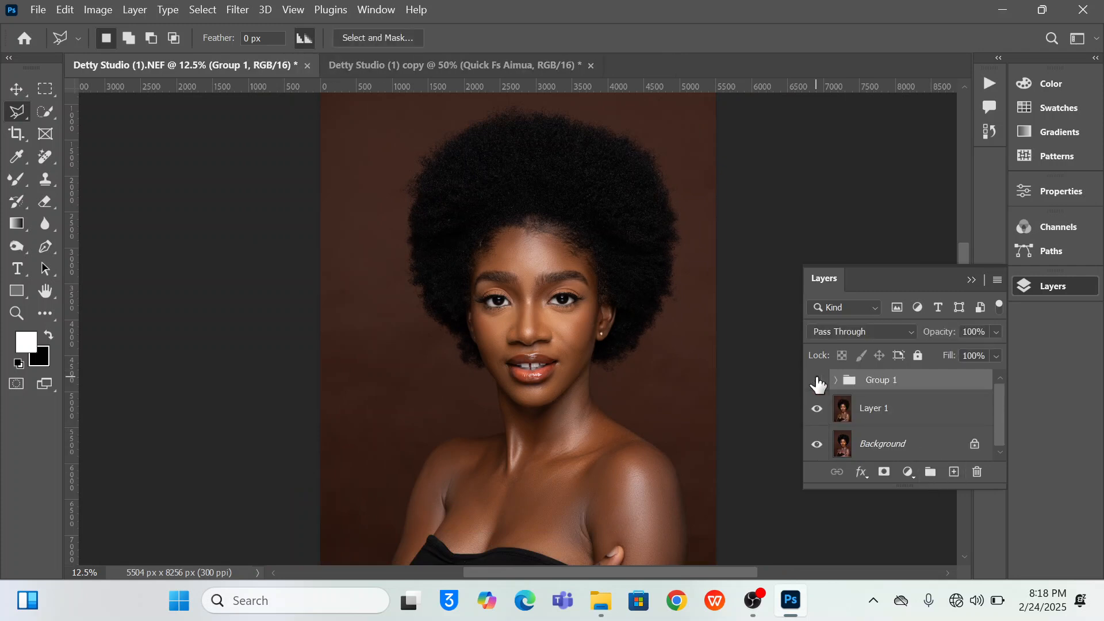
click(971, 281)
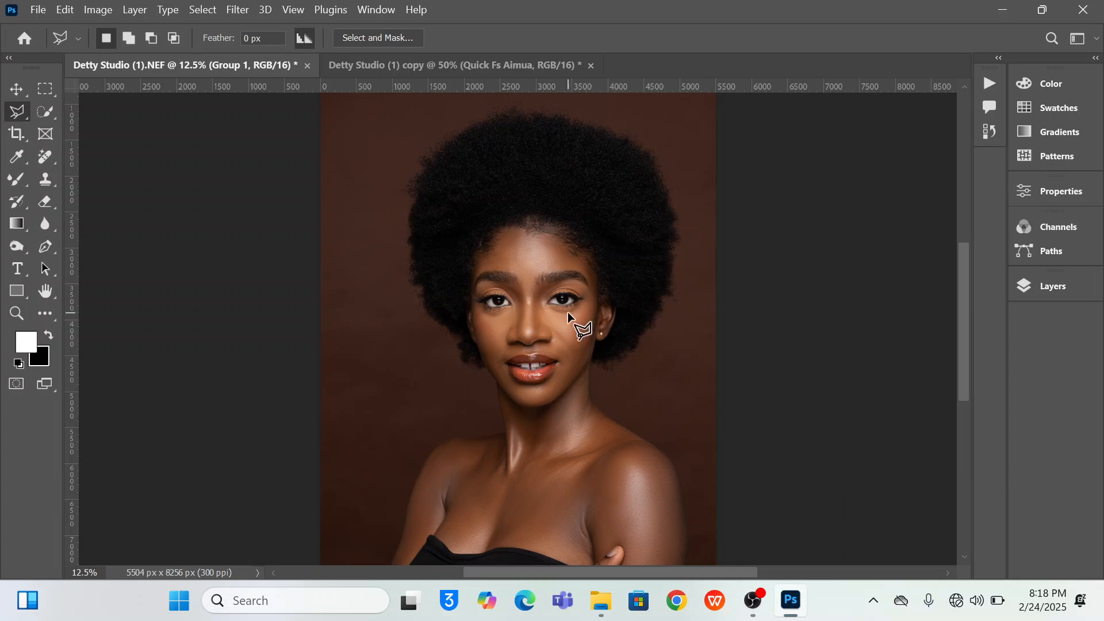
Stamp all visible layers into a new merged layer at the top of the stack.
click(16, 88)
click(1060, 291)
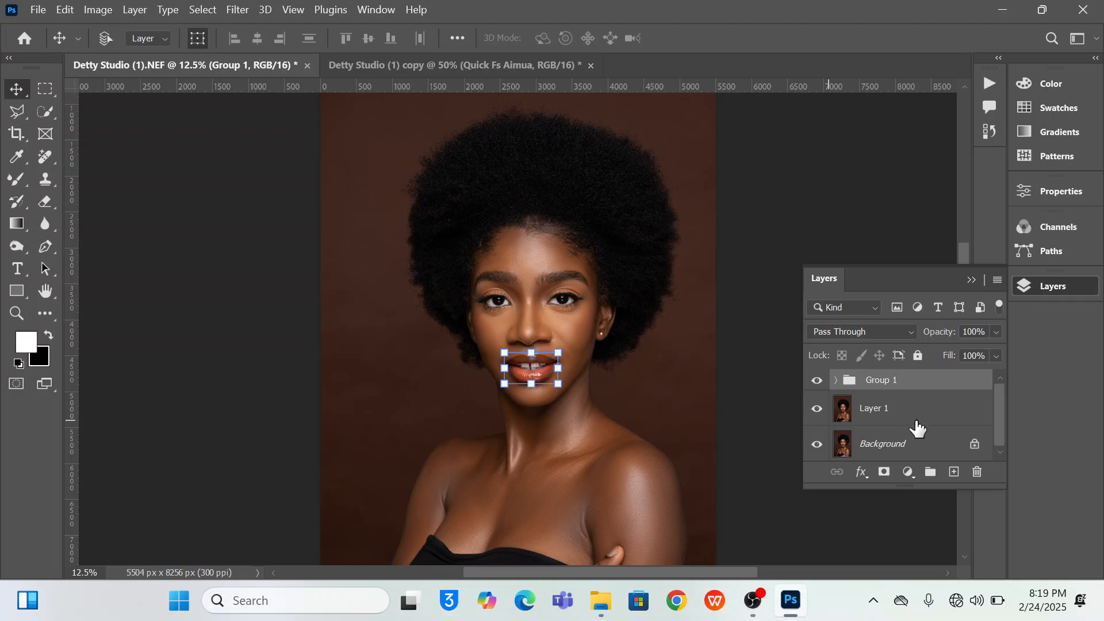
key(ctrl+shift+alt+e)
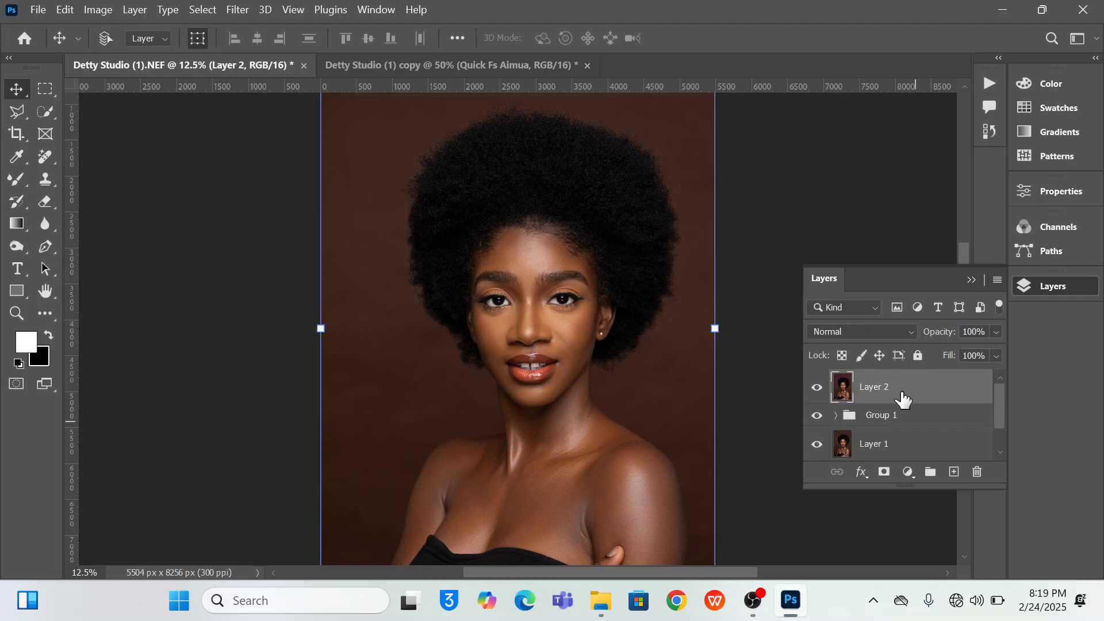
Darken the merged layer with Levels by lowering the RGB midtones to about 0.88.
key(ctrl+l)
drag(867, 160, 958, 137)
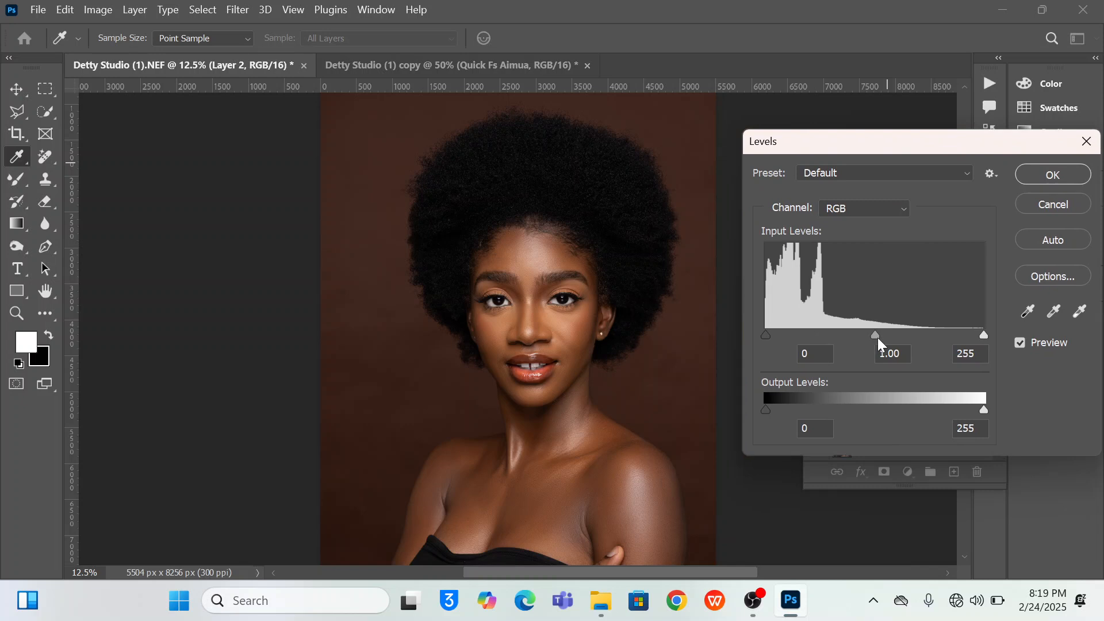
drag(877, 337, 878, 338)
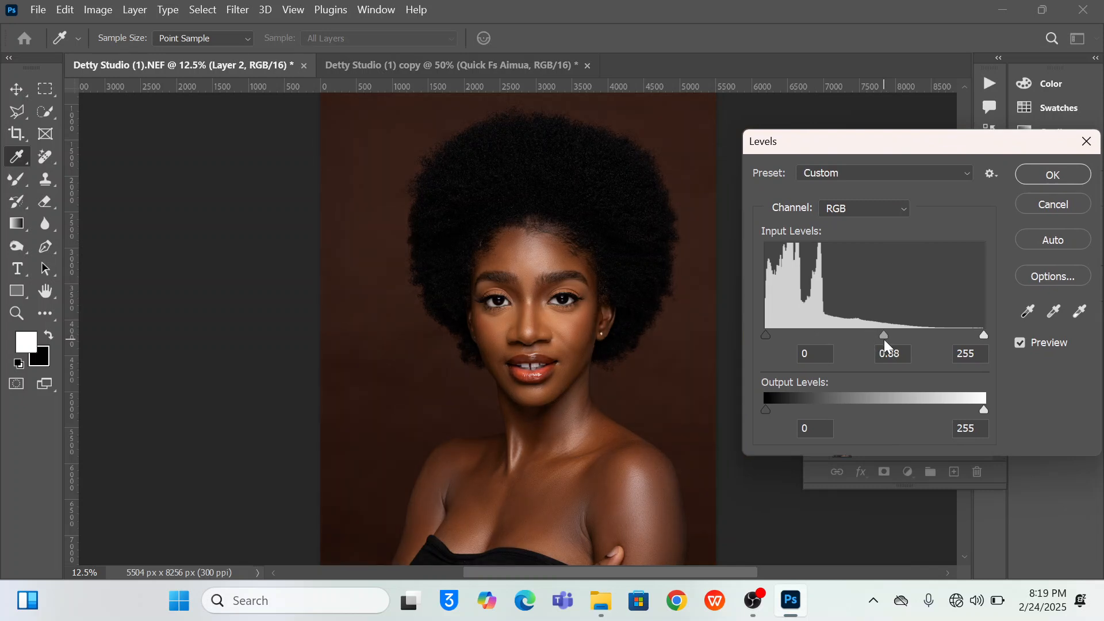
drag(884, 339, 885, 340)
click(1059, 175)
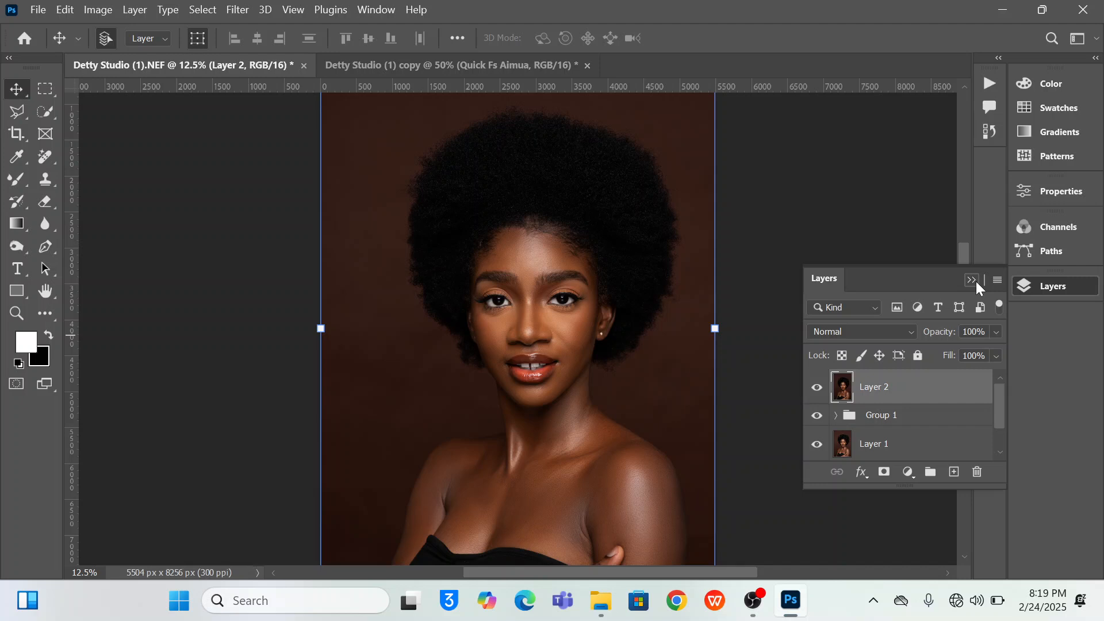
Inspect the darkened portrait from head to hands and compare it with the version in the copy document.
click(972, 281)
scroll(506, 332, down, 2)
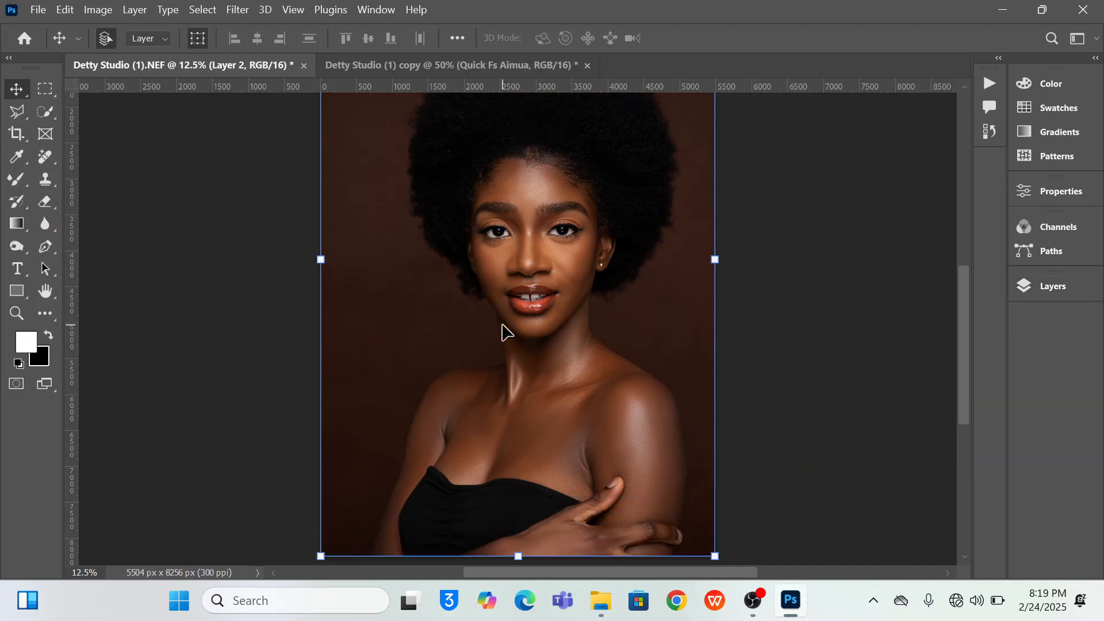
scroll(504, 331, down, 2)
scroll(504, 331, up, 3)
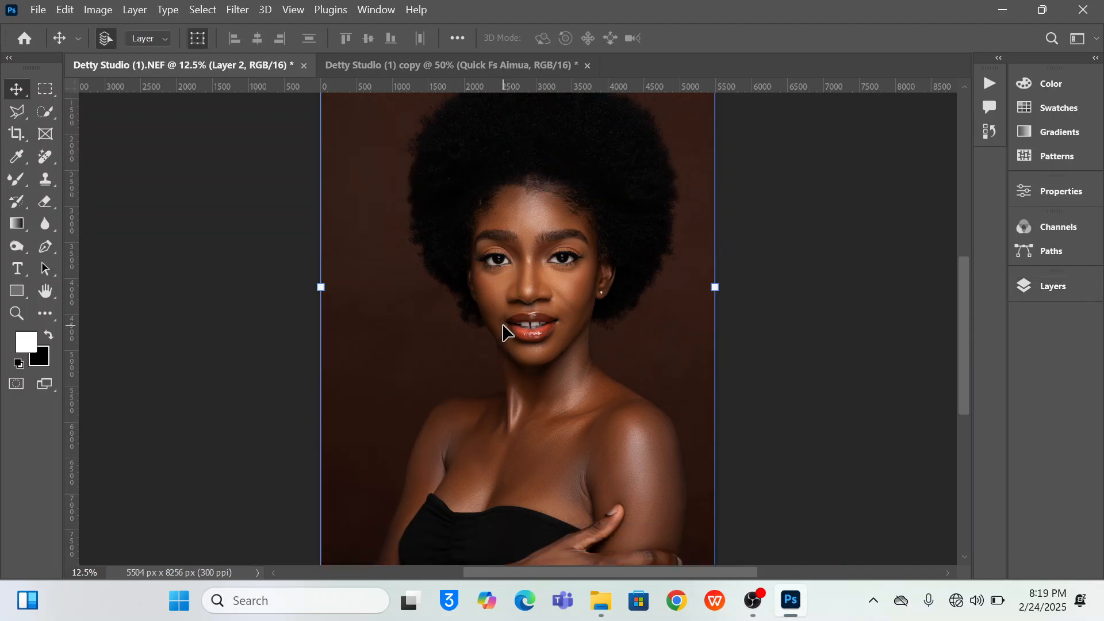
scroll(504, 332, up, 2)
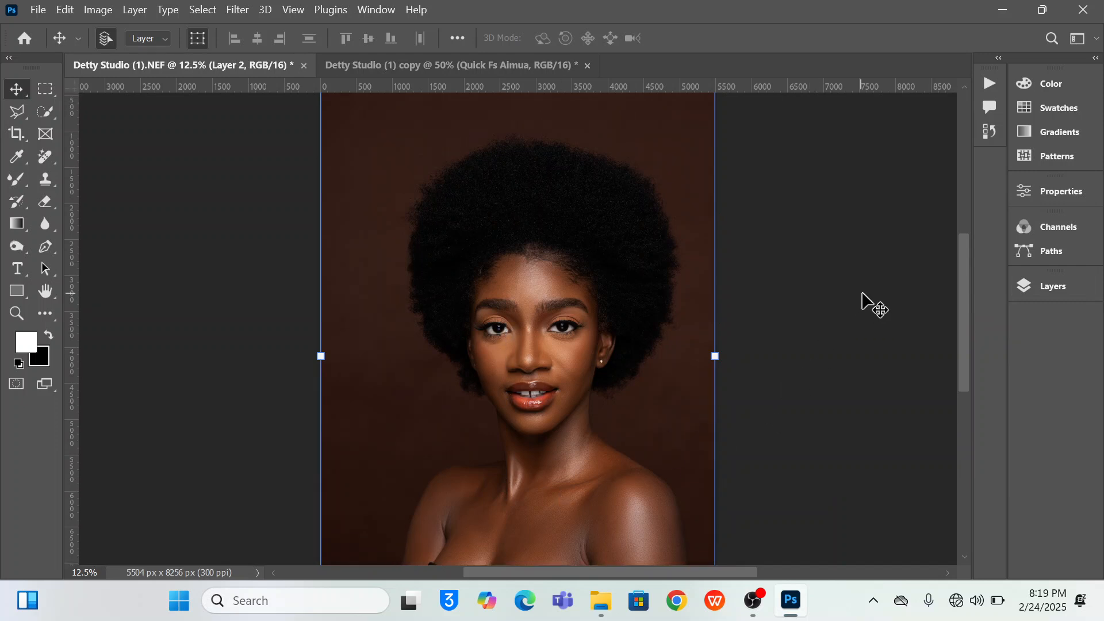
click(1058, 287)
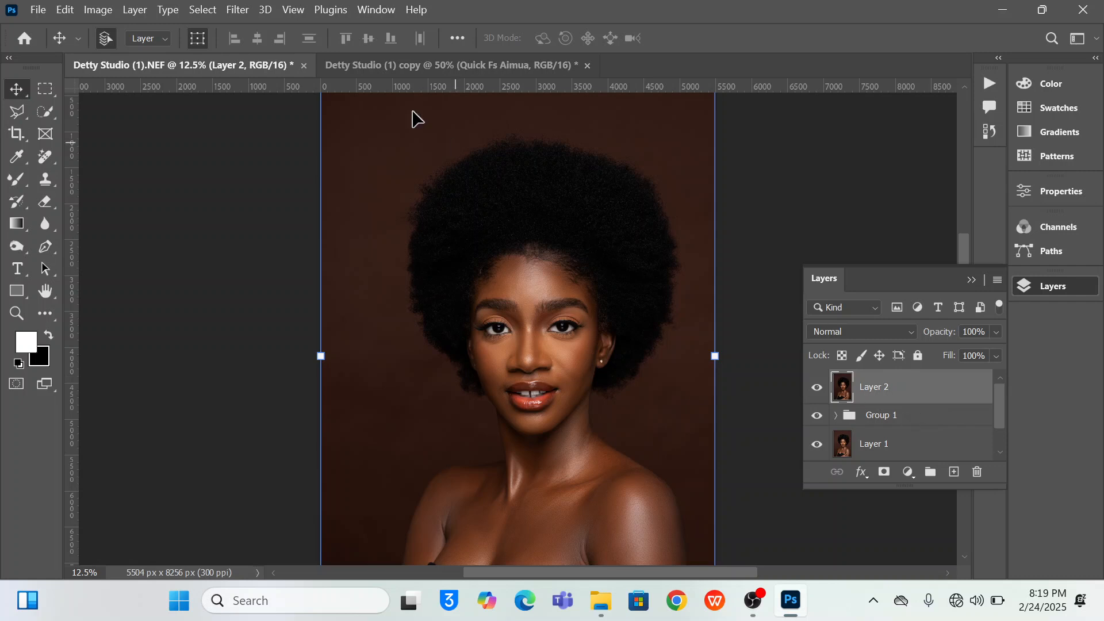
click(382, 67)
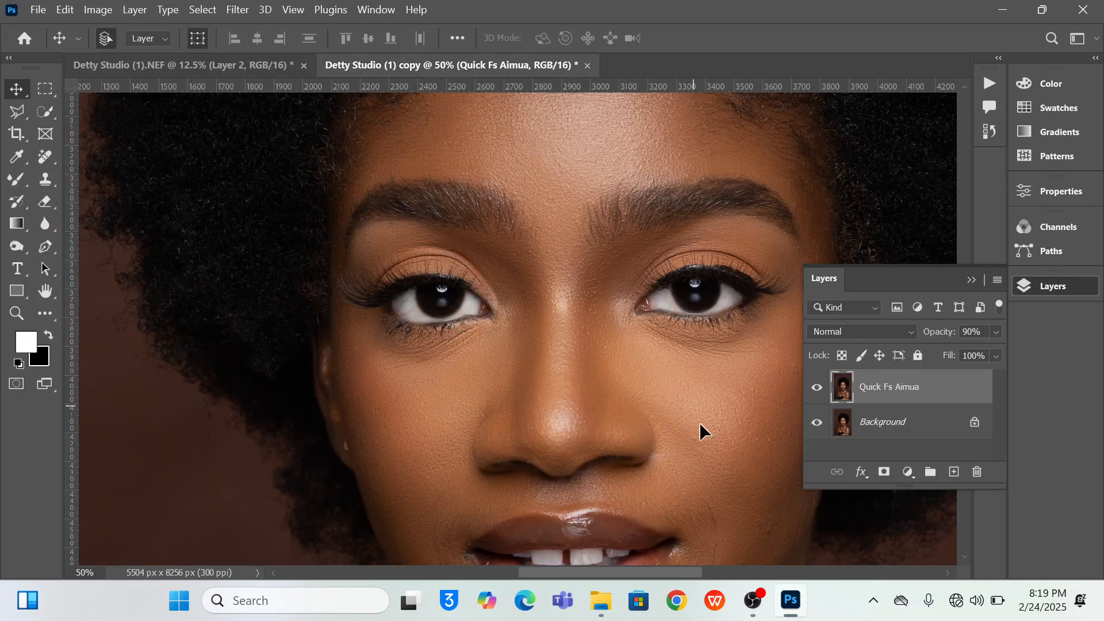
key(ctrl+0)
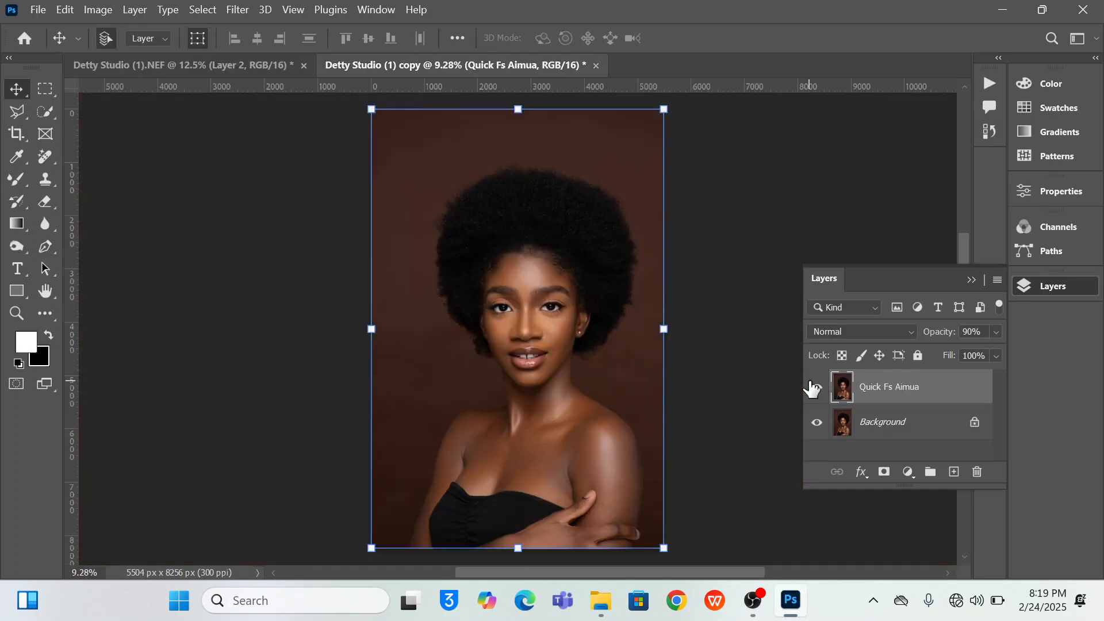
click(262, 68)
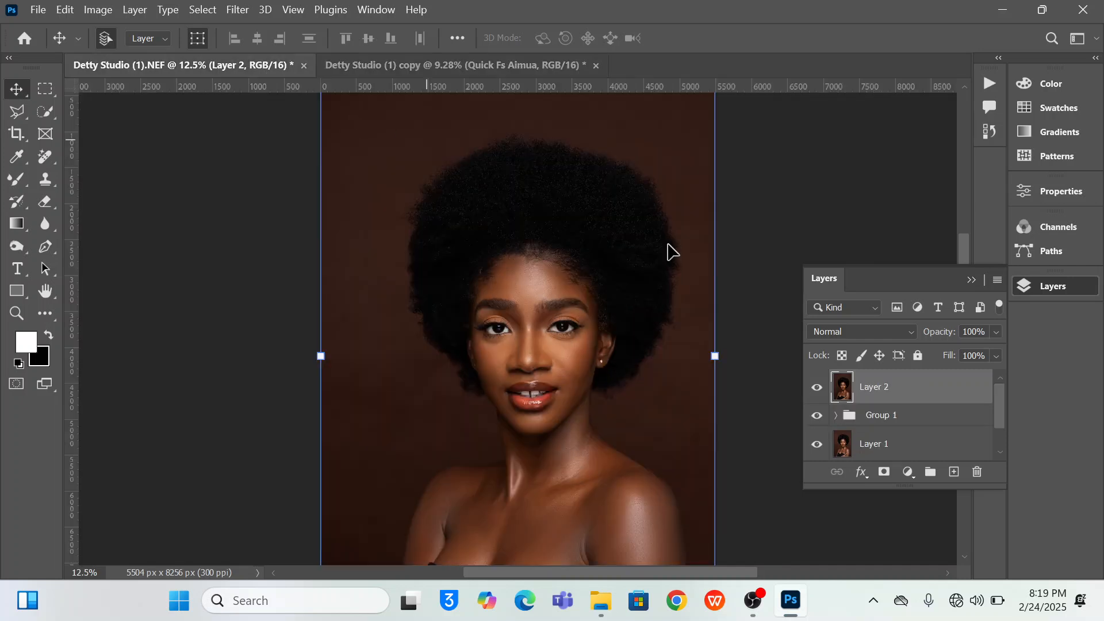
Try to bring the lip adjustment group into the copy document and line it up with the lips.
drag(893, 419, 534, 375)
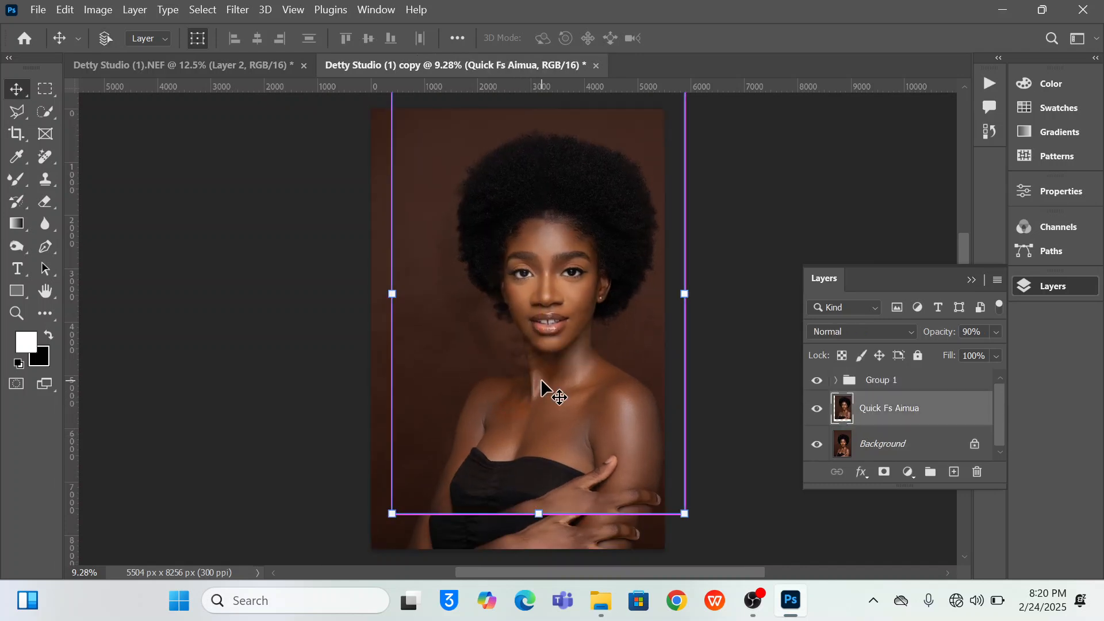
key(ctrl+z)
click(881, 384)
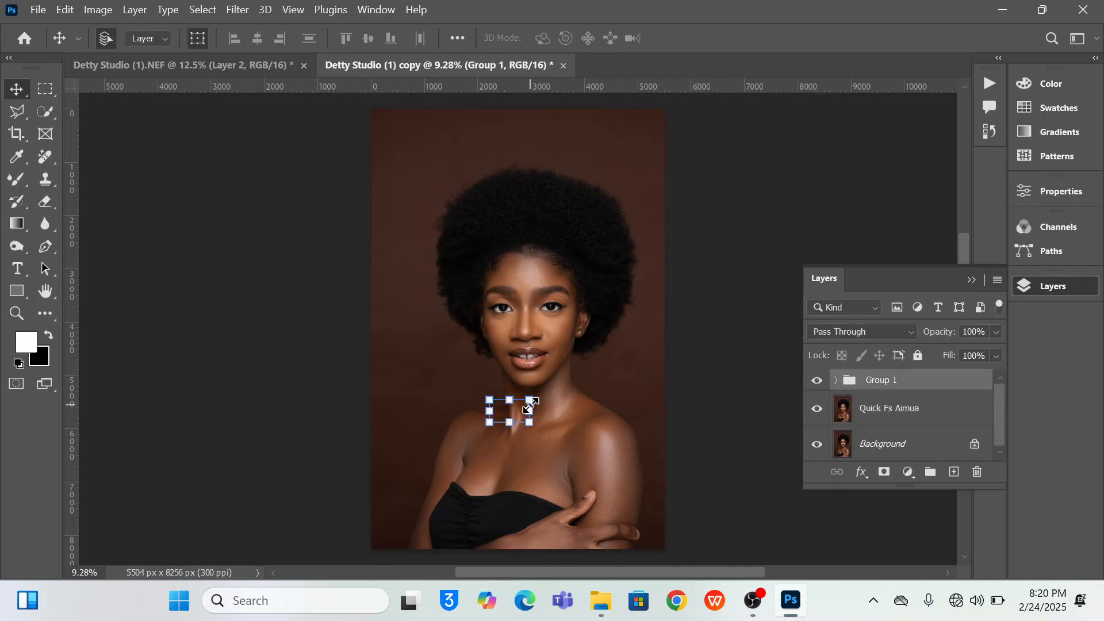
drag(514, 408, 521, 388)
key(ctrl+z)
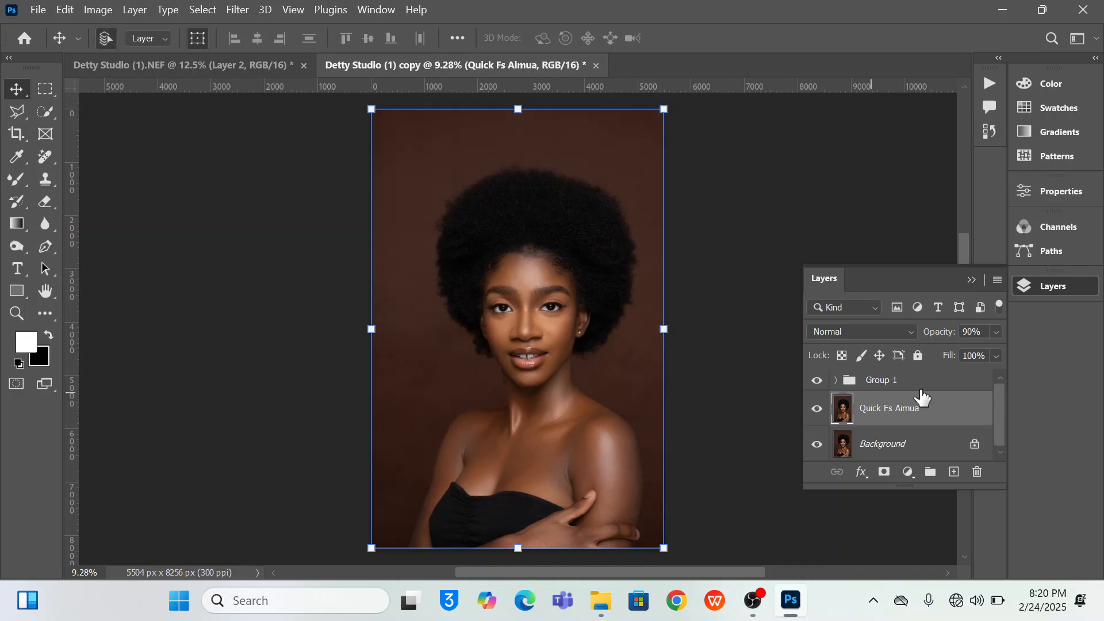
click(935, 387)
key(Delete)
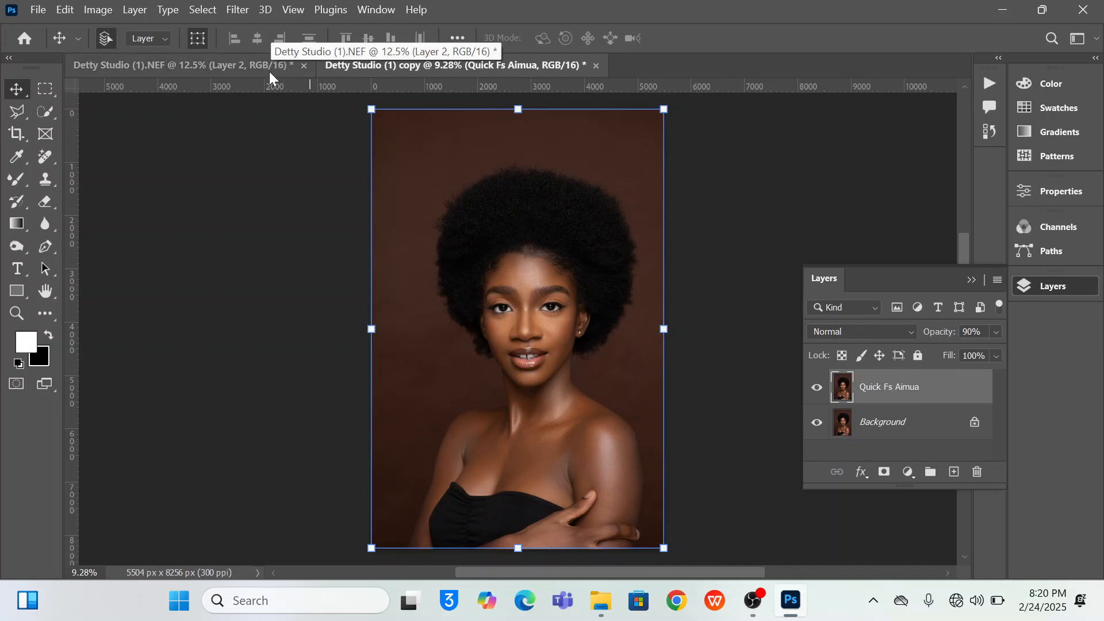
Compare both documents at full view and toggle the darkened Layer 2 to judge the Levels change.
click(247, 64)
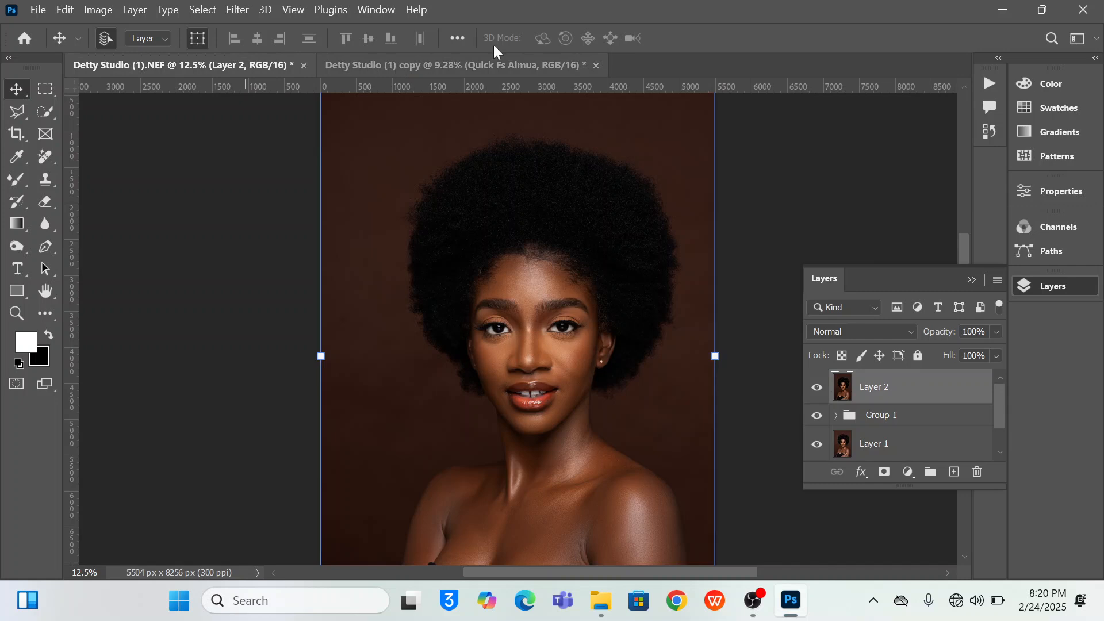
click(557, 59)
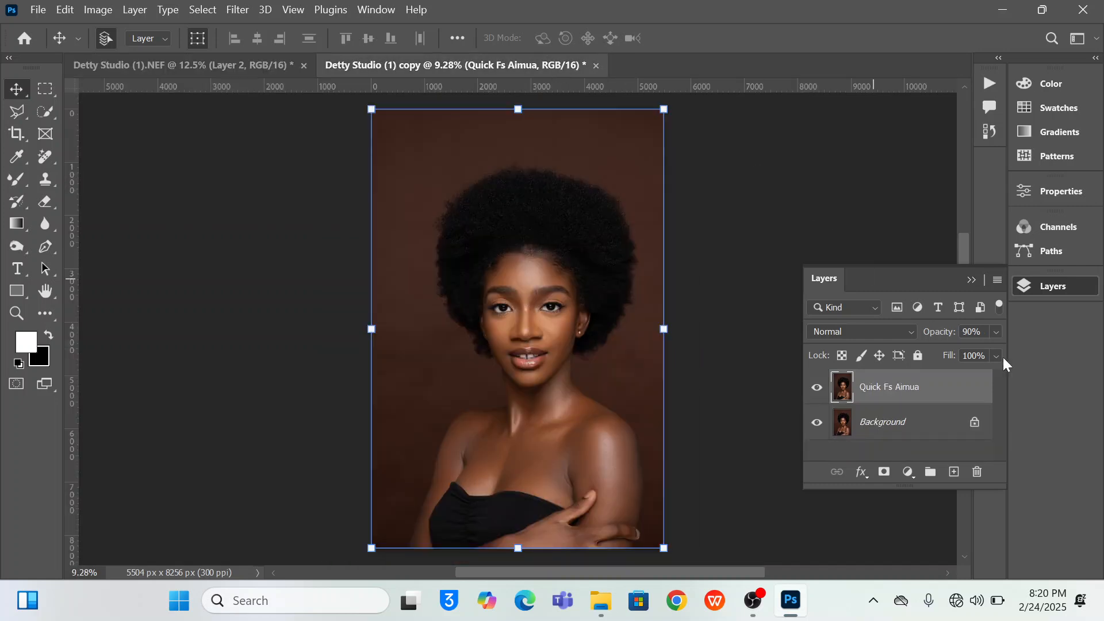
click(972, 280)
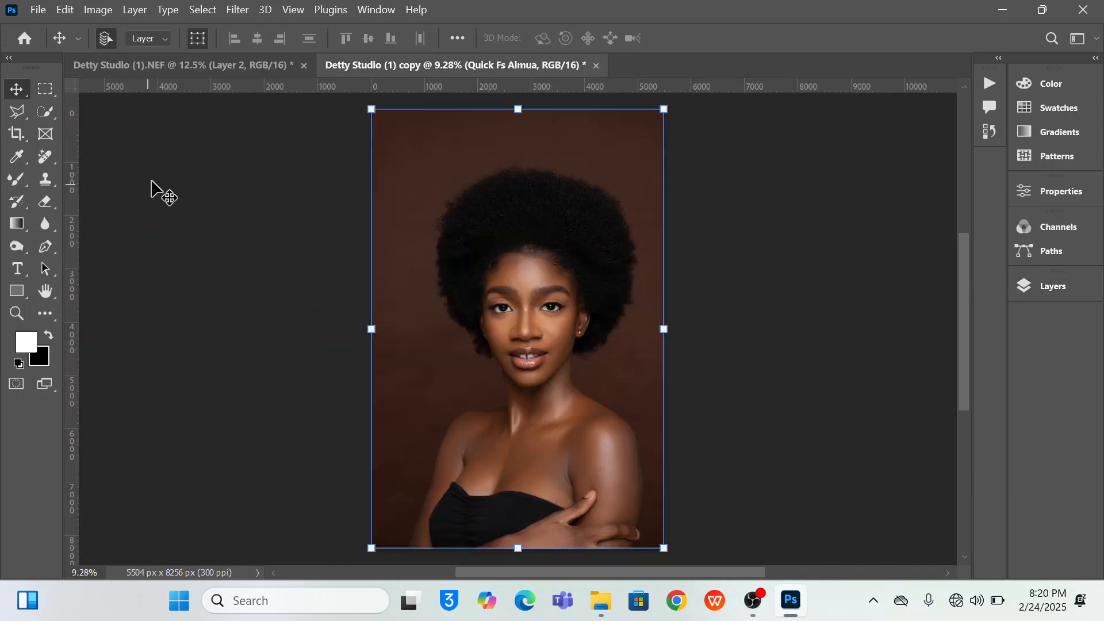
click(212, 68)
key(ctrl+0)
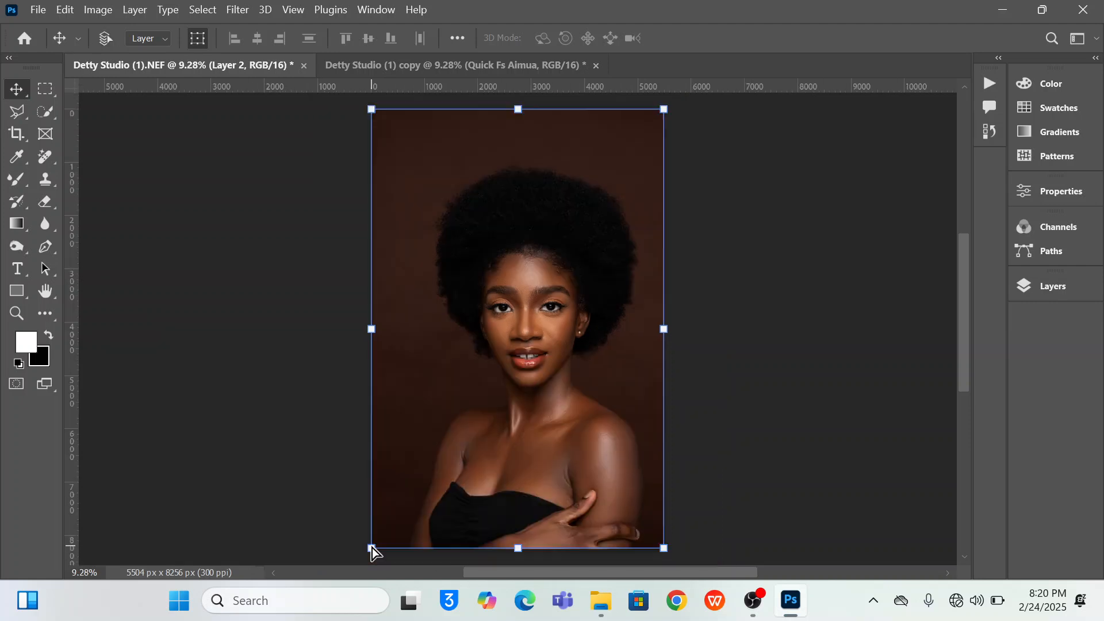
click(1058, 290)
click(816, 390)
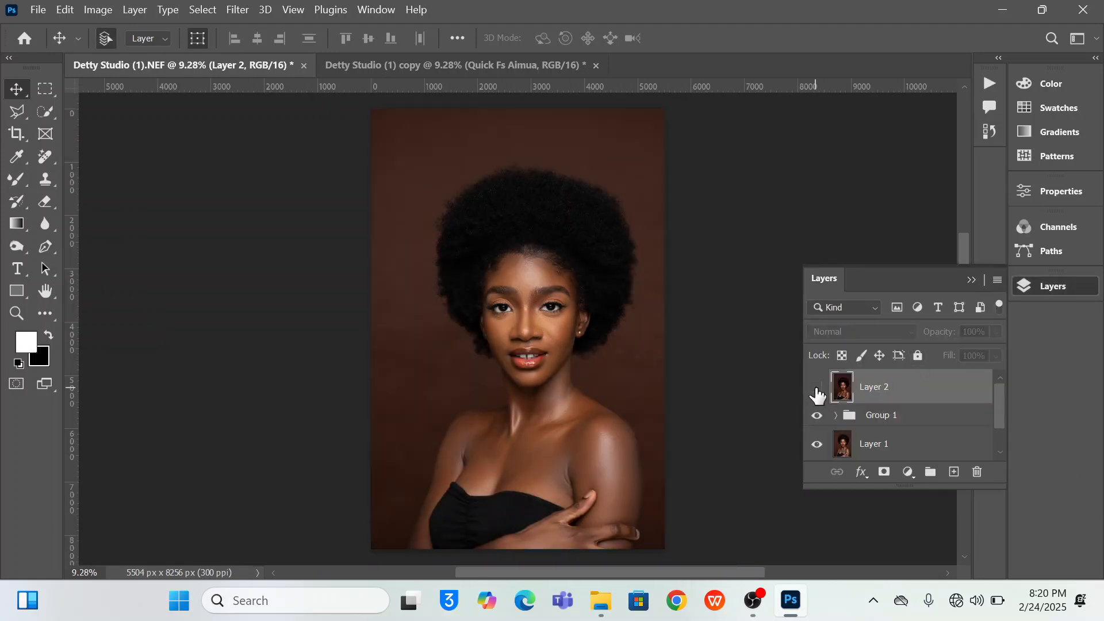
click(817, 393)
click(816, 396)
click(817, 396)
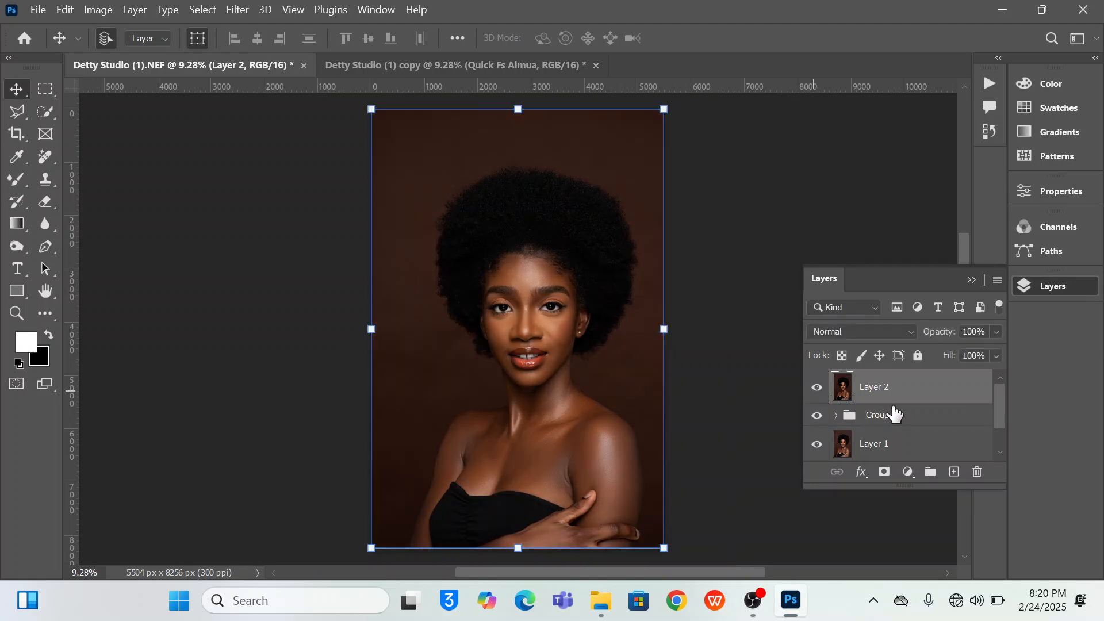
Move Layer 2 and Layer 1 into Group 1, keeping Layer 2 above Layer 1, and collapse the group.
drag(910, 390, 897, 419)
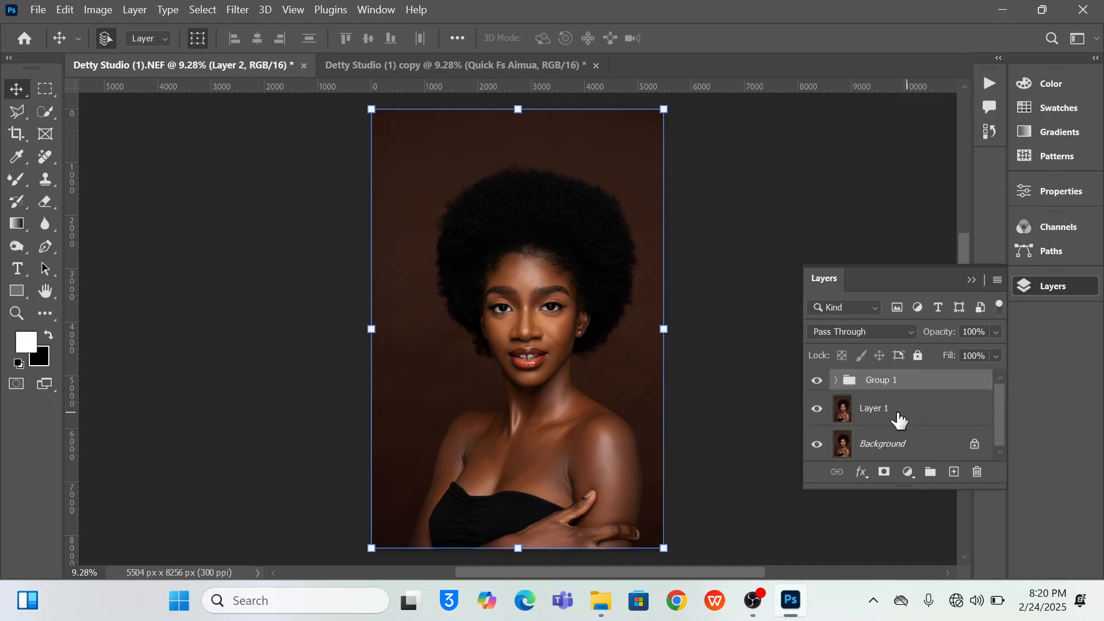
click(818, 382)
click(818, 382)
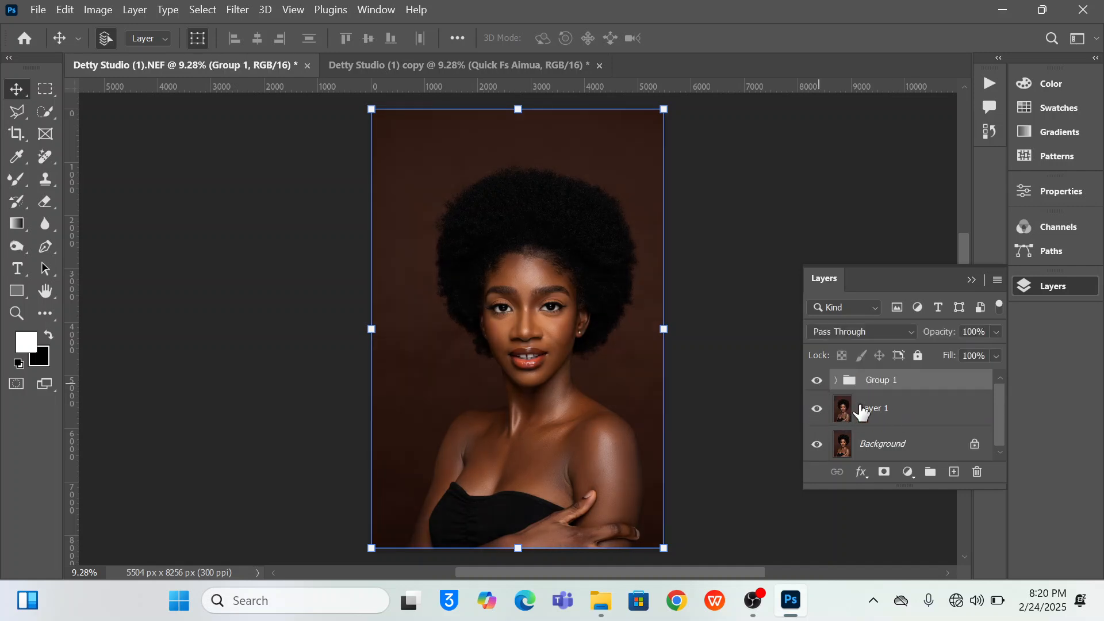
drag(877, 411, 912, 457)
click(836, 380)
click(918, 446)
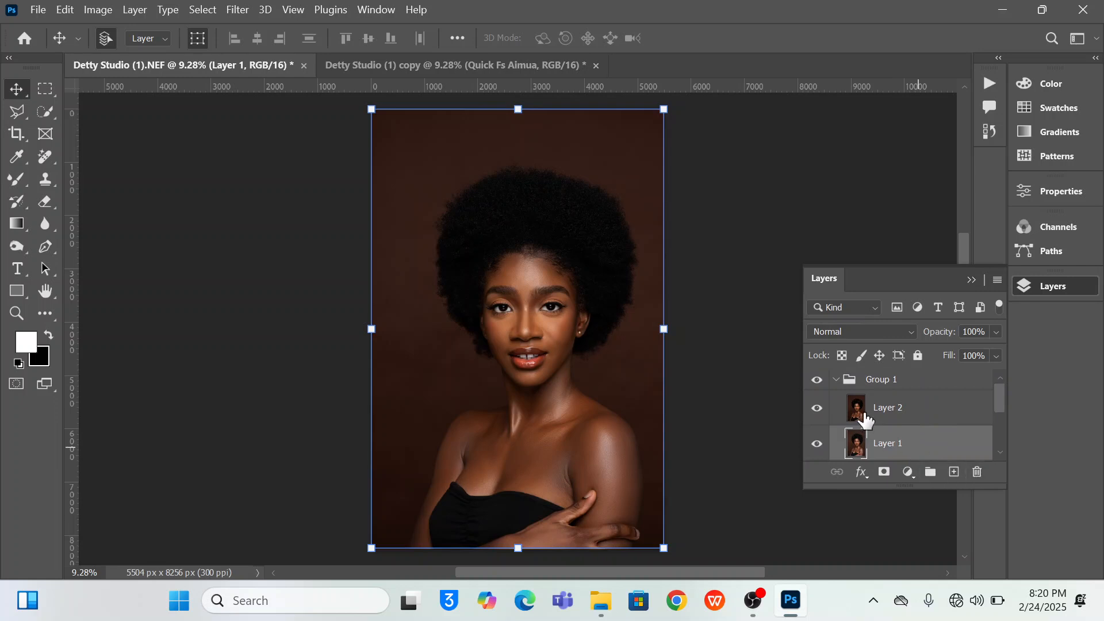
click(835, 381)
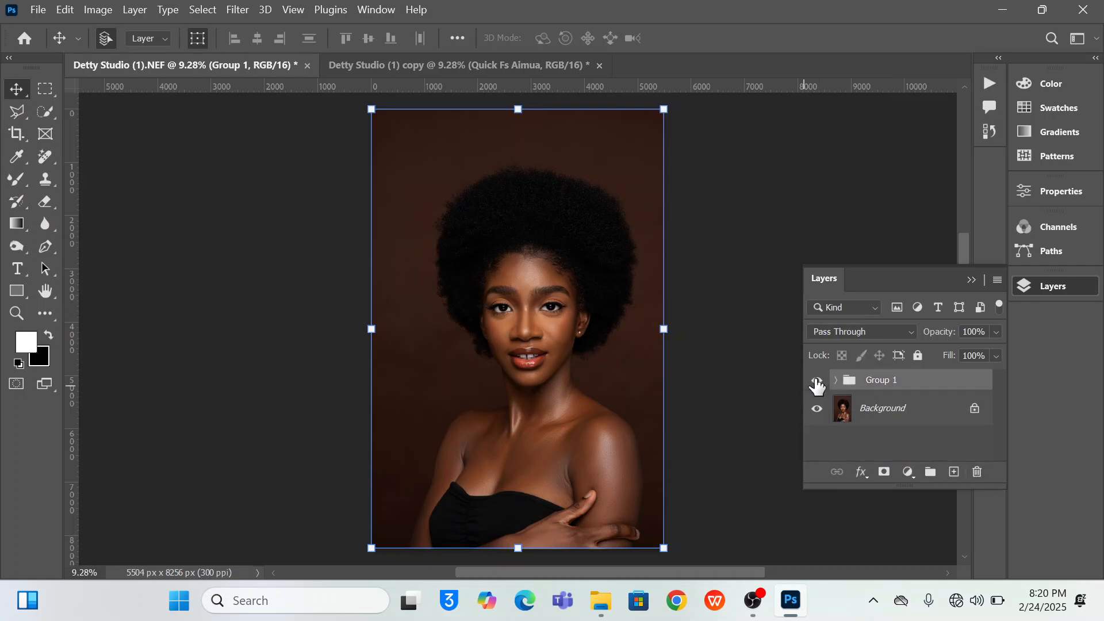
Toggle Group 1's visibility to compare the portrait before and after retouching, and deselect the group.
click(817, 383)
click(817, 383)
click(818, 382)
click(817, 383)
click(771, 211)
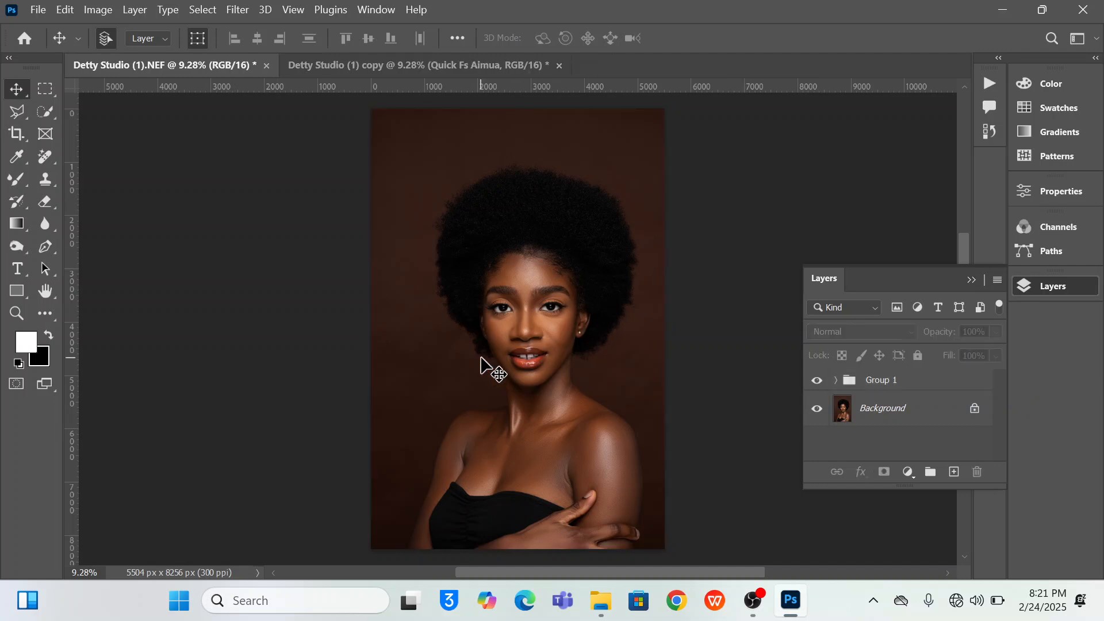
mouse_move(753, 603)
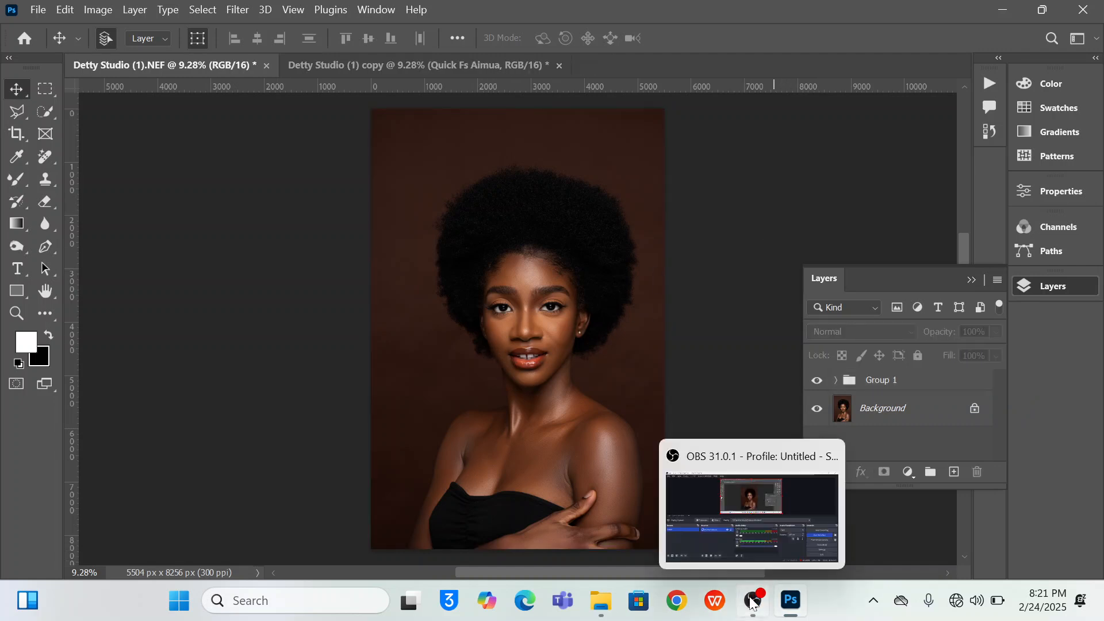
click(770, 523)
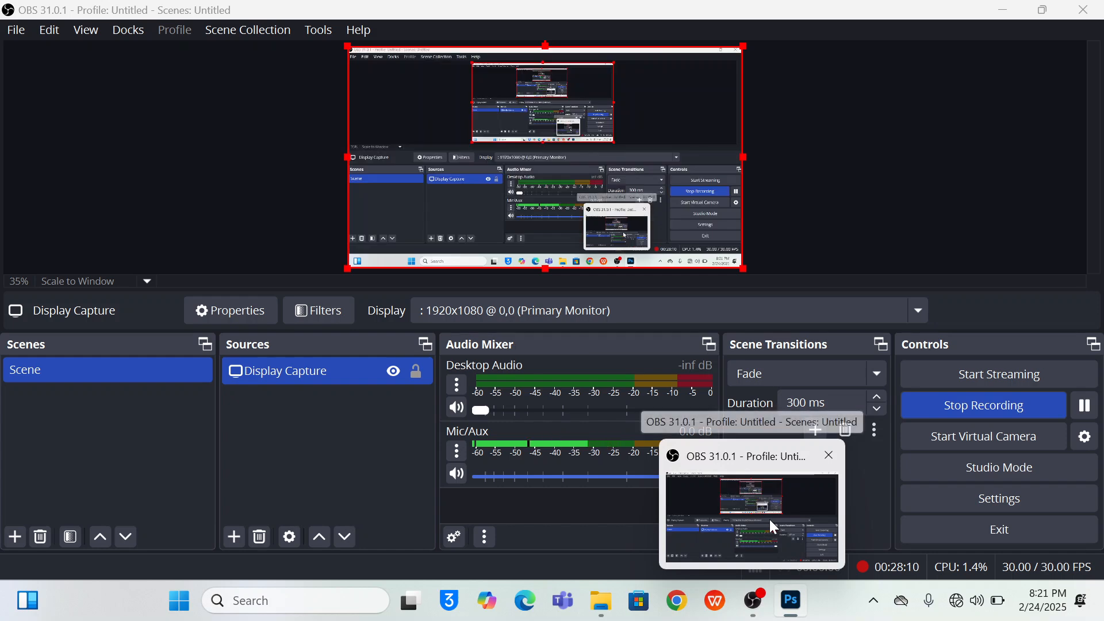
click(782, 602)
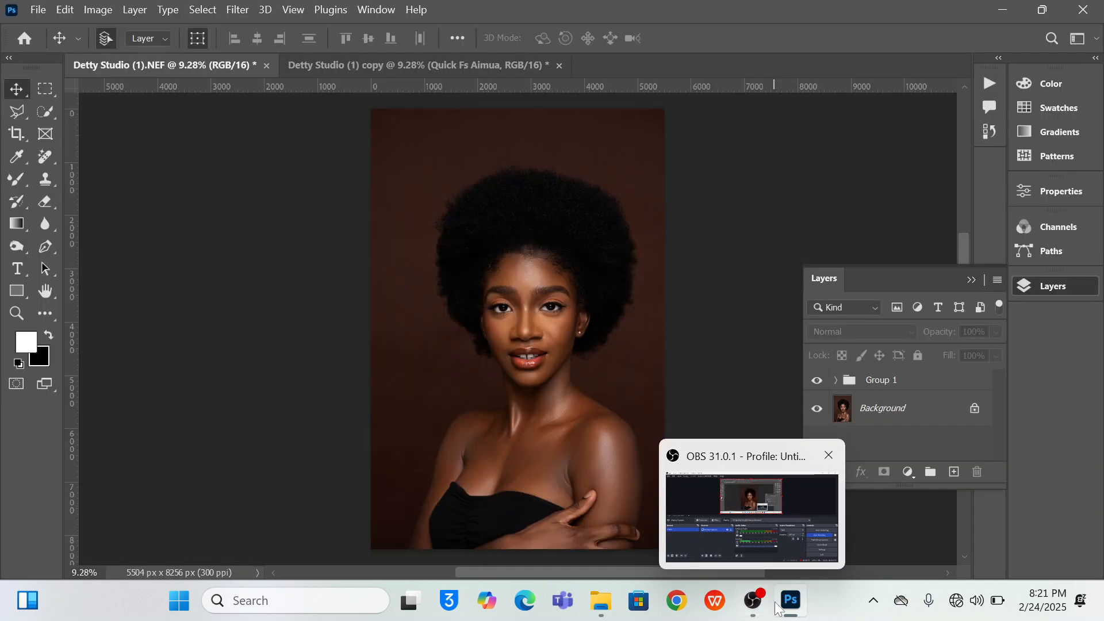
click(790, 609)
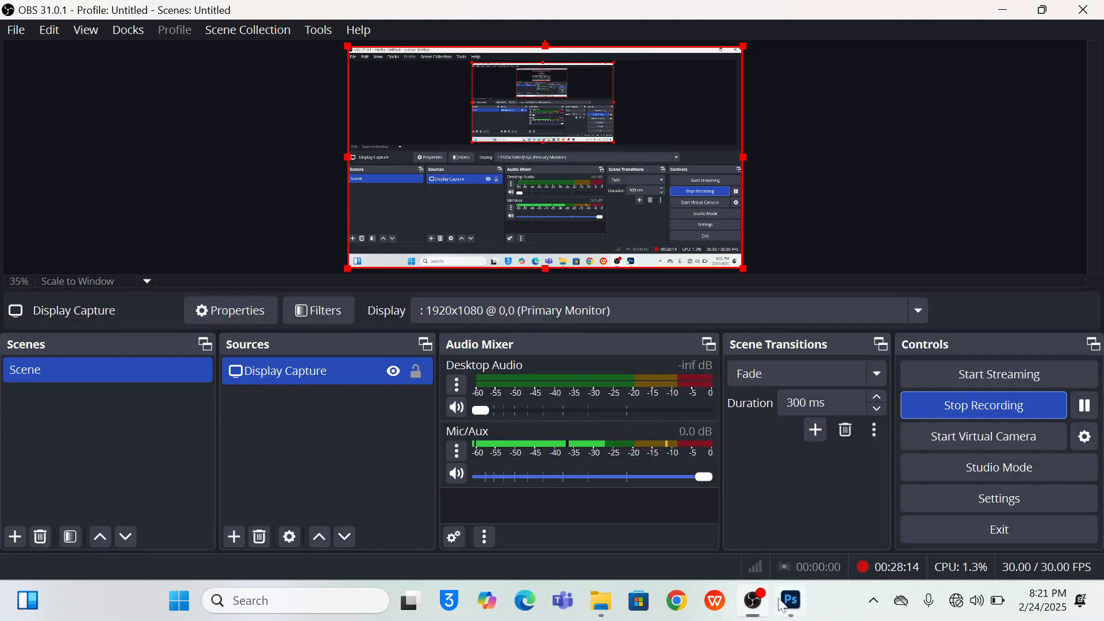
click(794, 607)
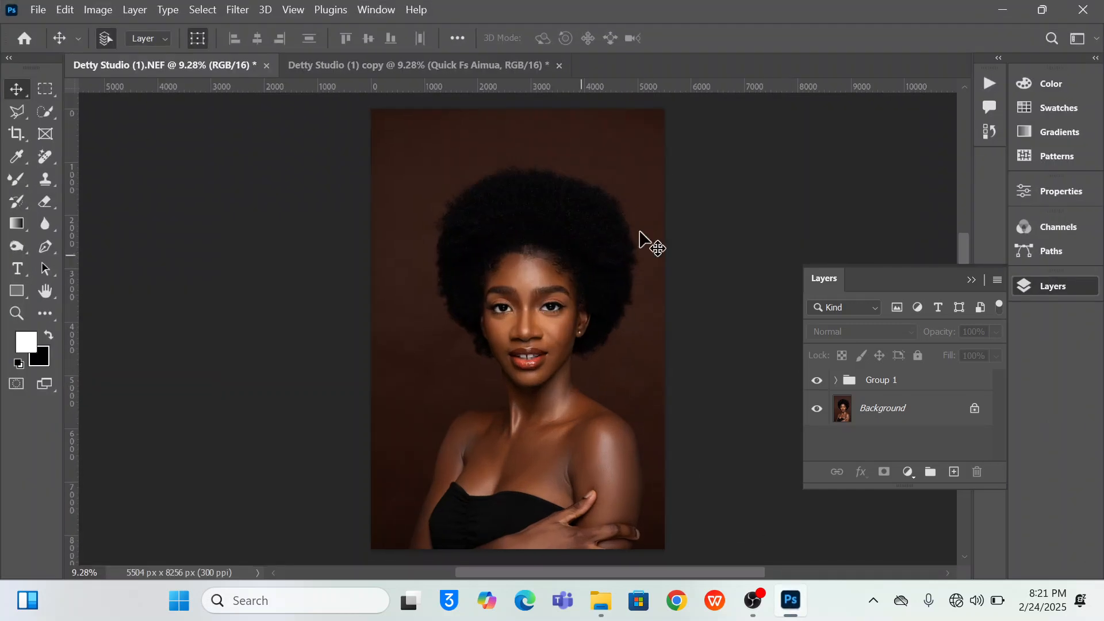
click(971, 280)
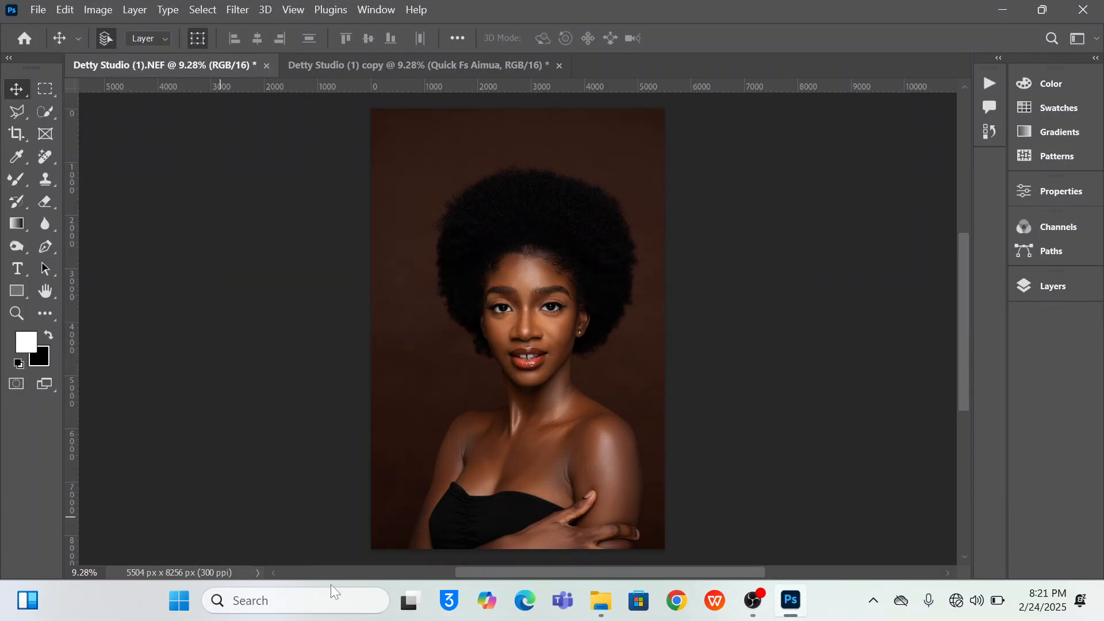
mouse_move(964, 386)
mouse_down()
mouse_move(964, 405)
mouse_move(965, 390)
mouse_up()
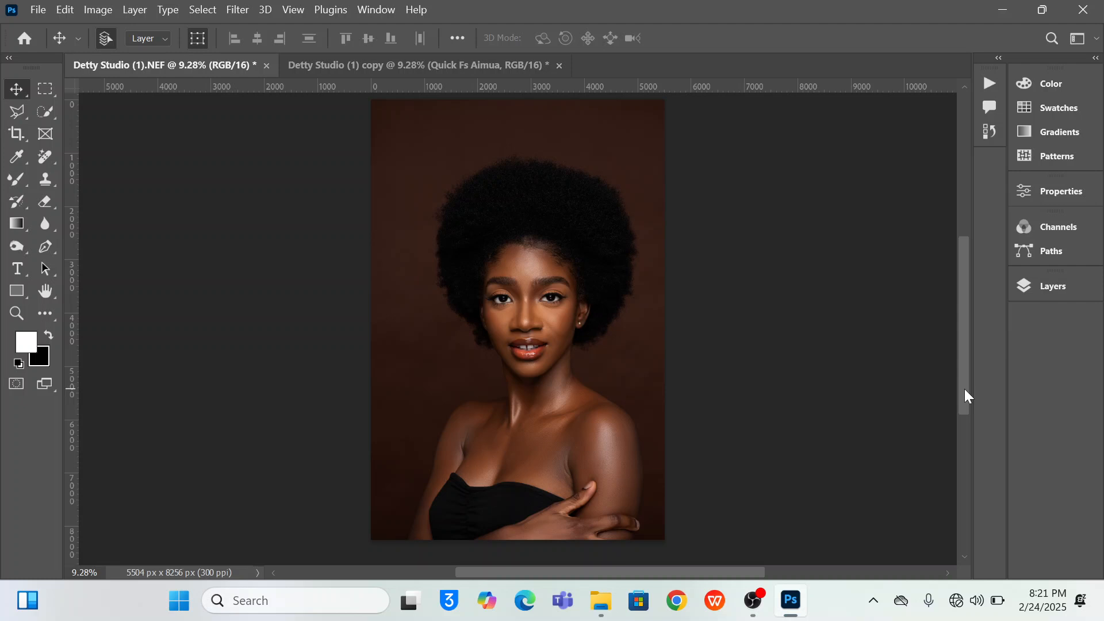
drag(965, 390, 965, 387)
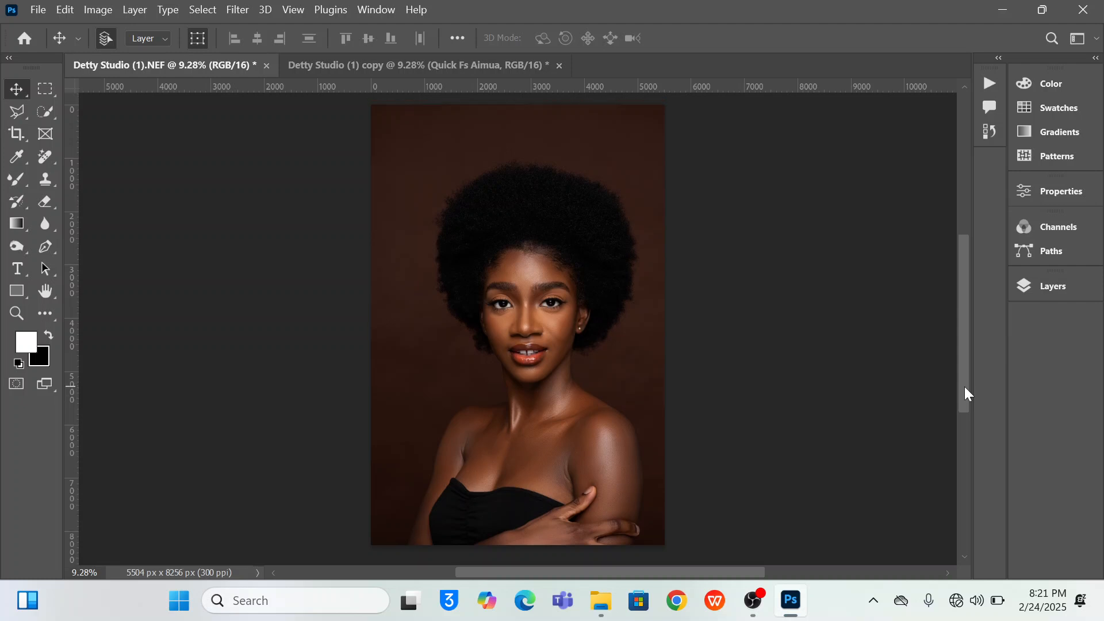